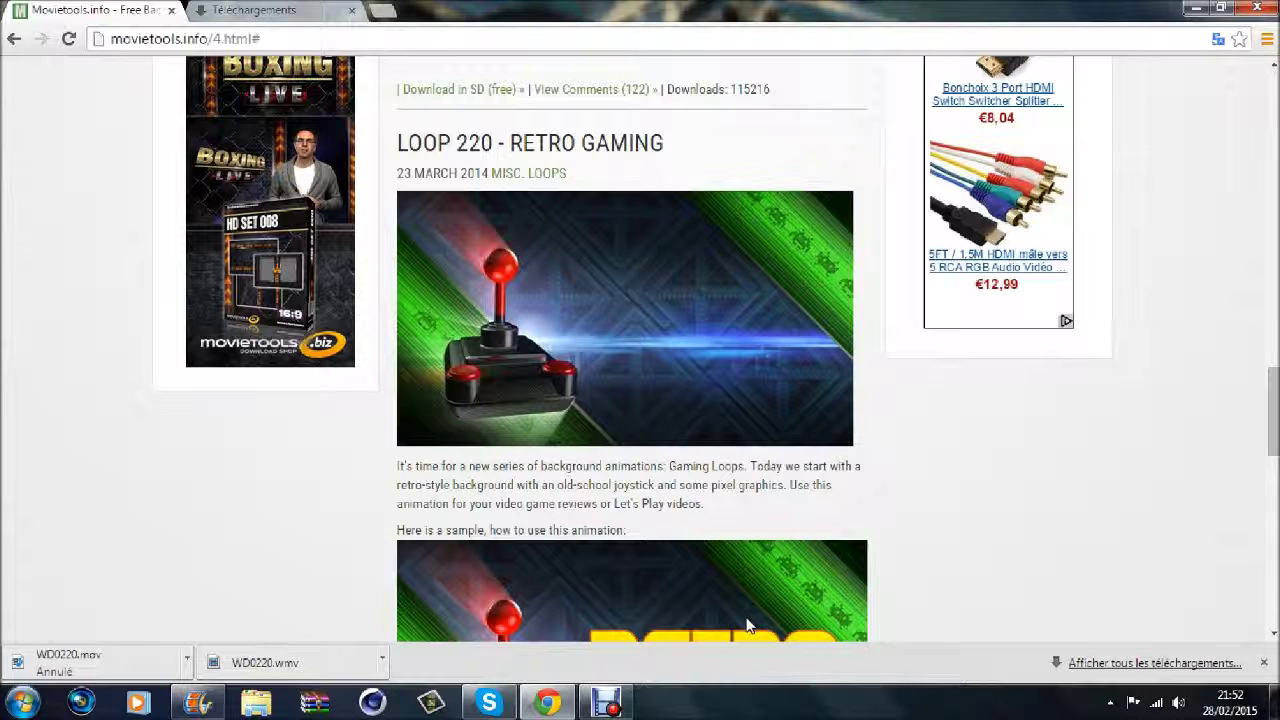
{"action": "left_click", "coordinate": [205, 703]}
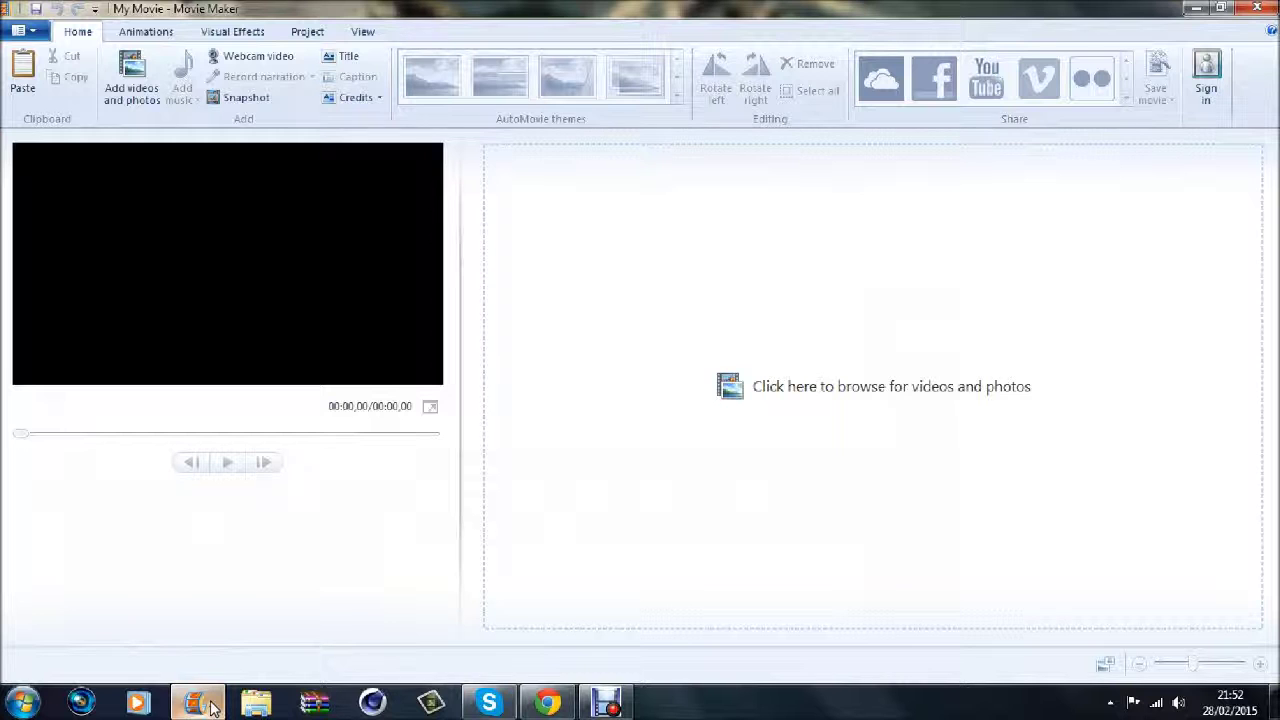
{"action": "left_click", "coordinate": [210, 704]}
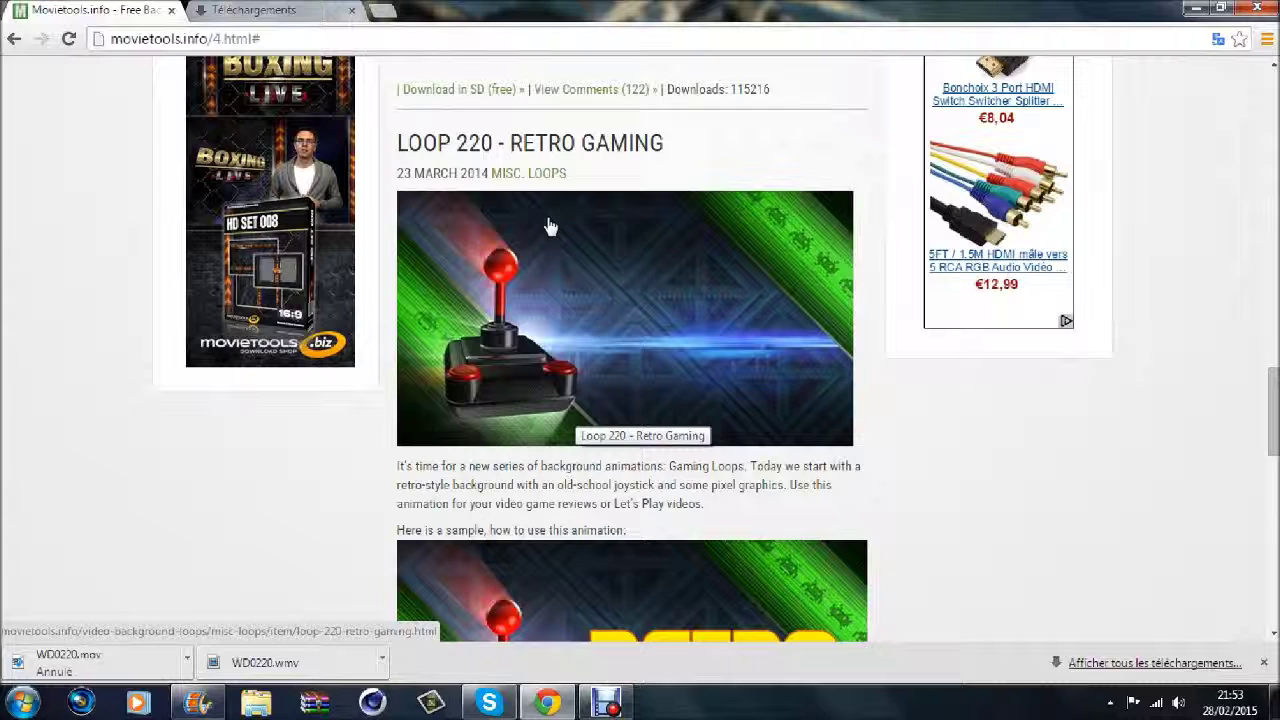
Step: Look through the free video background loops on the page, from Orange Lightnings to Football Loop
{"action": "scroll", "coordinate": [549, 226], "scroll_direction": "up", "scroll_amount": 4}
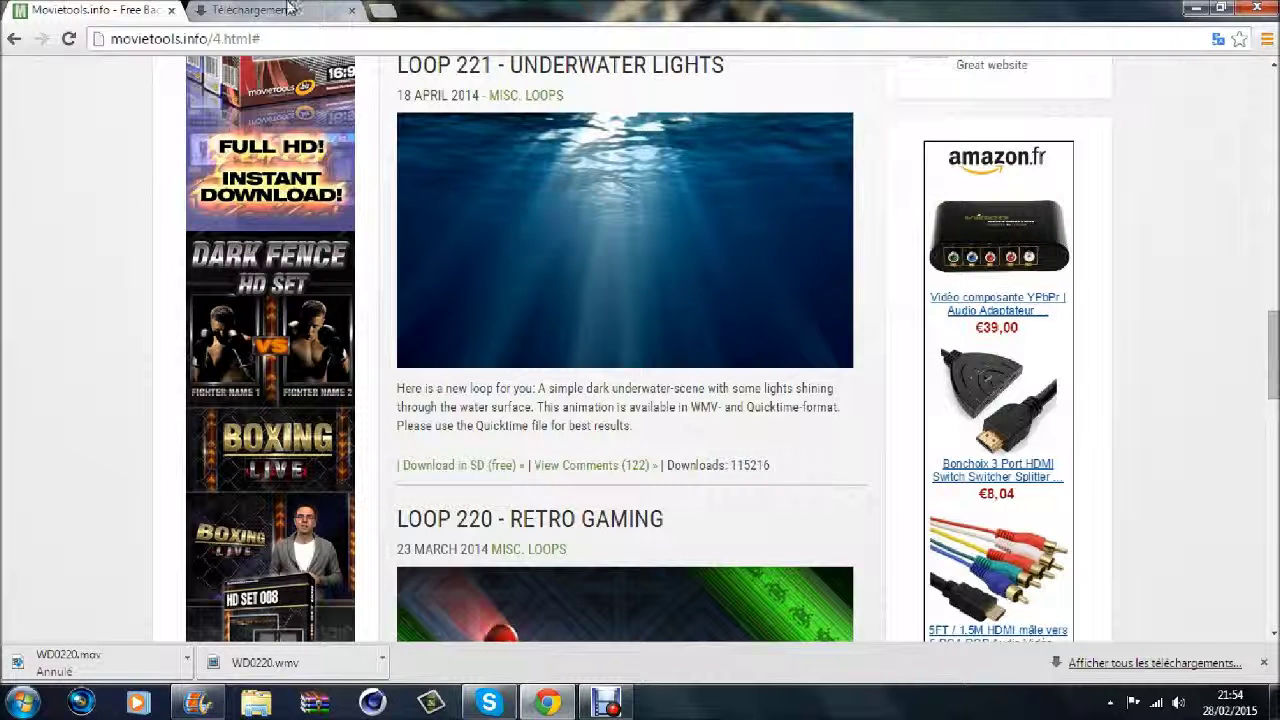
{"action": "scroll", "coordinate": [591, 350], "scroll_direction": "down", "scroll_amount": 3}
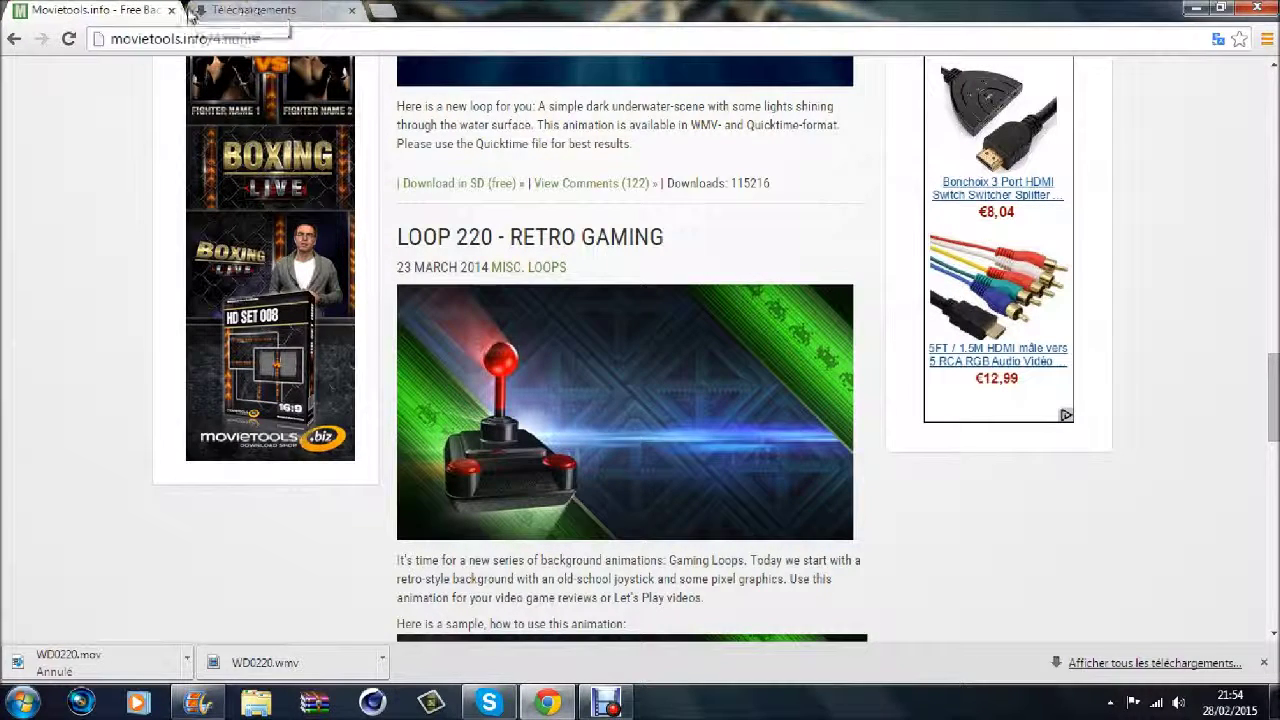
{"action": "scroll", "coordinate": [493, 268], "scroll_direction": "up", "scroll_amount": 6}
{"action": "scroll", "coordinate": [493, 268], "scroll_direction": "up", "scroll_amount": 12}
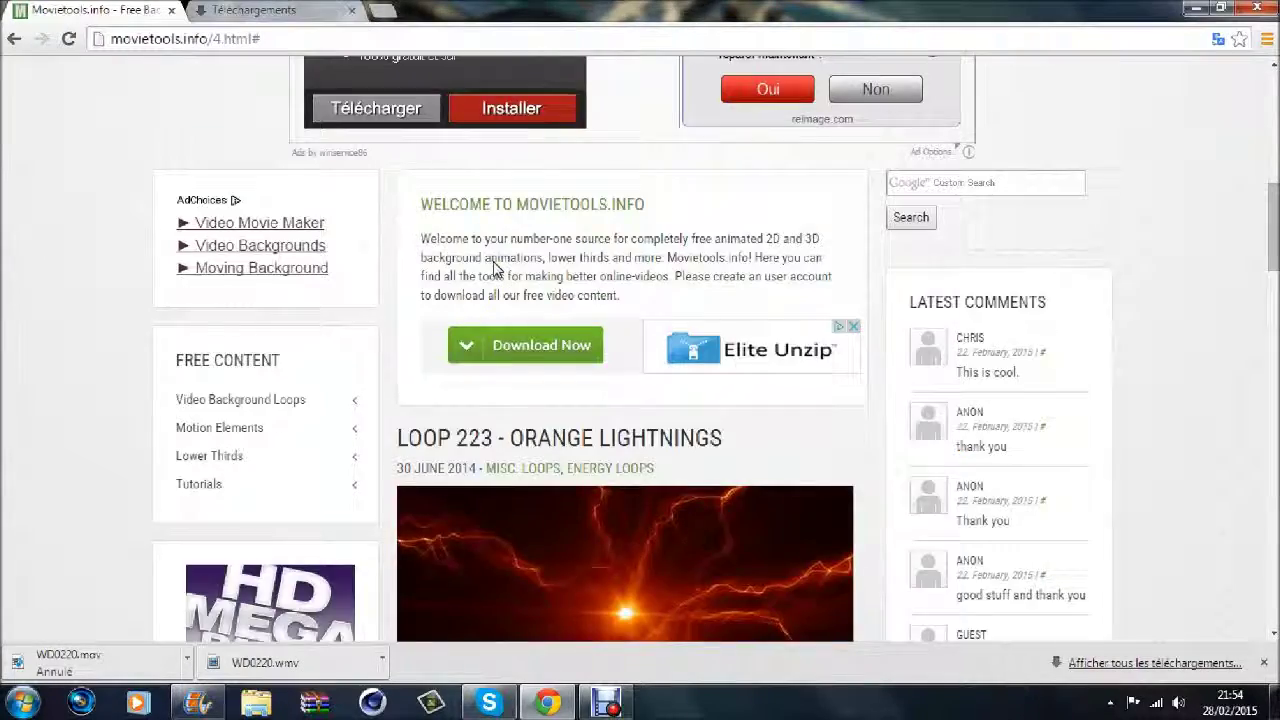
{"action": "scroll", "coordinate": [433, 265], "scroll_direction": "down", "scroll_amount": 20}
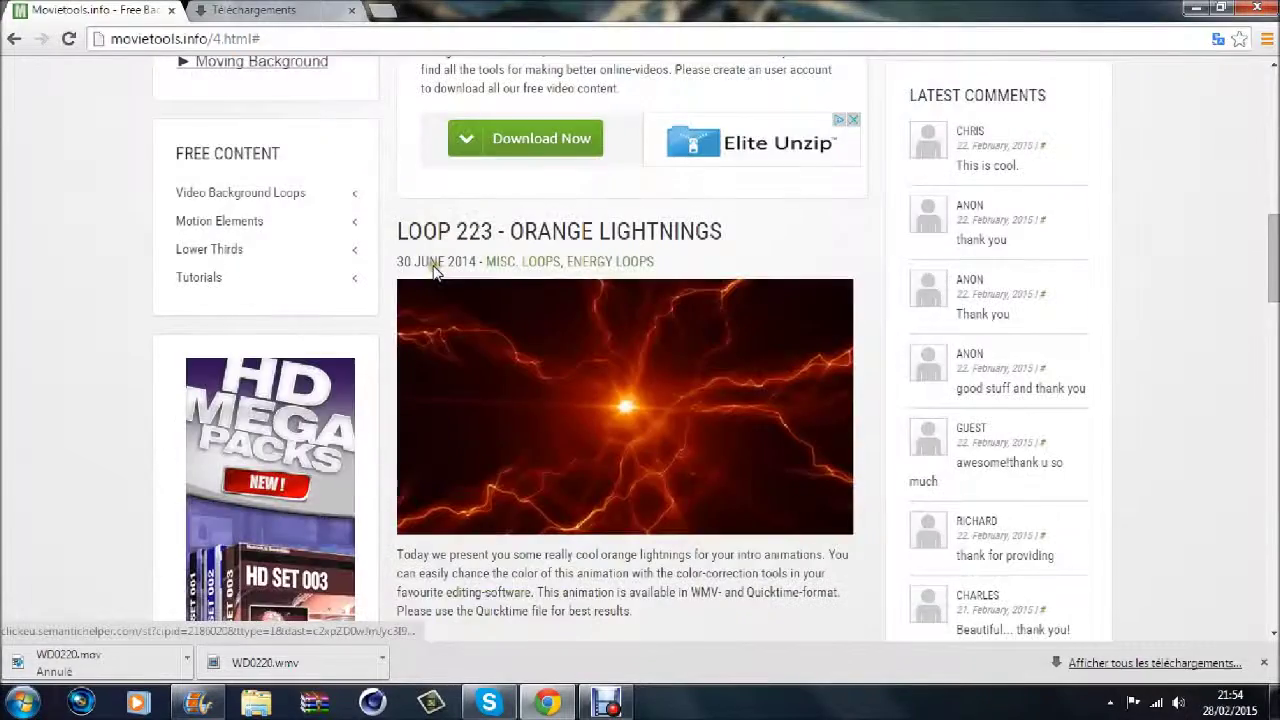
{"action": "scroll", "coordinate": [517, 371], "scroll_direction": "down", "scroll_amount": 1}
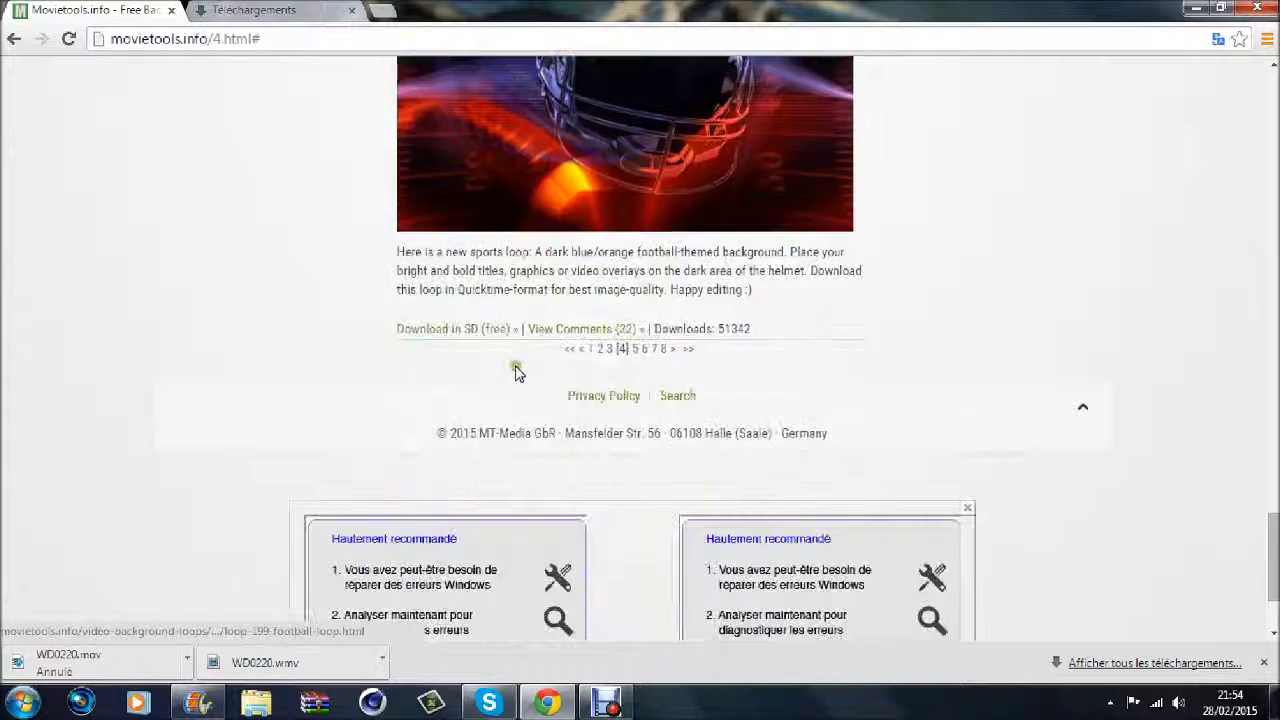
{"action": "scroll", "coordinate": [515, 373], "scroll_direction": "up", "scroll_amount": 2}
{"action": "scroll", "coordinate": [515, 373], "scroll_direction": "up", "scroll_amount": 5}
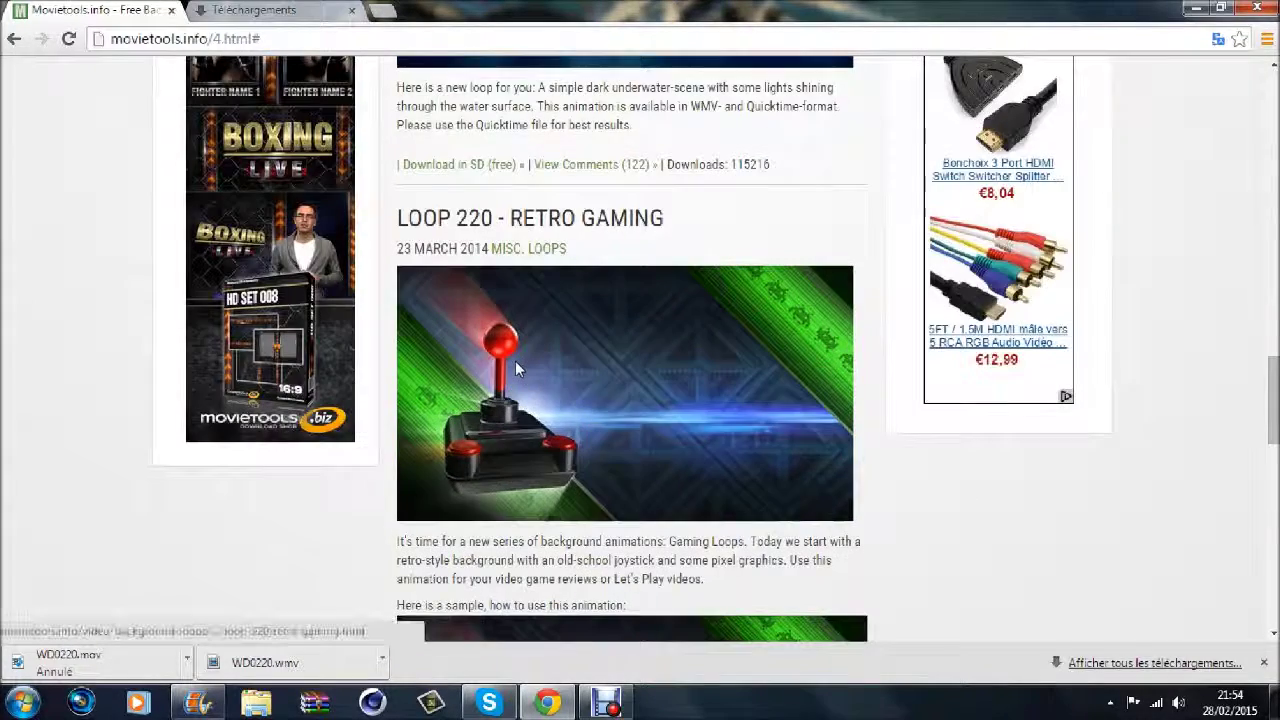
{"action": "scroll", "coordinate": [515, 369], "scroll_direction": "up", "scroll_amount": 2}
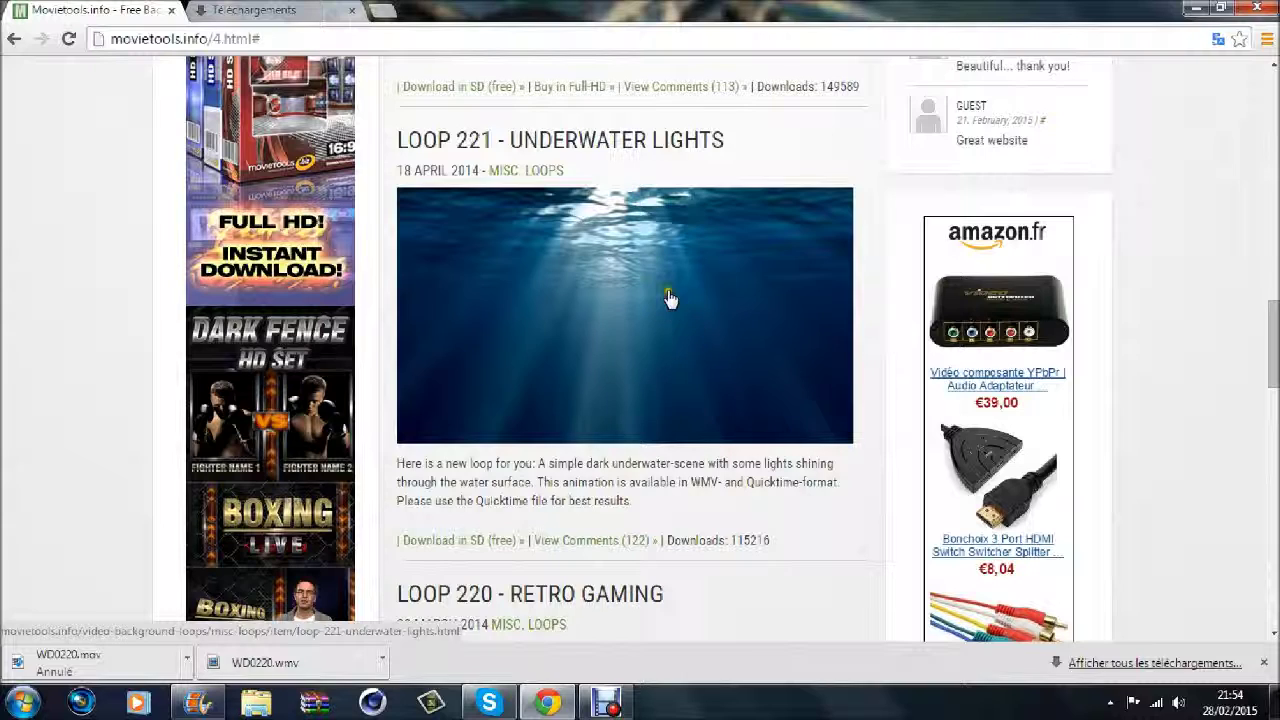
{"action": "scroll", "coordinate": [669, 305], "scroll_direction": "down", "scroll_amount": 3}
{"action": "scroll", "coordinate": [660, 310], "scroll_direction": "down", "scroll_amount": 4}
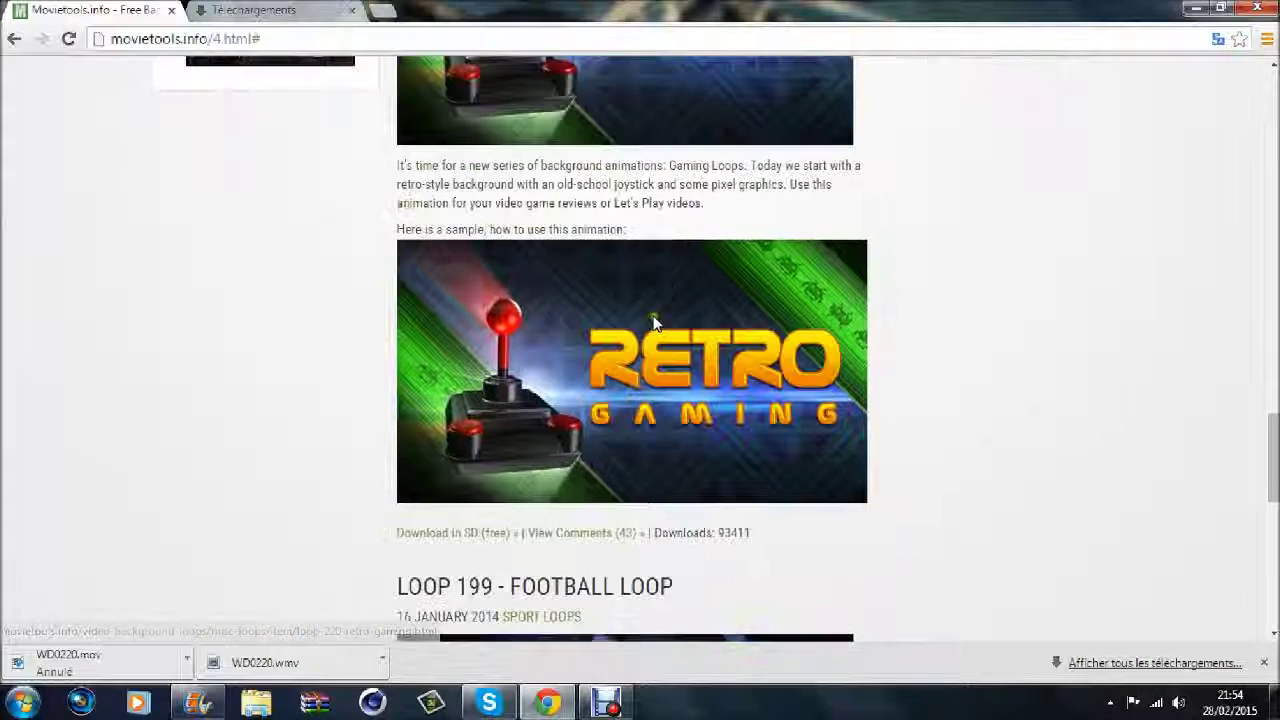
{"action": "scroll", "coordinate": [655, 318], "scroll_direction": "up", "scroll_amount": 3}
{"action": "scroll", "coordinate": [655, 318], "scroll_direction": "down", "scroll_amount": 2}
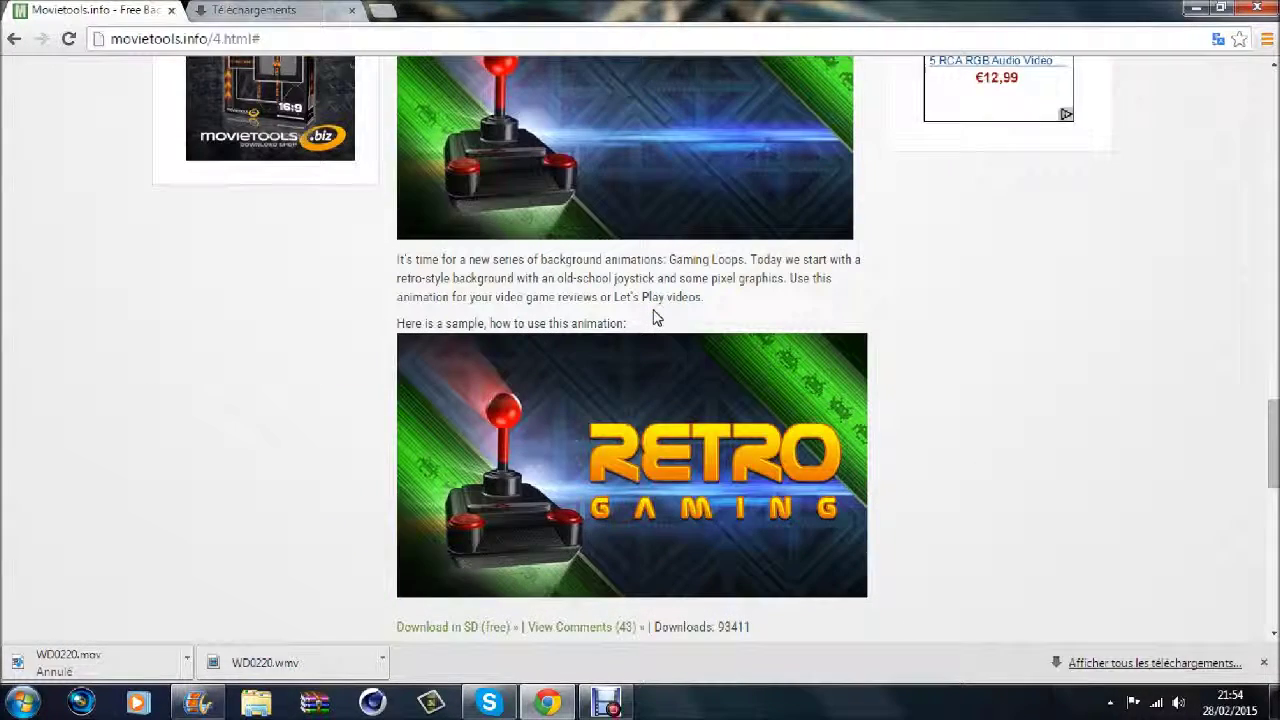
{"action": "scroll", "coordinate": [605, 340], "scroll_direction": "down", "scroll_amount": 2}
{"action": "scroll", "coordinate": [603, 343], "scroll_direction": "down", "scroll_amount": 3}
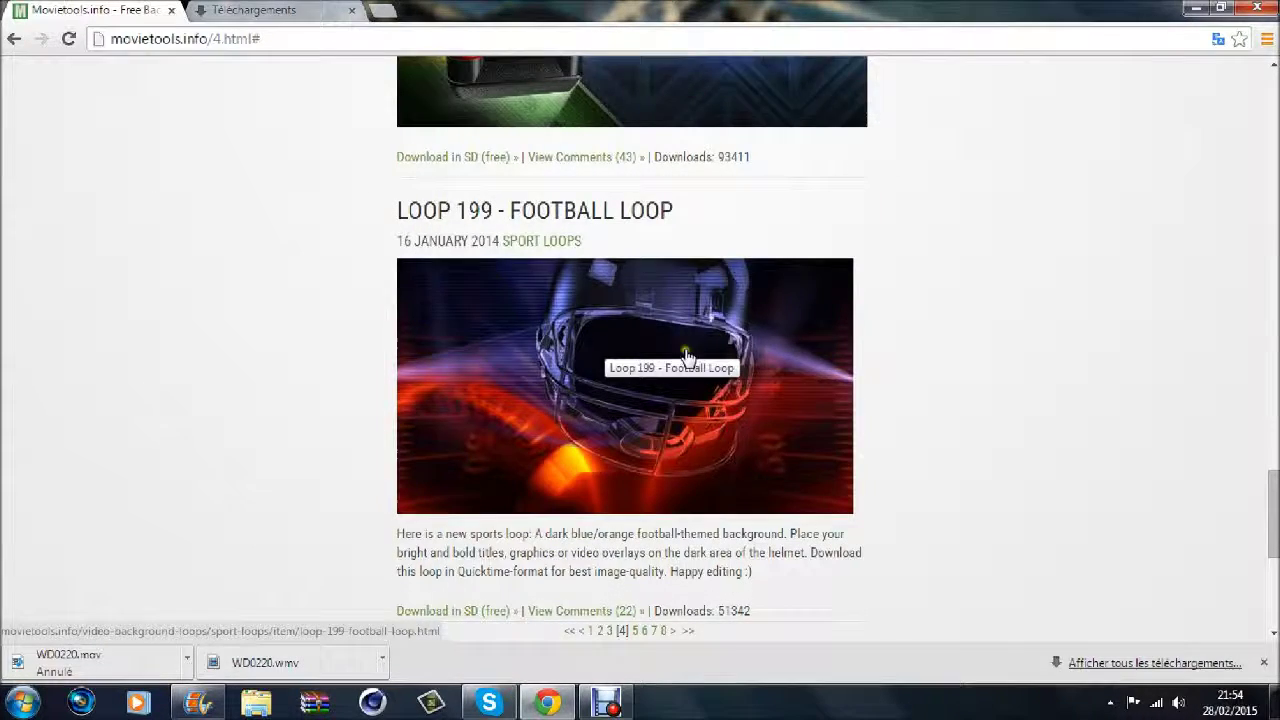
{"action": "scroll", "coordinate": [690, 392], "scroll_direction": "up", "scroll_amount": 5}
{"action": "scroll", "coordinate": [790, 315], "scroll_direction": "up", "scroll_amount": 2}
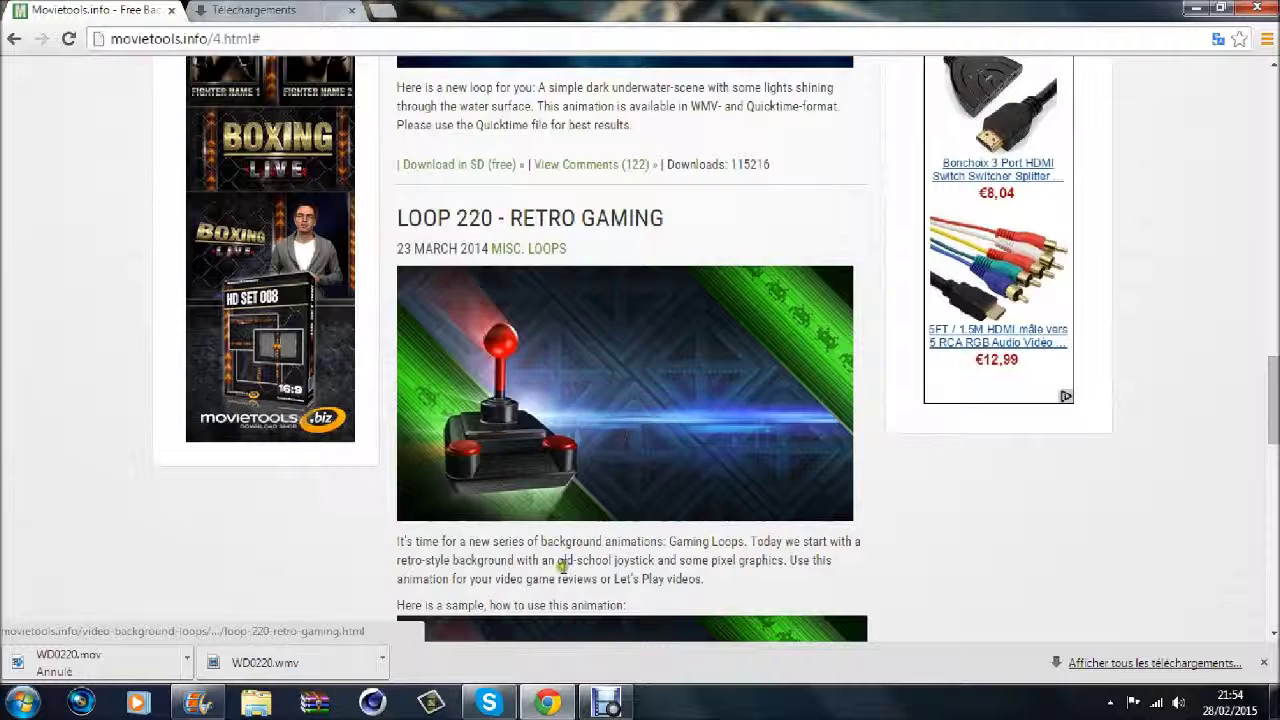
{"action": "scroll", "coordinate": [540, 410], "scroll_direction": "down", "scroll_amount": 1}
{"action": "scroll", "coordinate": [503, 252], "scroll_direction": "down", "scroll_amount": 3}
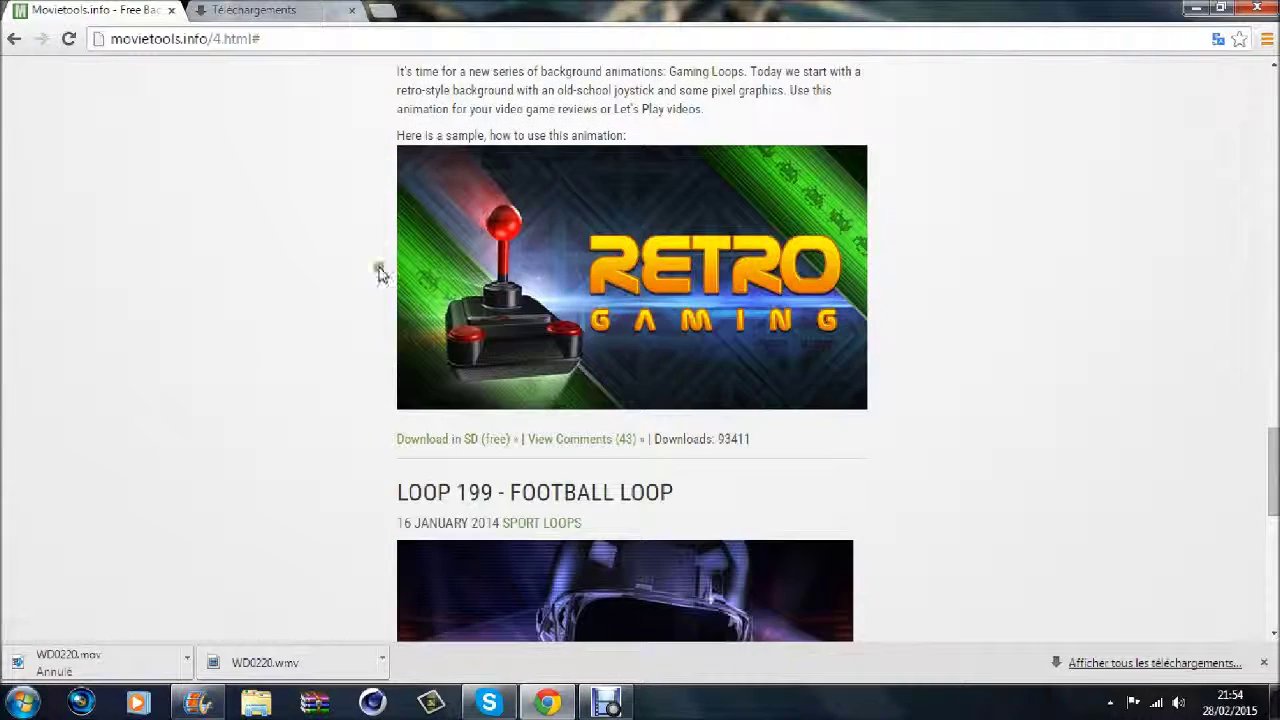
{"action": "scroll", "coordinate": [549, 216], "scroll_direction": "up", "scroll_amount": 3}
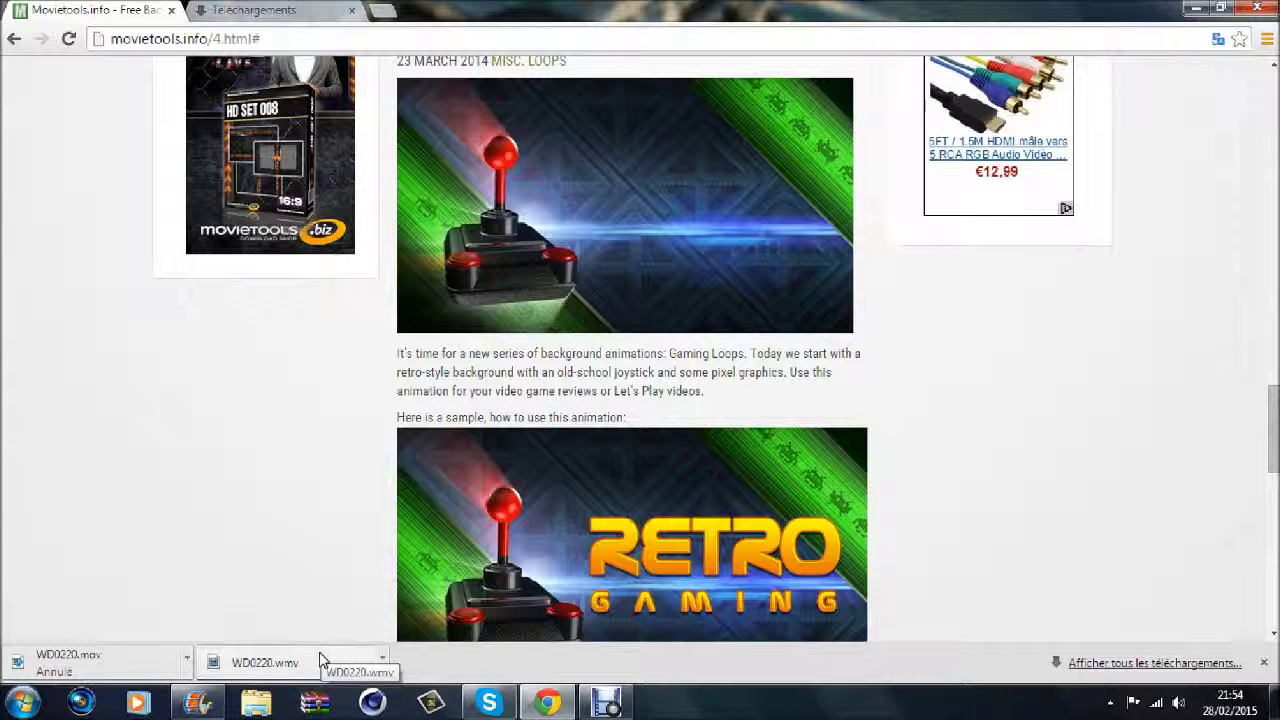
{"action": "scroll", "coordinate": [540, 380], "scroll_direction": "up", "scroll_amount": 4}
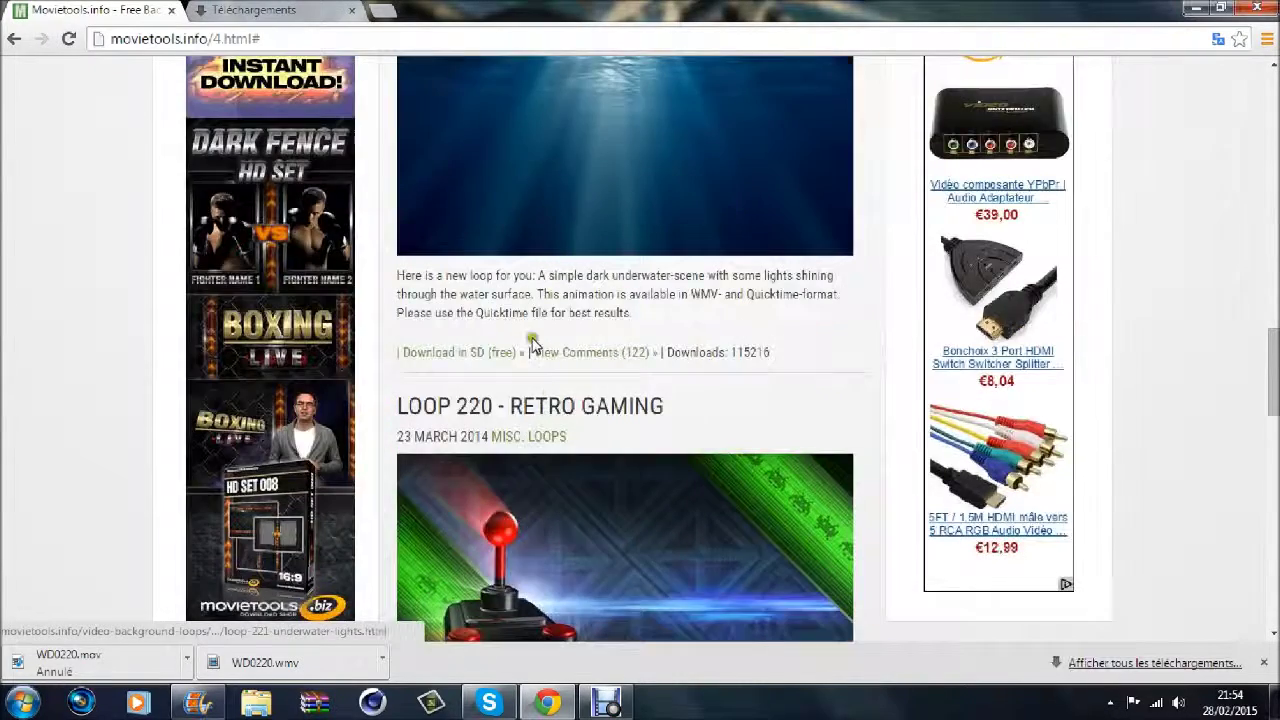
{"action": "scroll", "coordinate": [495, 165], "scroll_direction": "up", "scroll_amount": 10}
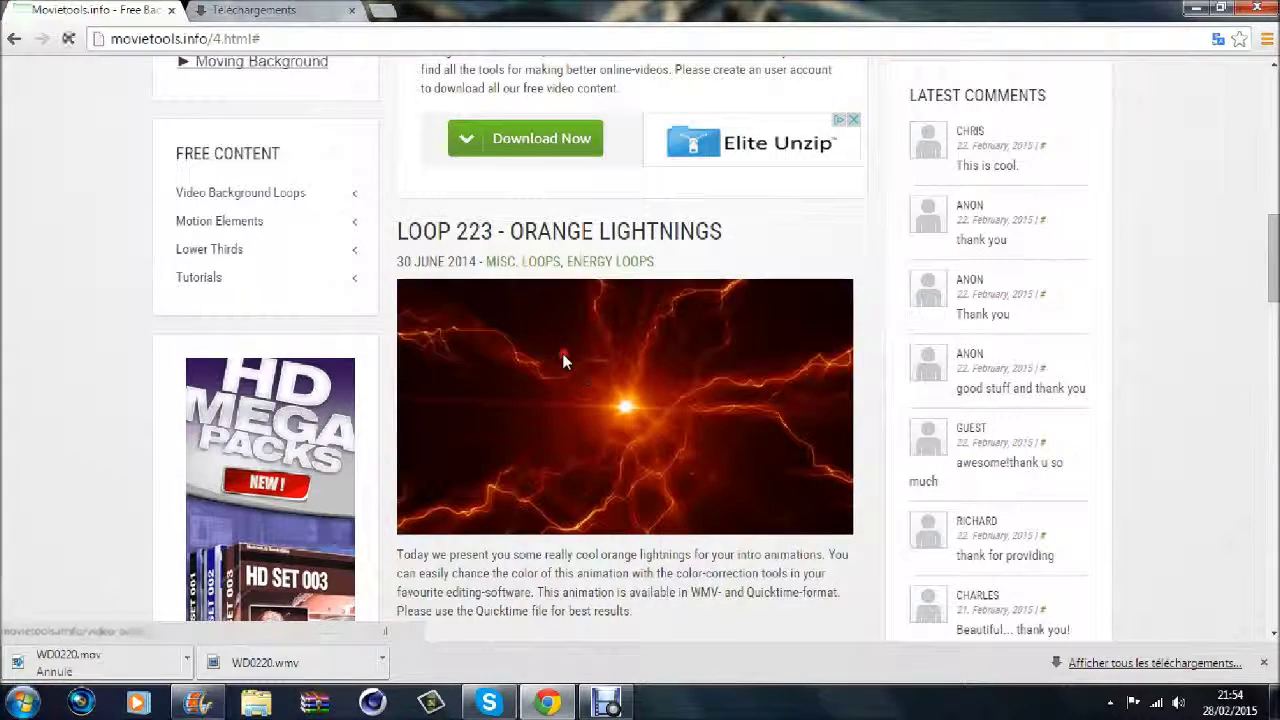
Step: Open the page of Loop 223 - Orange Lightnings and examine its WMV and MOV download options
{"action": "left_click", "coordinate": [563, 355]}
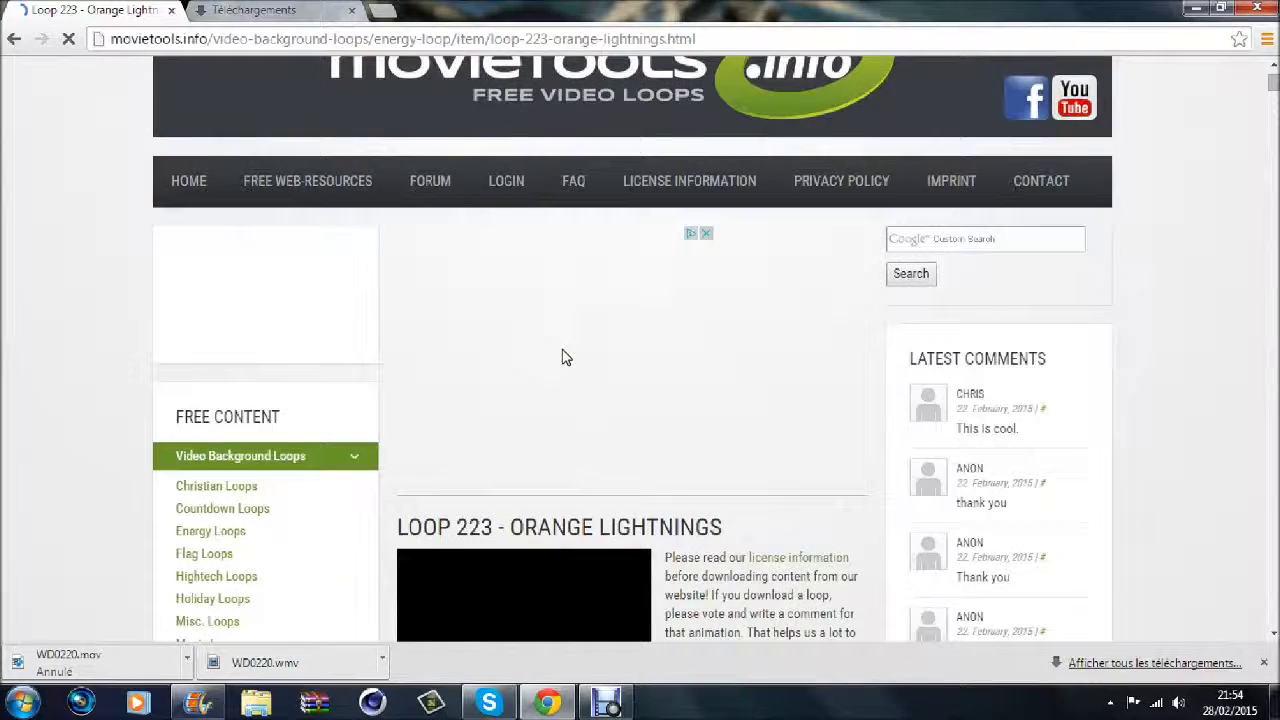
{"action": "scroll", "coordinate": [563, 356], "scroll_direction": "down", "scroll_amount": 5}
{"action": "scroll", "coordinate": [563, 357], "scroll_direction": "down", "scroll_amount": 7}
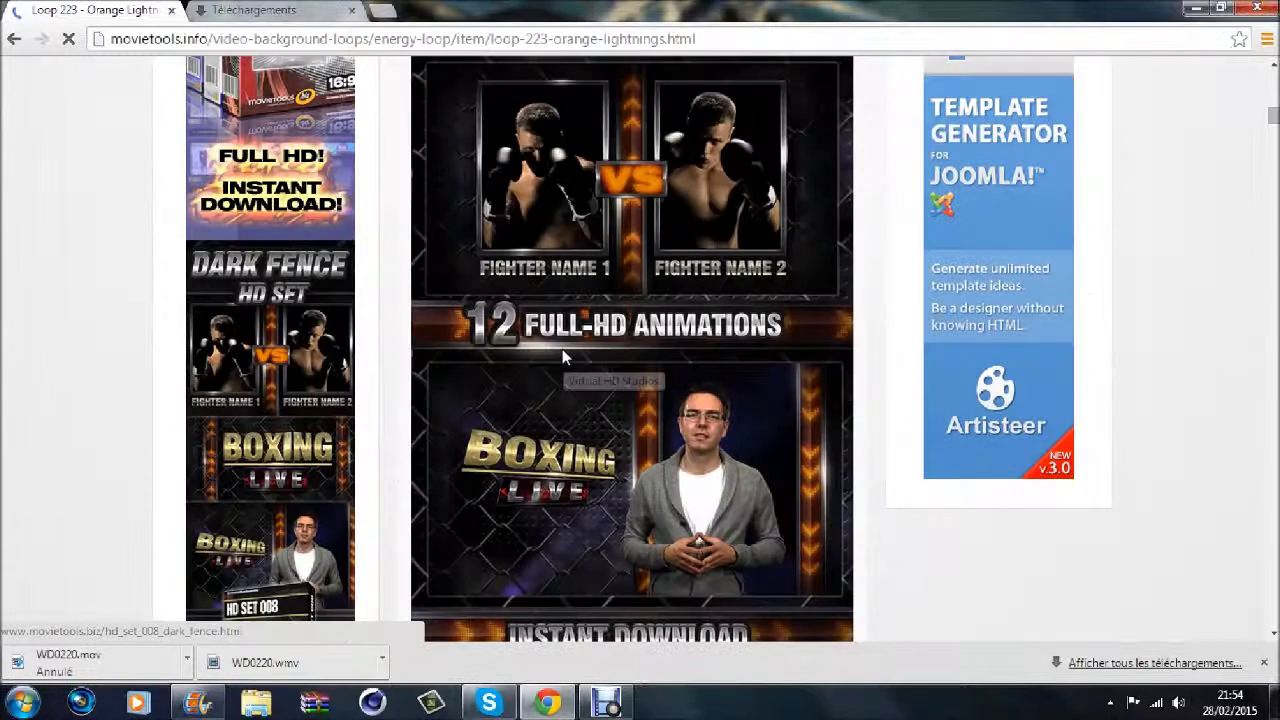
{"action": "scroll", "coordinate": [548, 420], "scroll_direction": "up", "scroll_amount": 7}
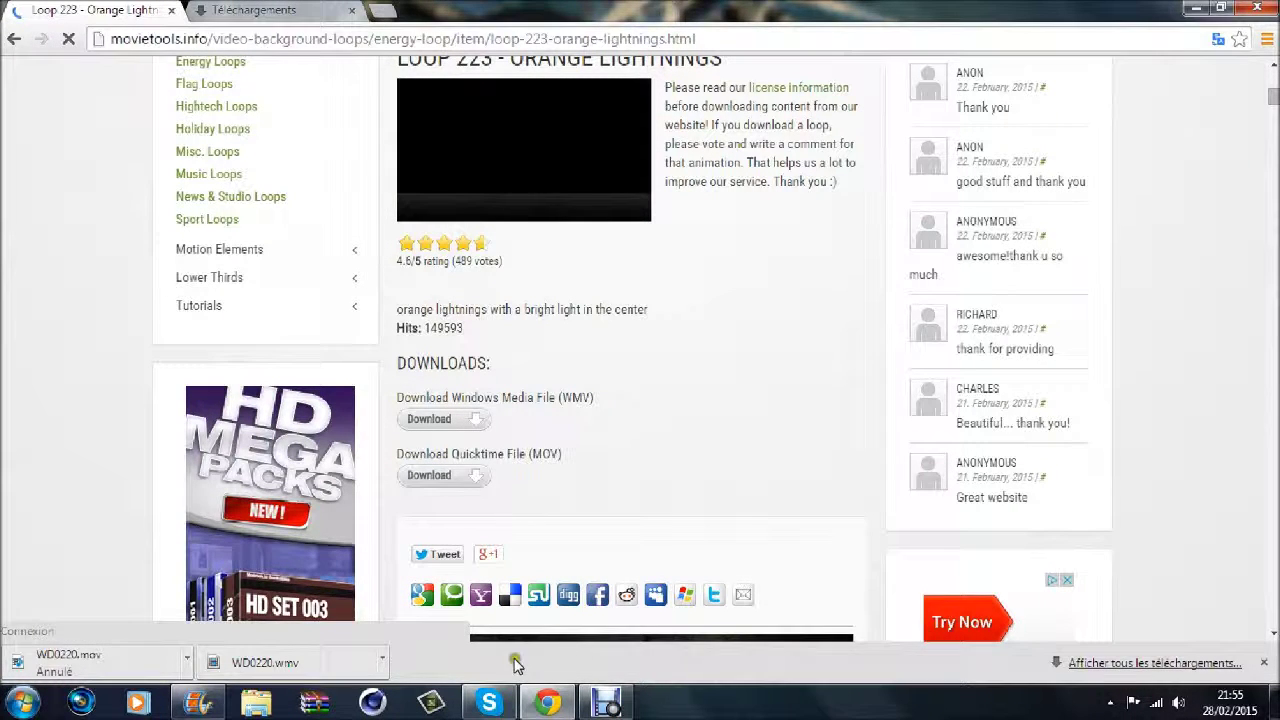
Step: Preview the downloaded WD0220.wmv in the media player and add the file to the empty Movie Maker project
{"action": "left_click", "coordinate": [300, 660]}
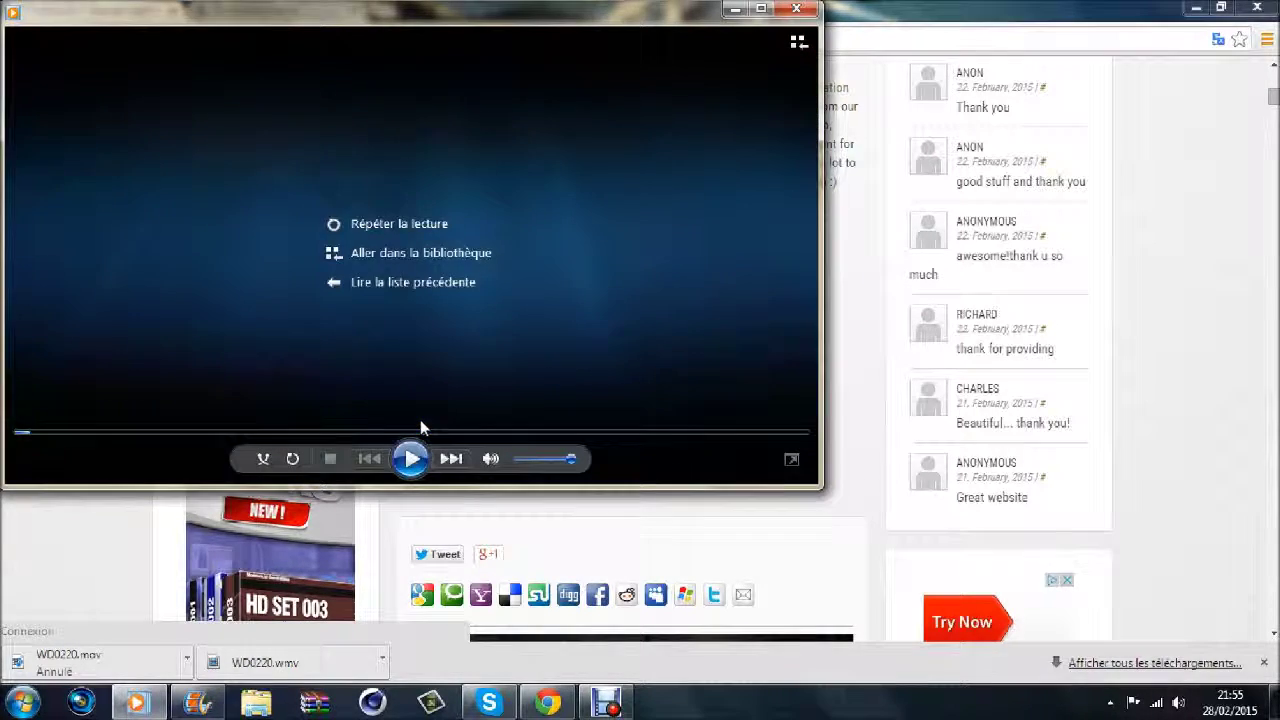
{"action": "left_click", "coordinate": [796, 9]}
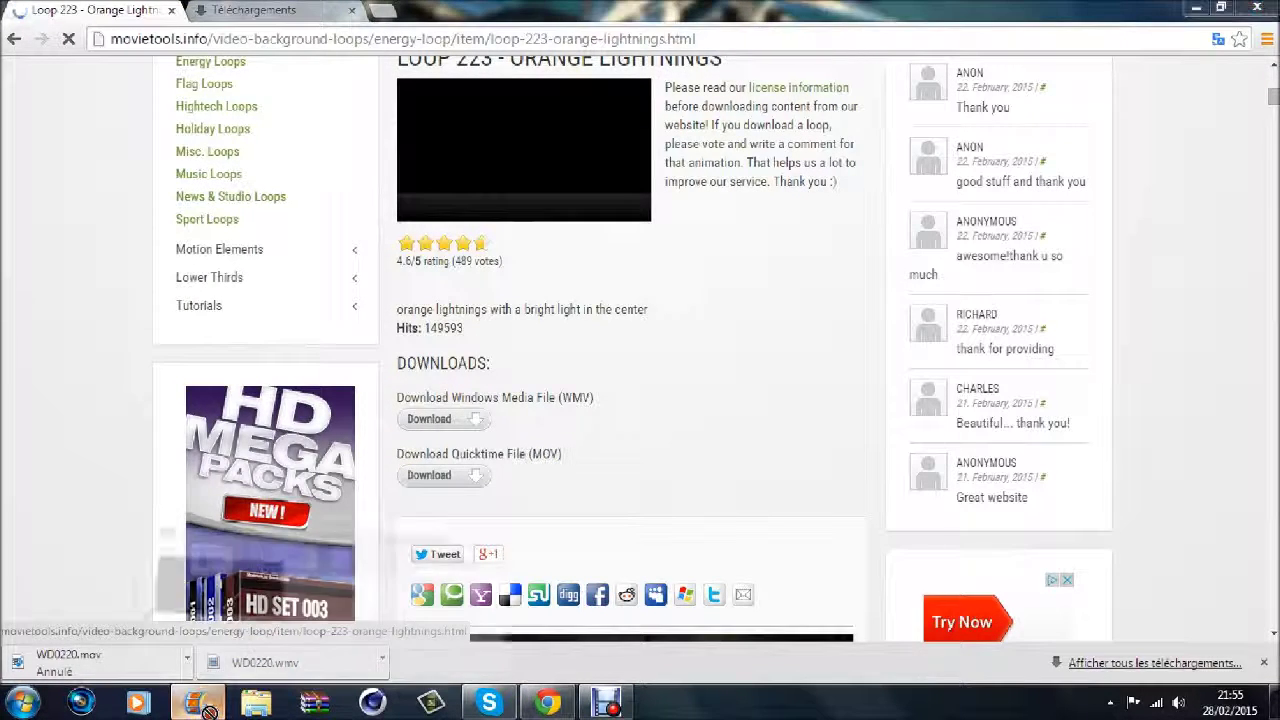
{"action": "left_click", "coordinate": [248, 613]}
{"action": "left_click_drag", "start_coordinate": [248, 613], "coordinate": [723, 277]}
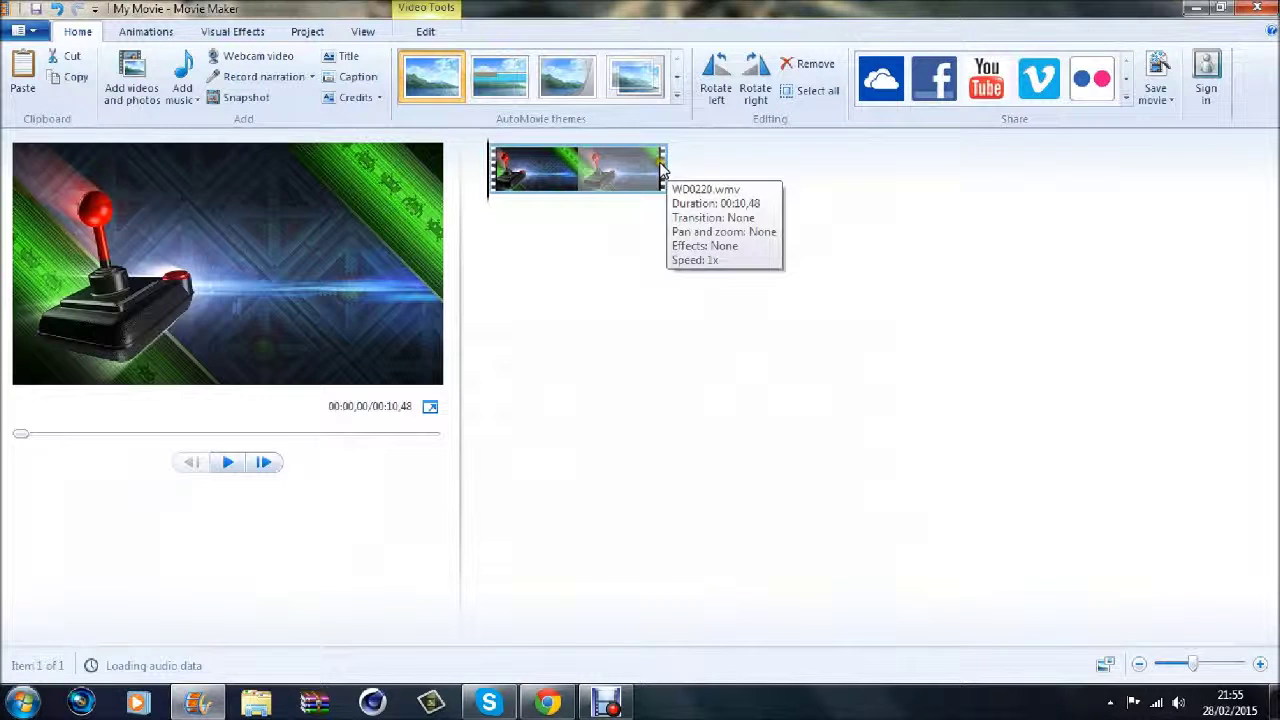
Step: Split the WD0220.wmv clip at about 5.43 seconds and delete its second part
{"action": "right_click", "coordinate": [598, 160]}
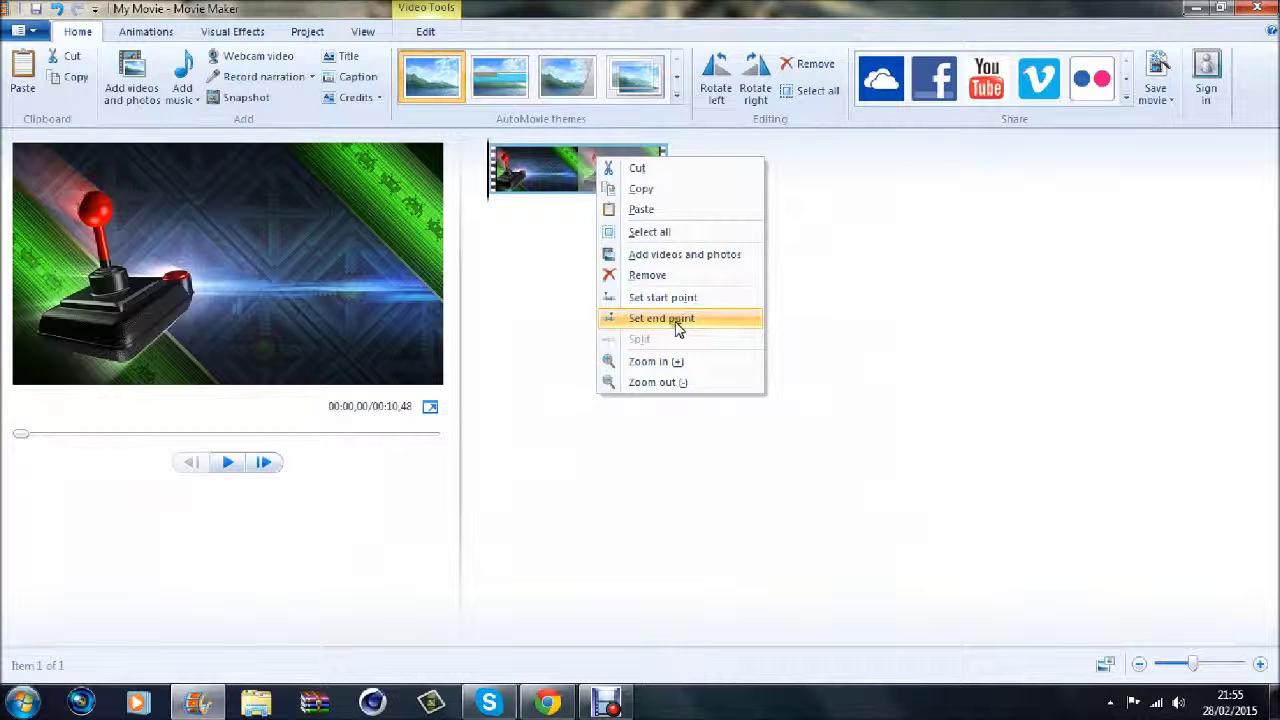
{"action": "left_click", "coordinate": [535, 165]}
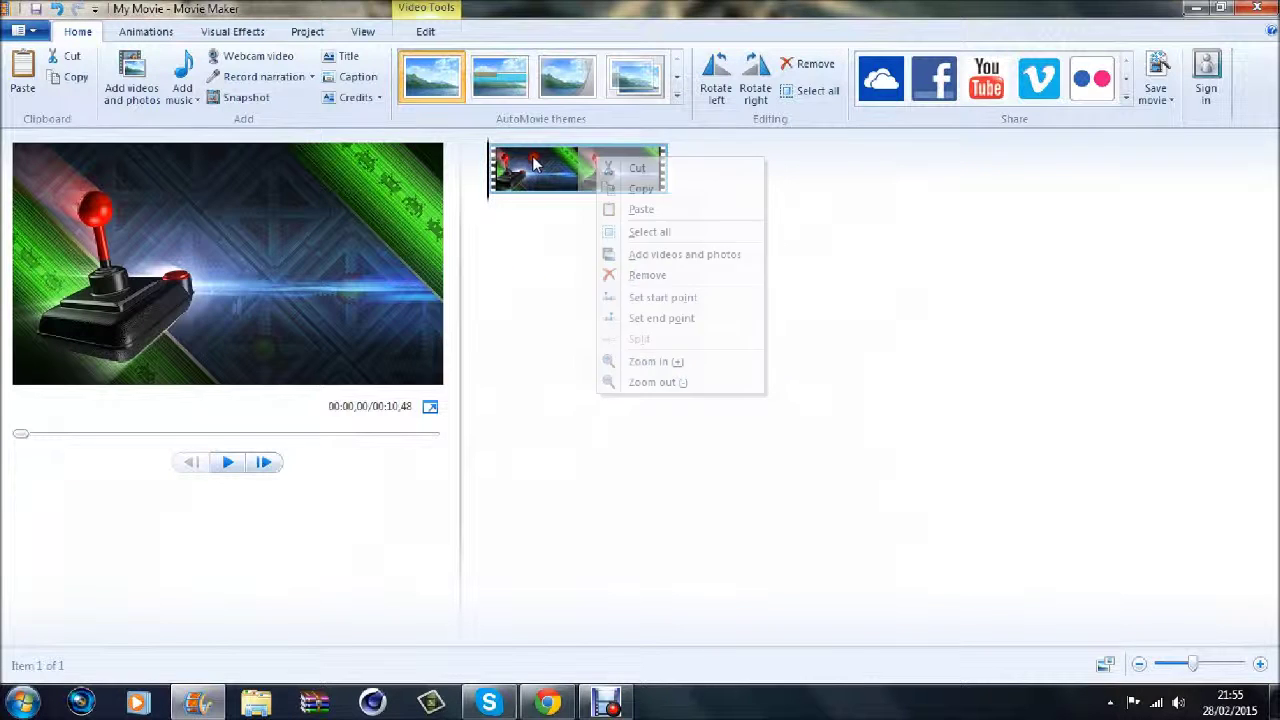
{"action": "left_click", "coordinate": [424, 32]}
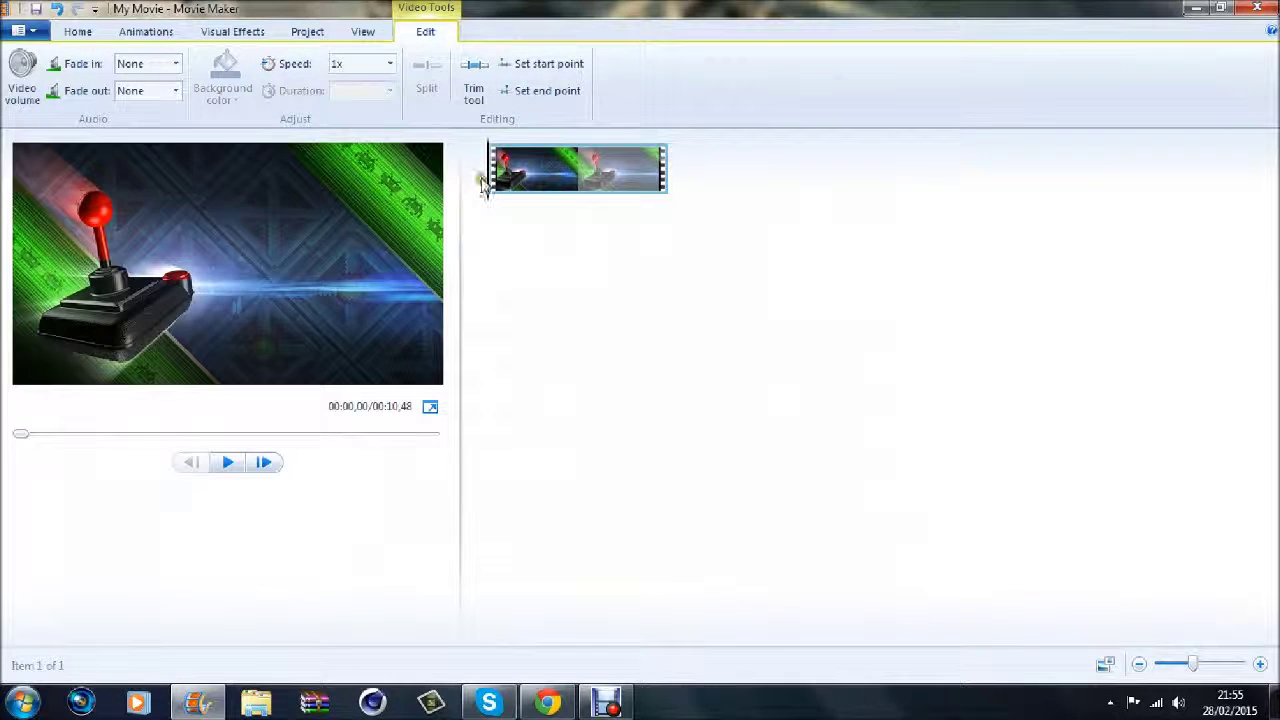
{"action": "left_click_drag", "start_coordinate": [487, 182], "coordinate": [581, 182]}
{"action": "left_click", "coordinate": [427, 75]}
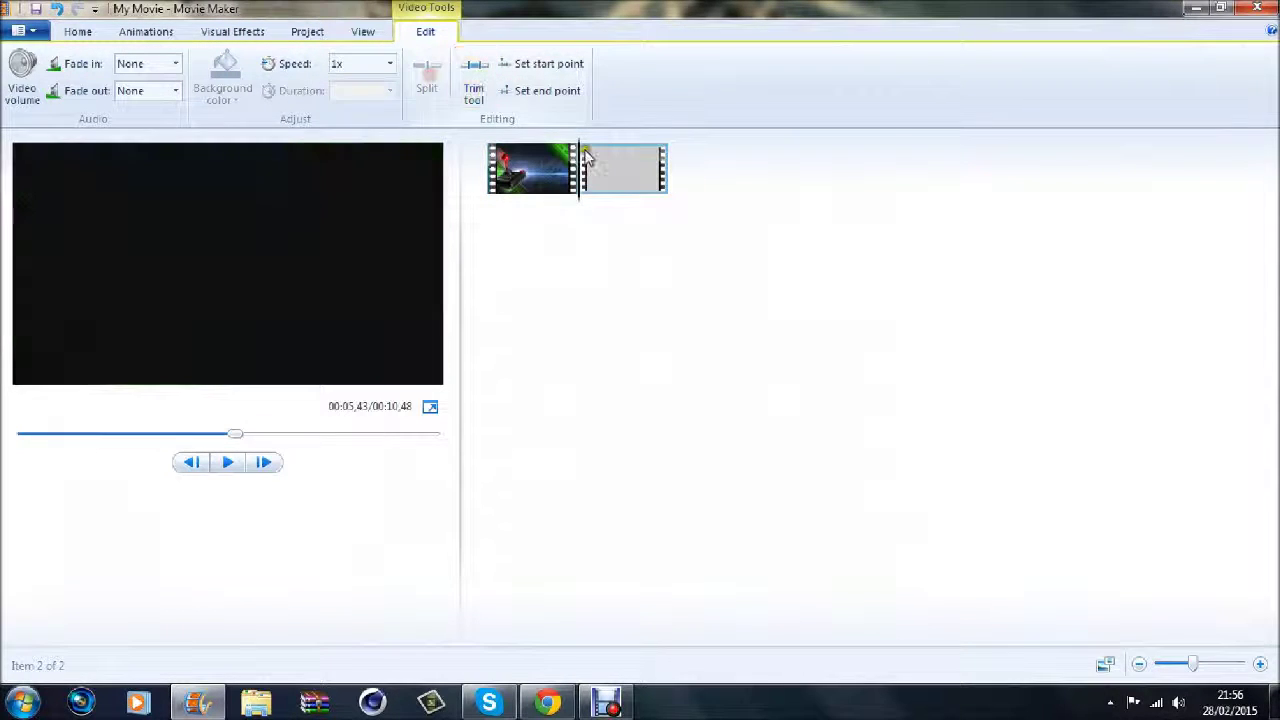
{"action": "left_click", "coordinate": [608, 190]}
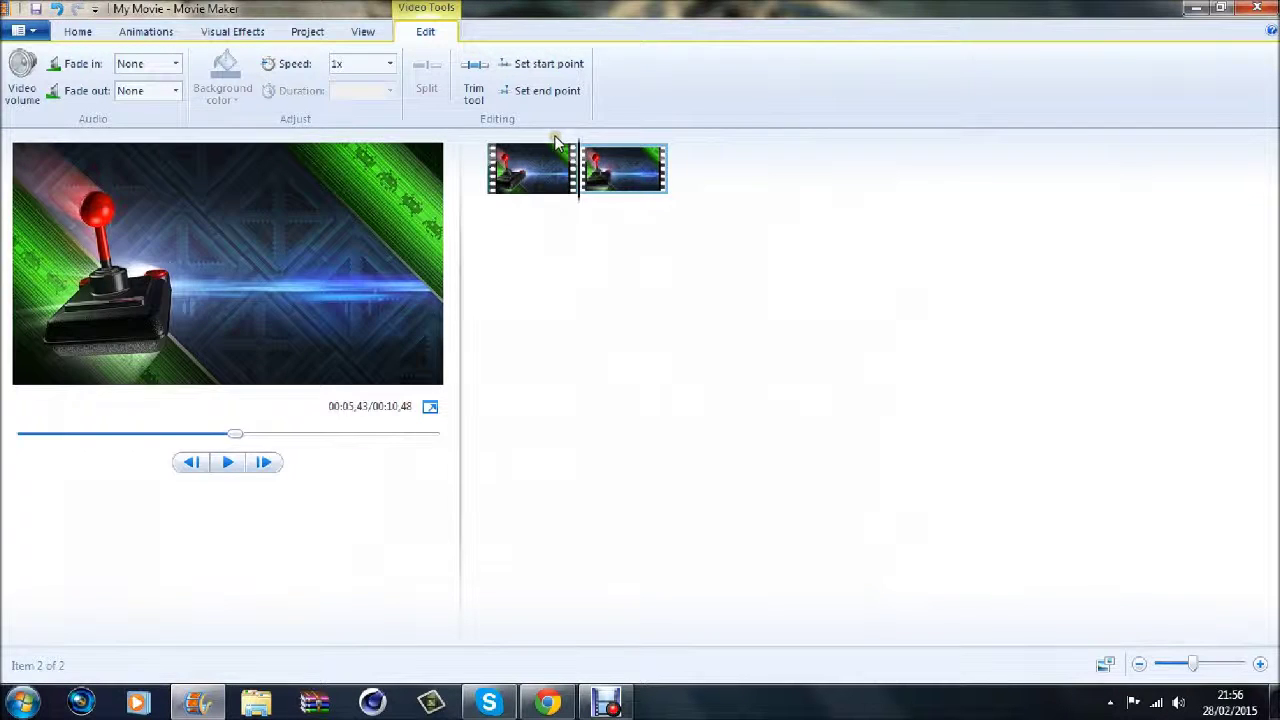
{"action": "key", "text": "Delete"}
Step: Play the shortened clip briefly and apply the Pixelate transition to its start
{"action": "left_click", "coordinate": [243, 463]}
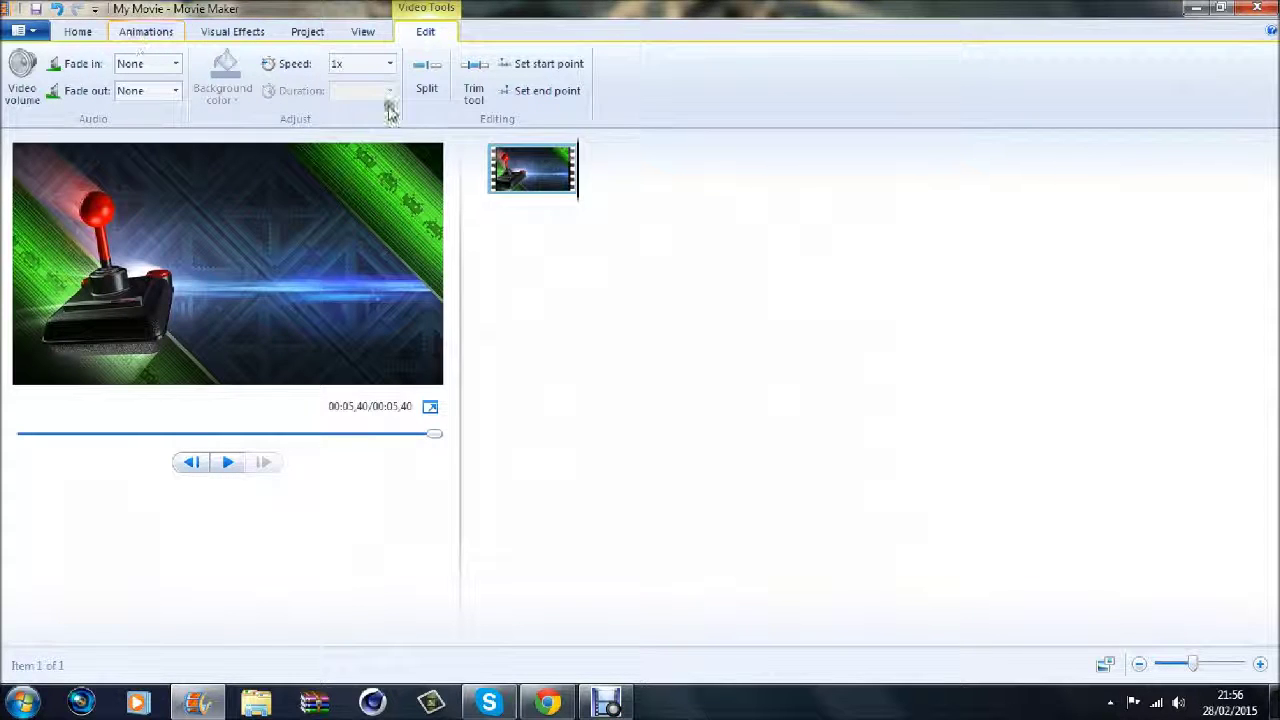
{"action": "left_click", "coordinate": [148, 33]}
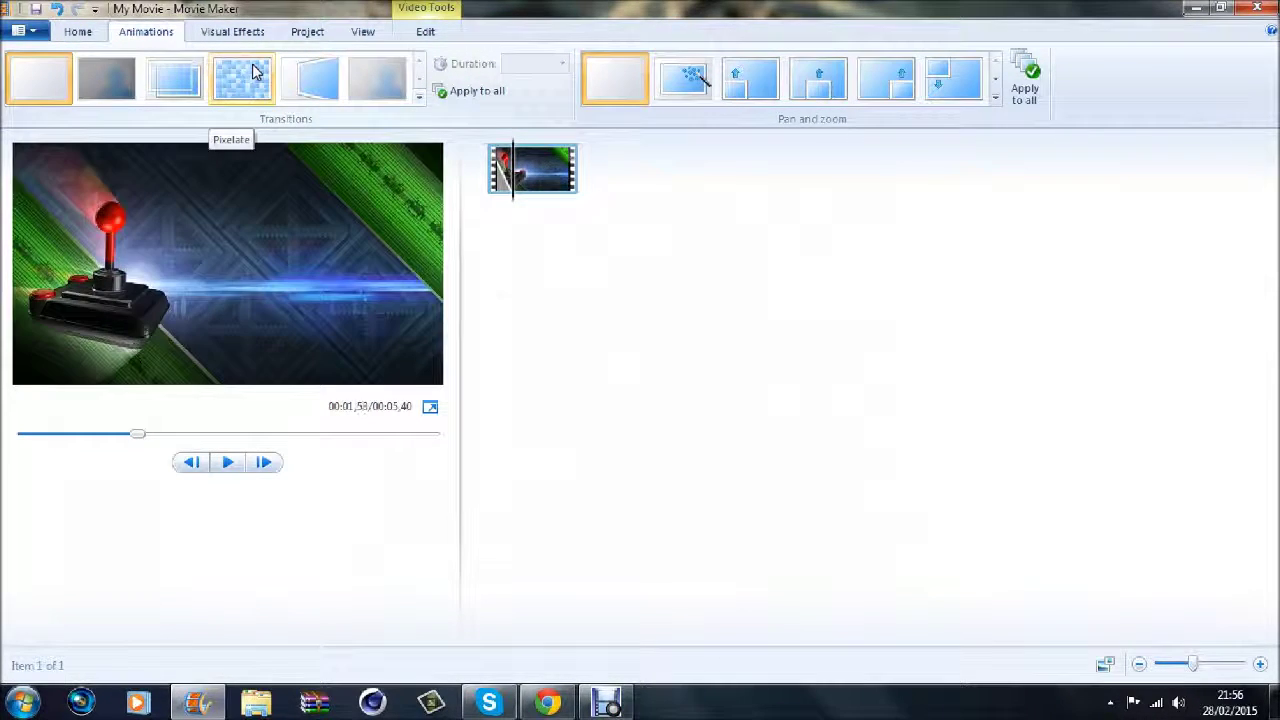
{"action": "left_click", "coordinate": [255, 72]}
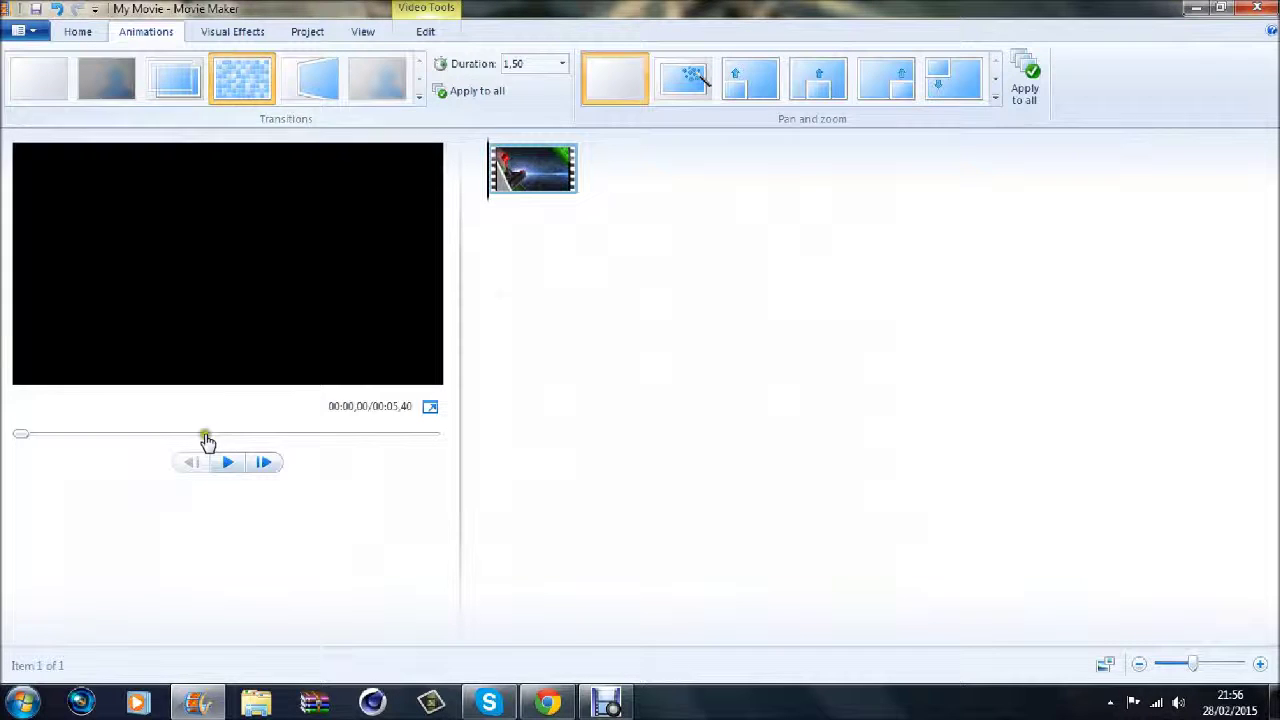
Step: Play the clip repeatedly from its start to check the Pixelate transition
{"action": "left_click", "coordinate": [229, 463]}
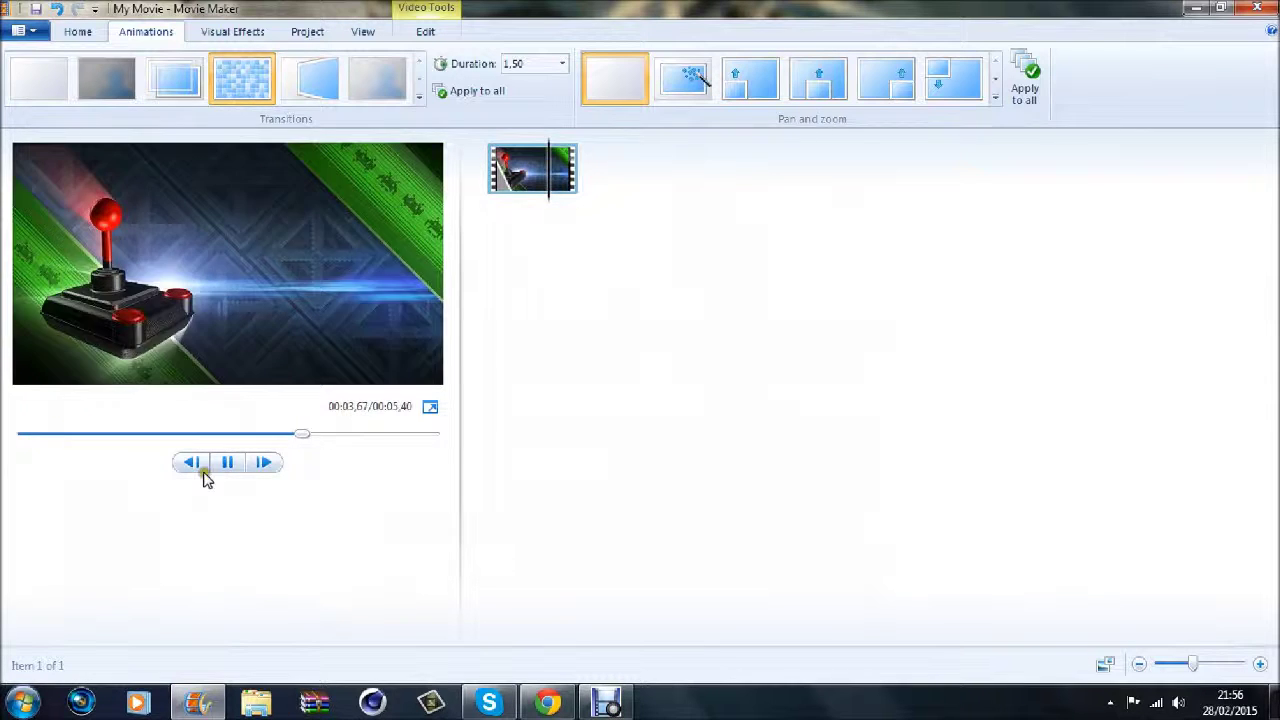
{"action": "left_click", "coordinate": [238, 464]}
{"action": "left_click", "coordinate": [236, 465]}
{"action": "left_click", "coordinate": [229, 464]}
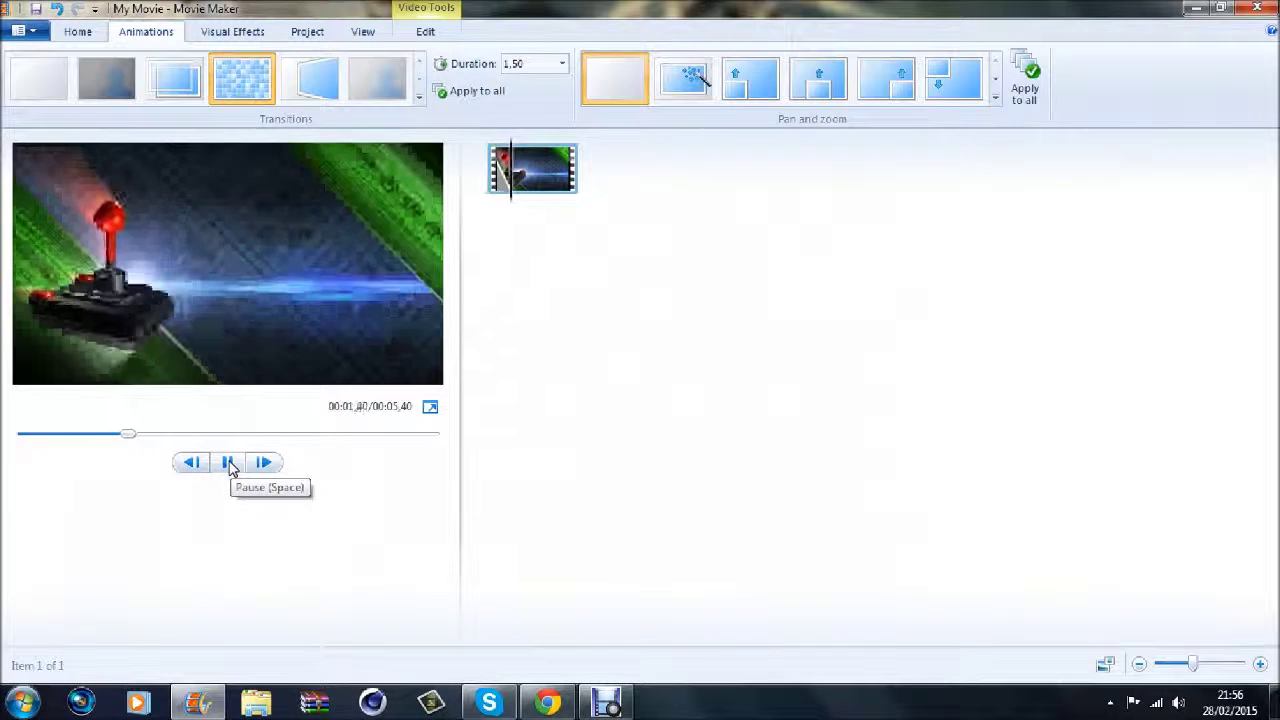
{"action": "left_click", "coordinate": [230, 464]}
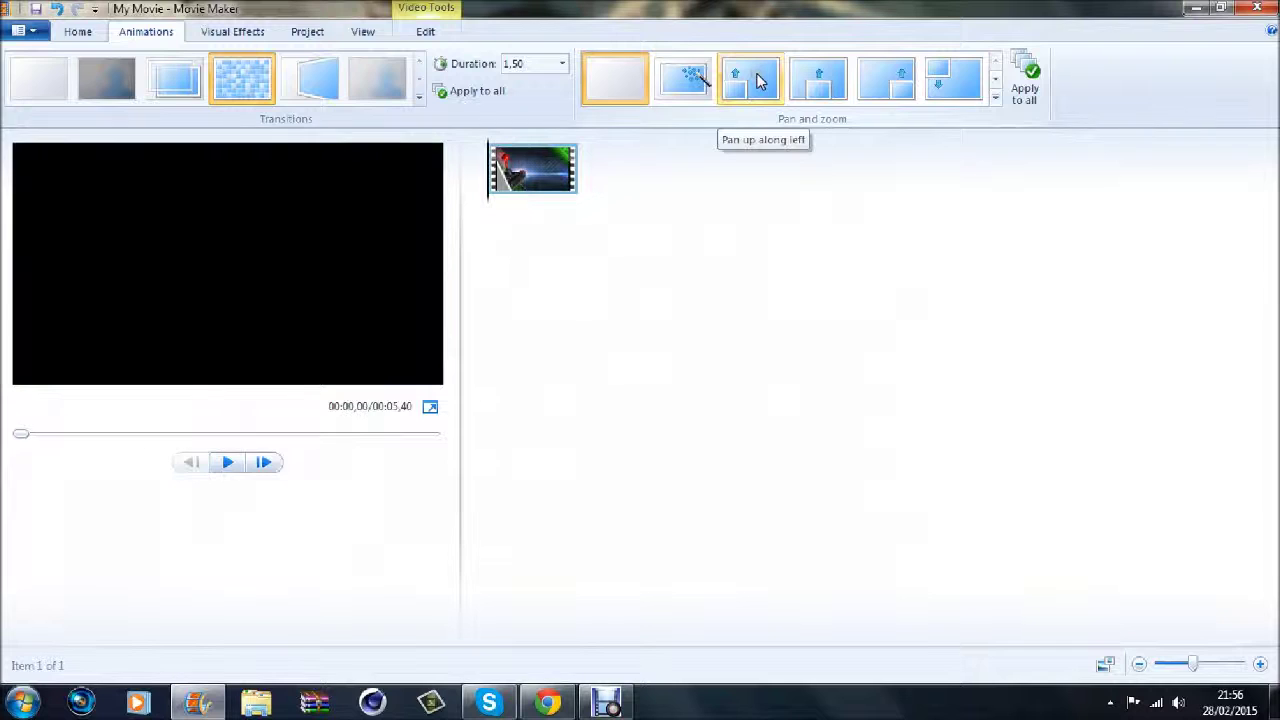
{"action": "left_click", "coordinate": [227, 470]}
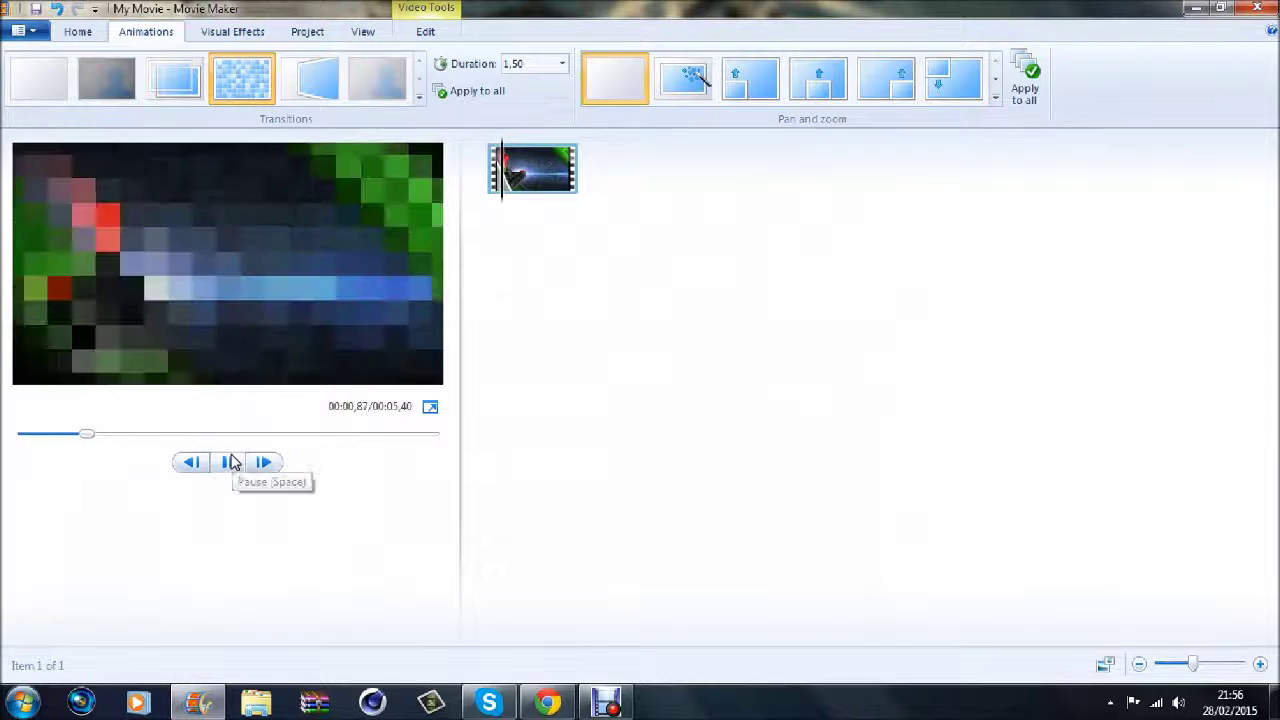
Step: Replay the clip and scrub to about 1.73 seconds to review the Pixelate transition
{"action": "left_click", "coordinate": [231, 462]}
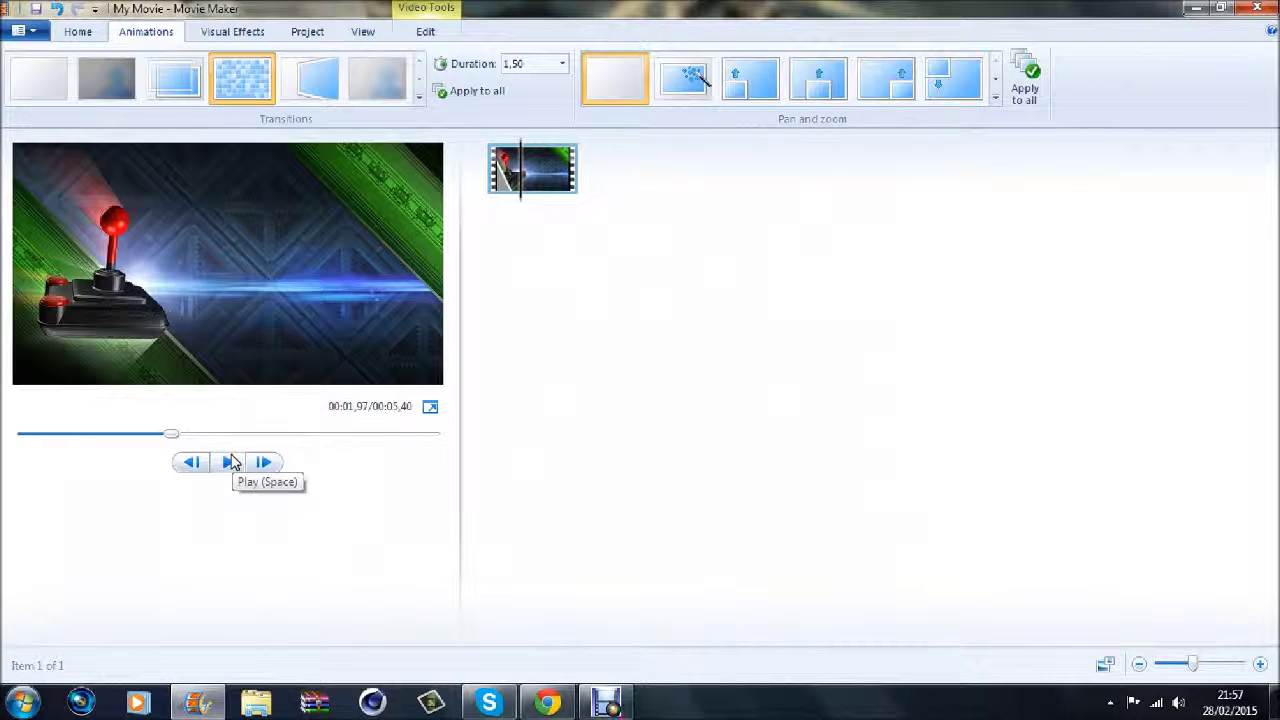
{"action": "left_click", "coordinate": [231, 462]}
{"action": "left_click", "coordinate": [231, 462]}
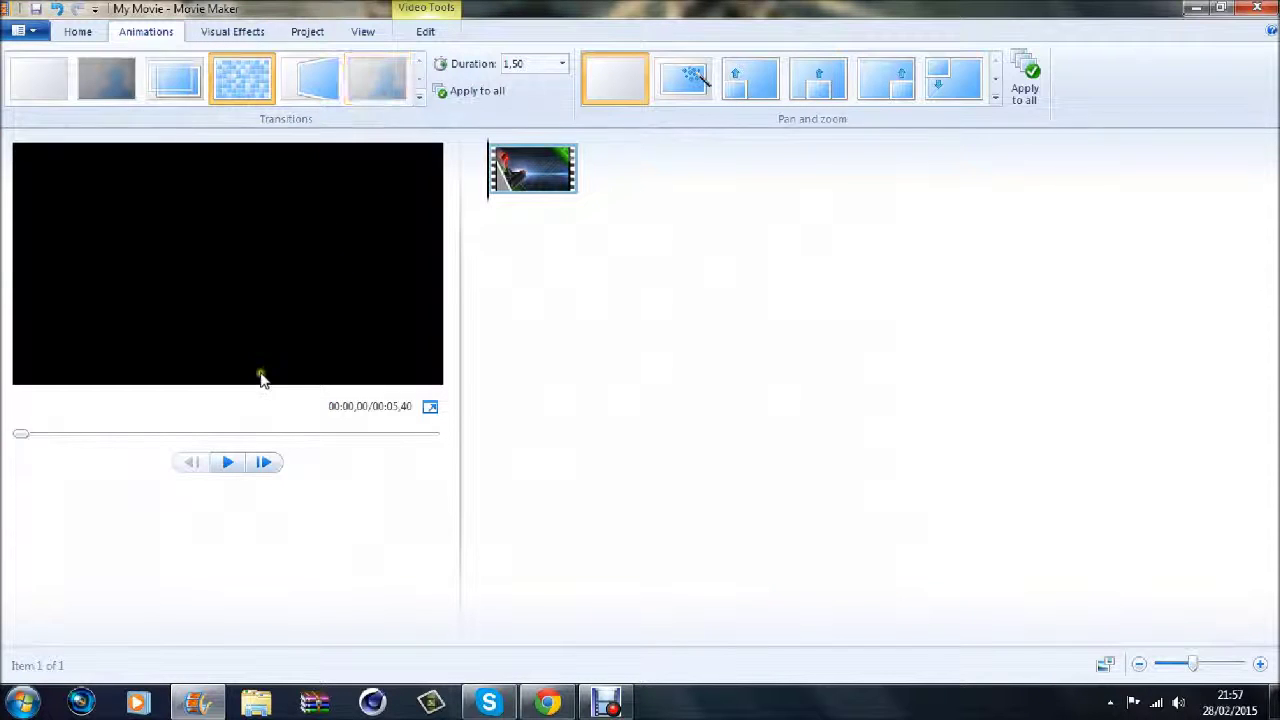
{"action": "left_click_drag", "start_coordinate": [19, 441], "coordinate": [149, 438]}
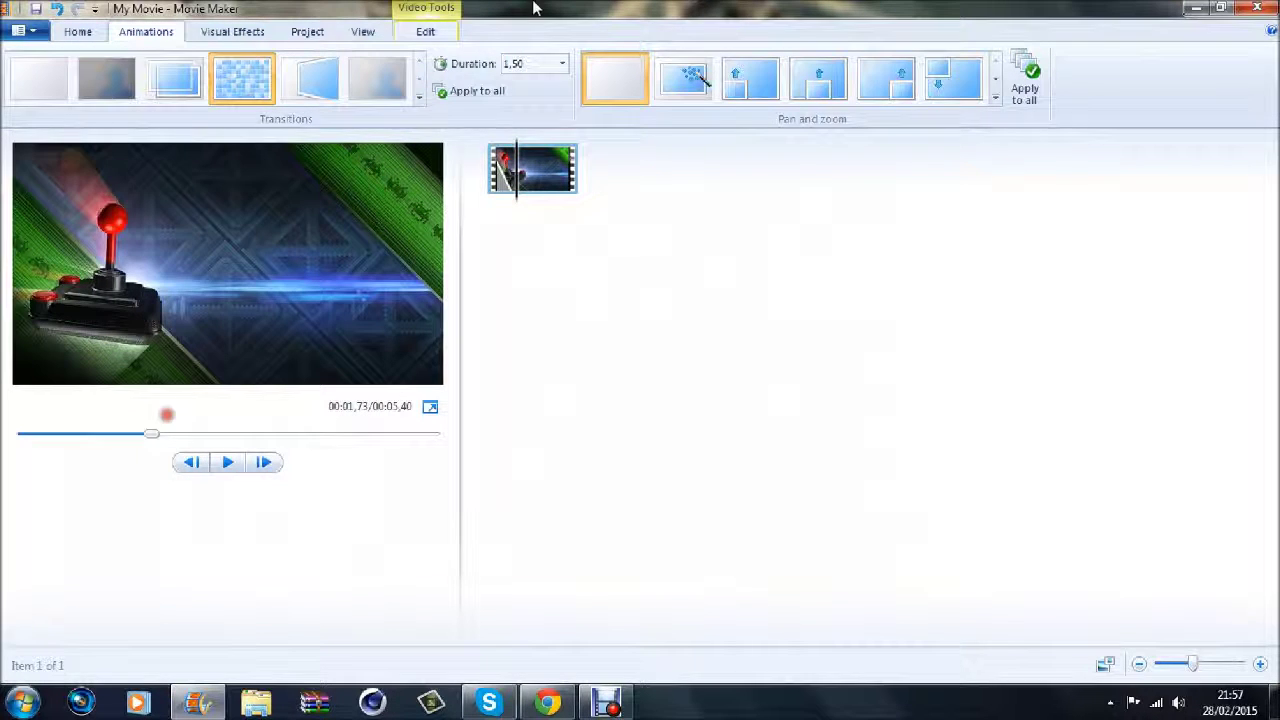
Step: Undo the Pixelate transition, apply Crossfade to the clip's start instead, and play it to check the effect
{"action": "key", "text": "ctrl+z"}
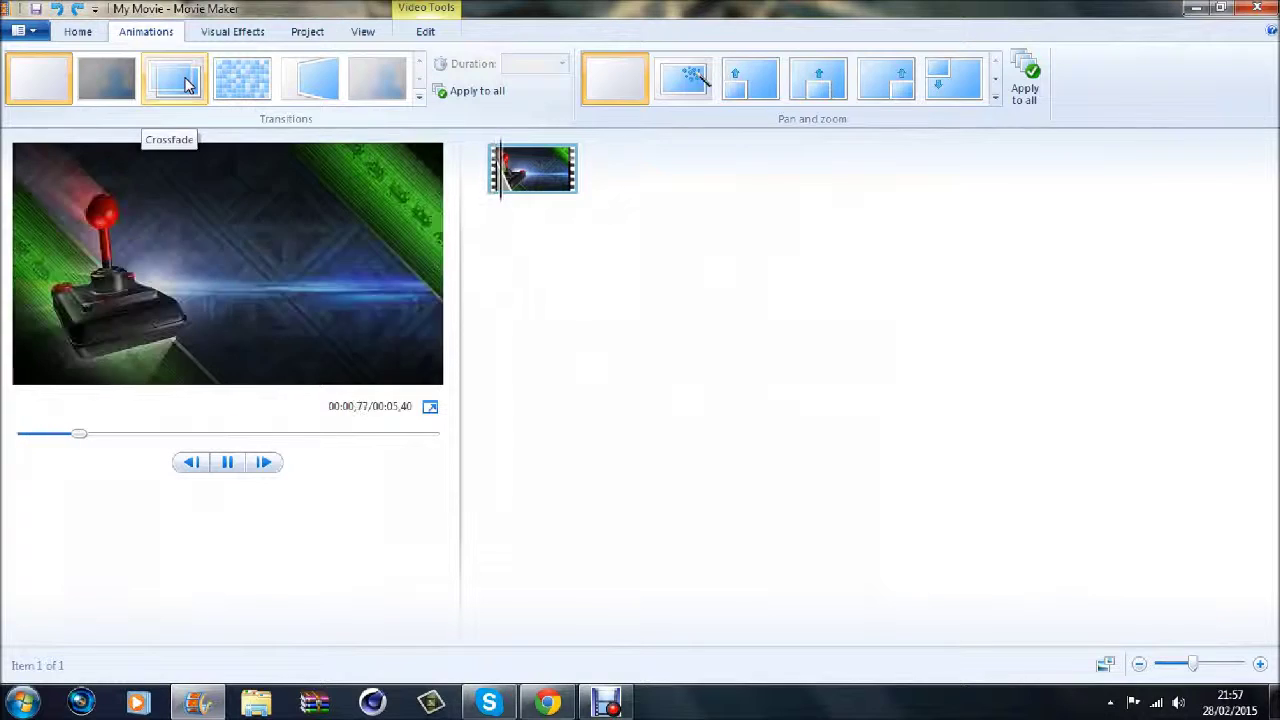
{"action": "left_click", "coordinate": [176, 80]}
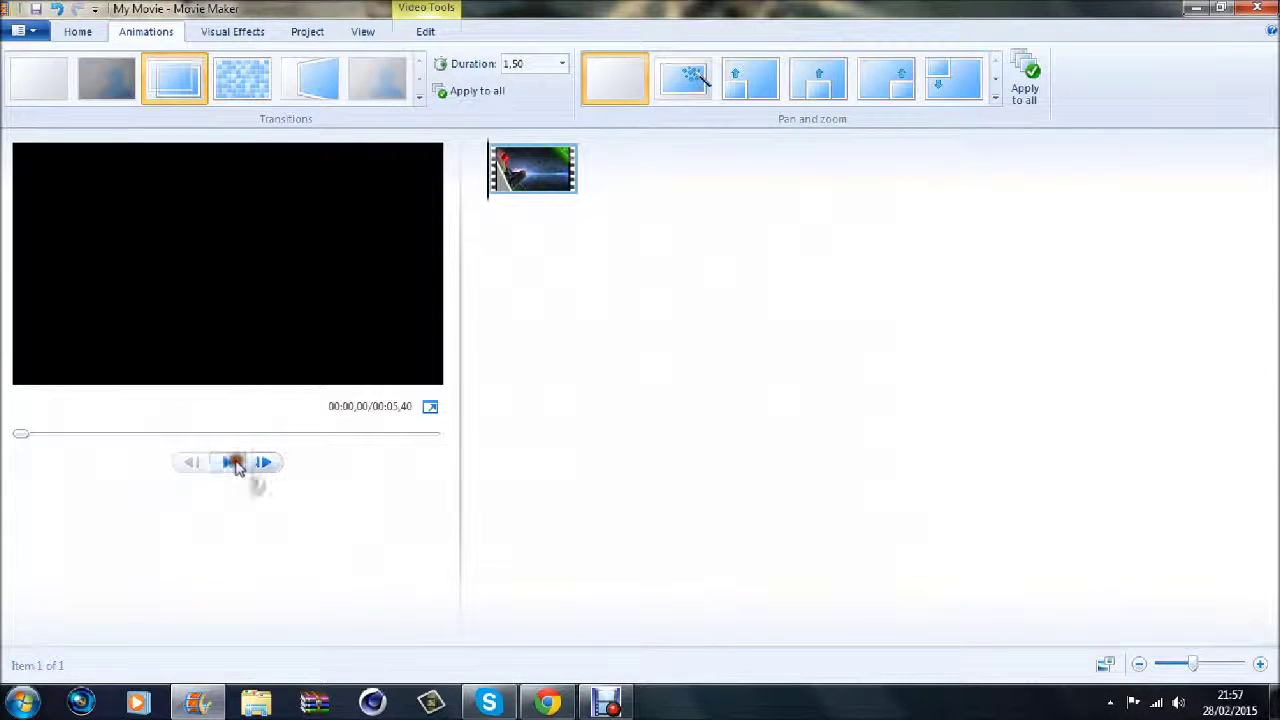
{"action": "left_click", "coordinate": [236, 463]}
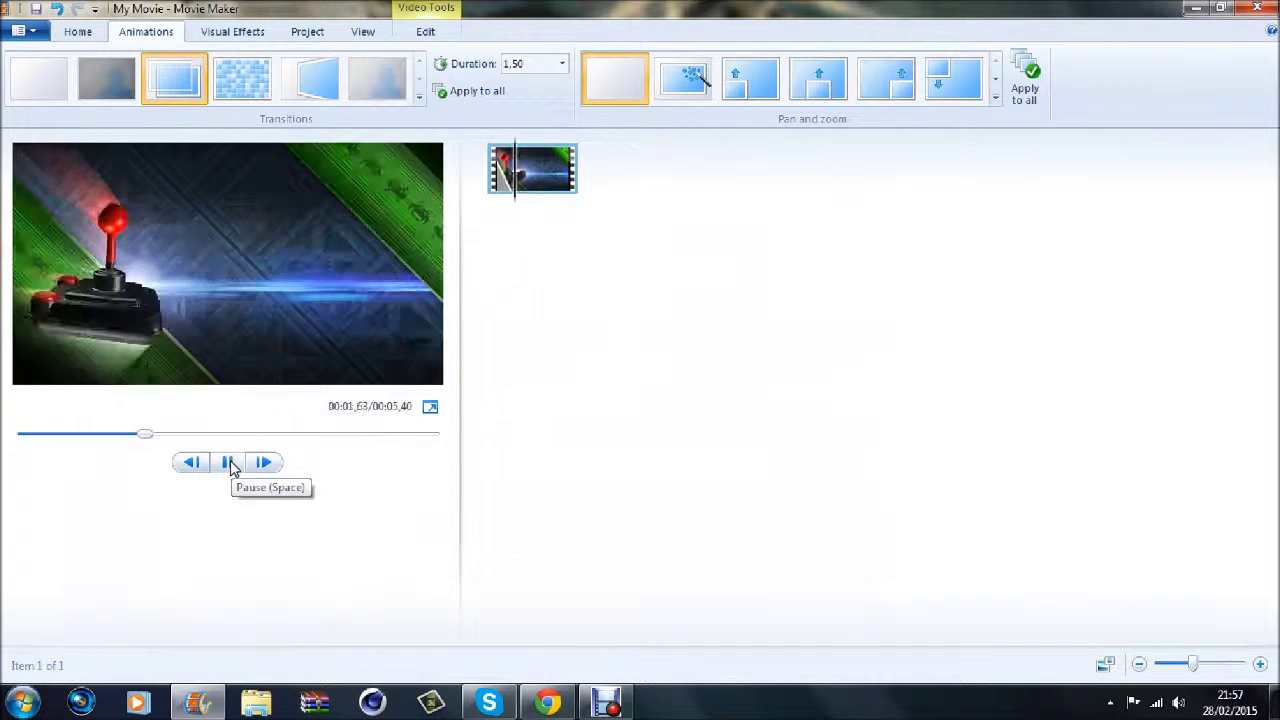
{"action": "left_click", "coordinate": [230, 463]}
{"action": "left_click_drag", "start_coordinate": [228, 430], "coordinate": [123, 453]}
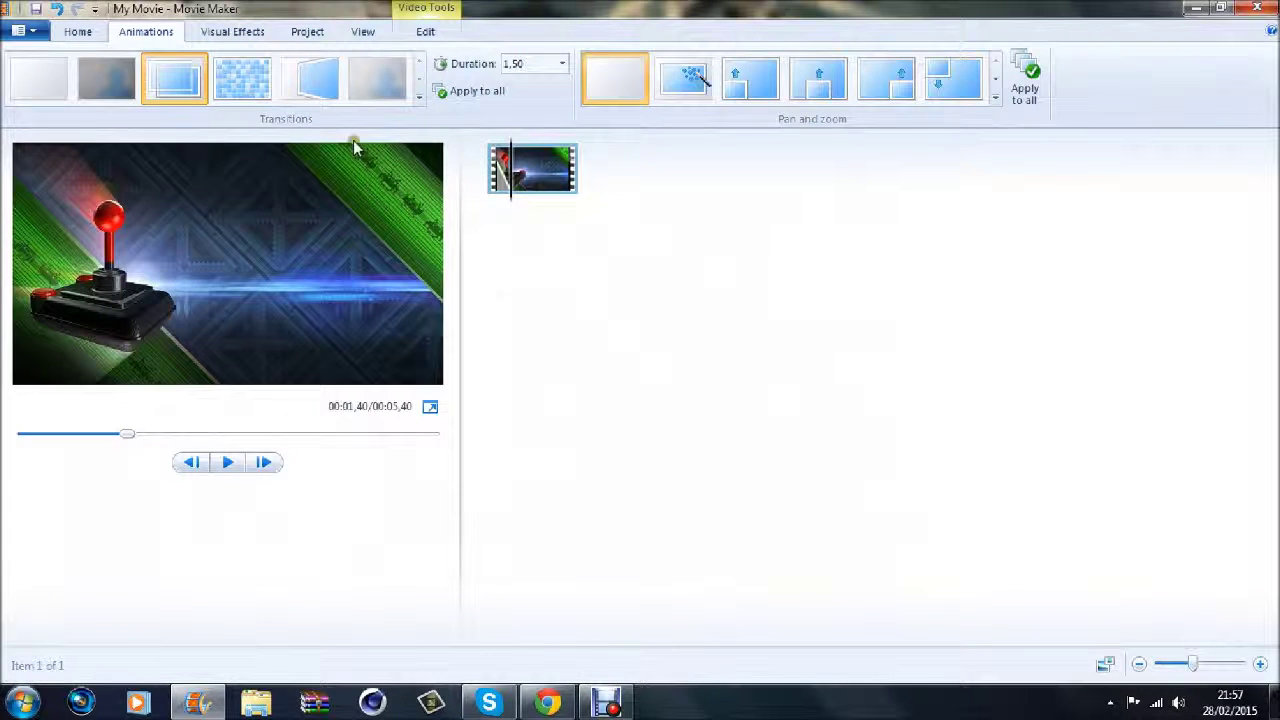
{"action": "left_click", "coordinate": [78, 31]}
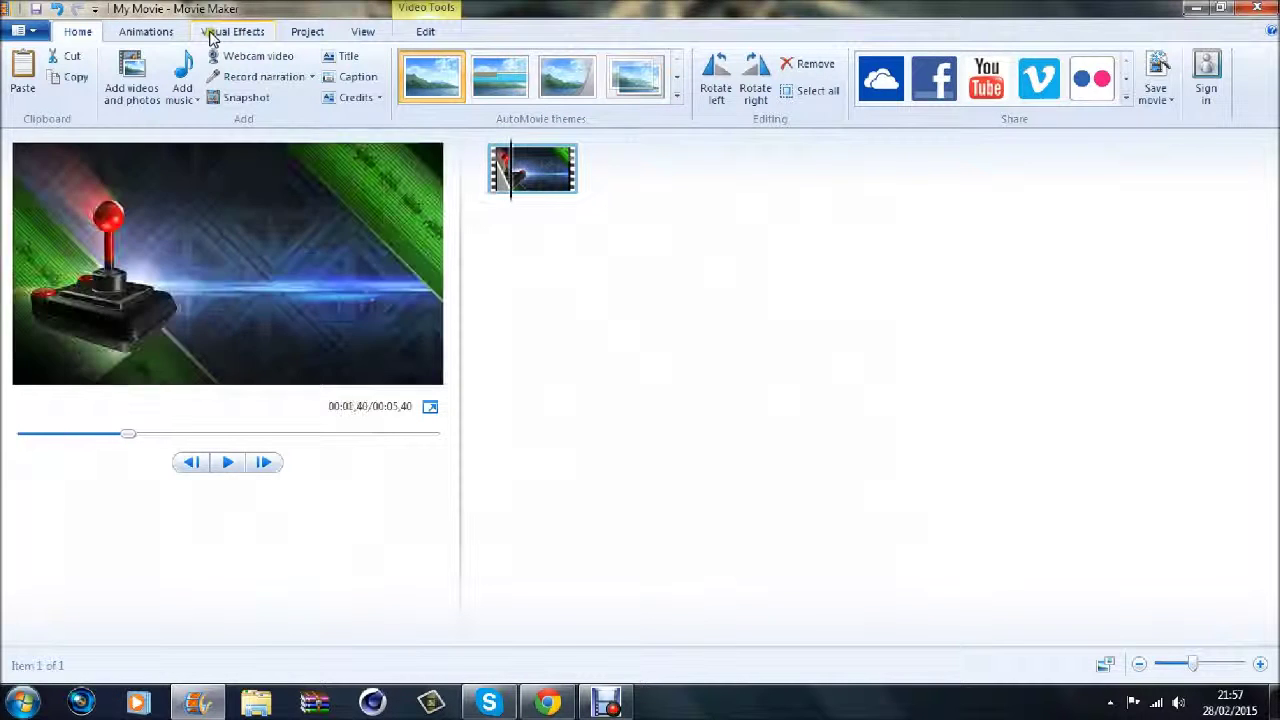
{"action": "left_click", "coordinate": [153, 32]}
{"action": "left_click", "coordinate": [220, 34]}
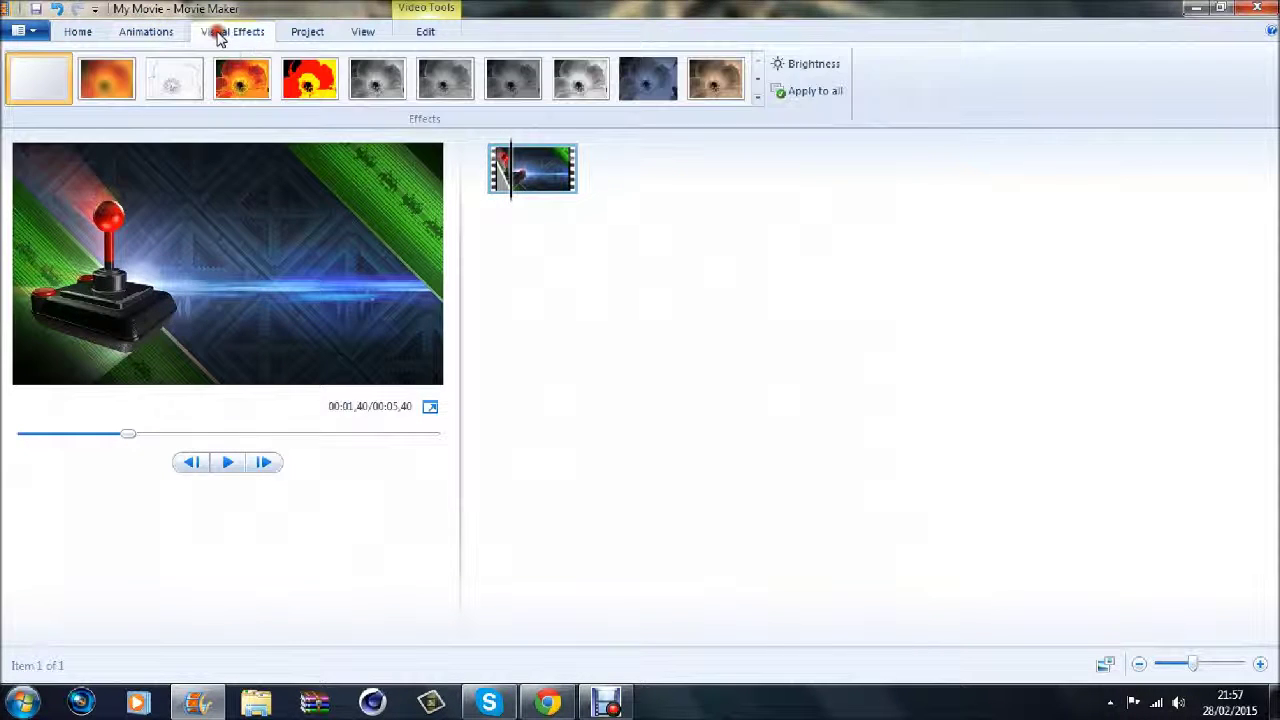
{"action": "left_click", "coordinate": [307, 32]}
Step: Add a title and move its text item from the black title clip onto the joystick clip, starting at 7.23 s
{"action": "left_click", "coordinate": [76, 31]}
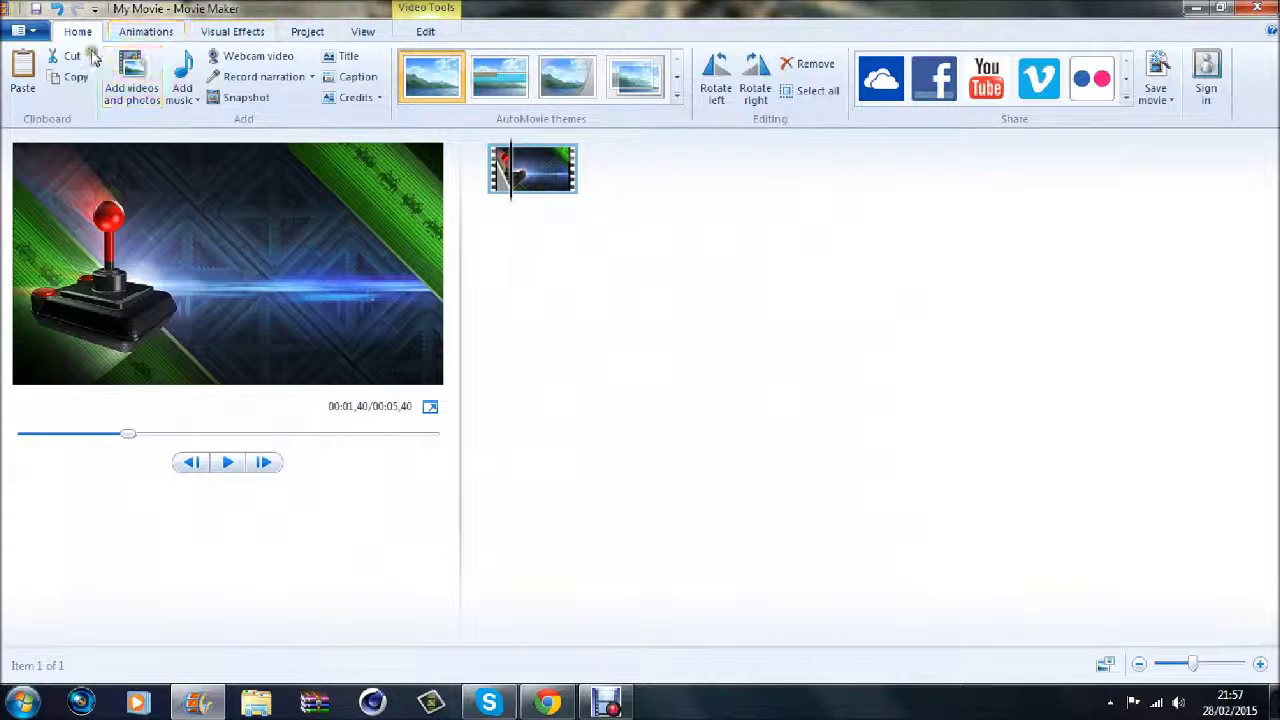
{"action": "left_click", "coordinate": [338, 58]}
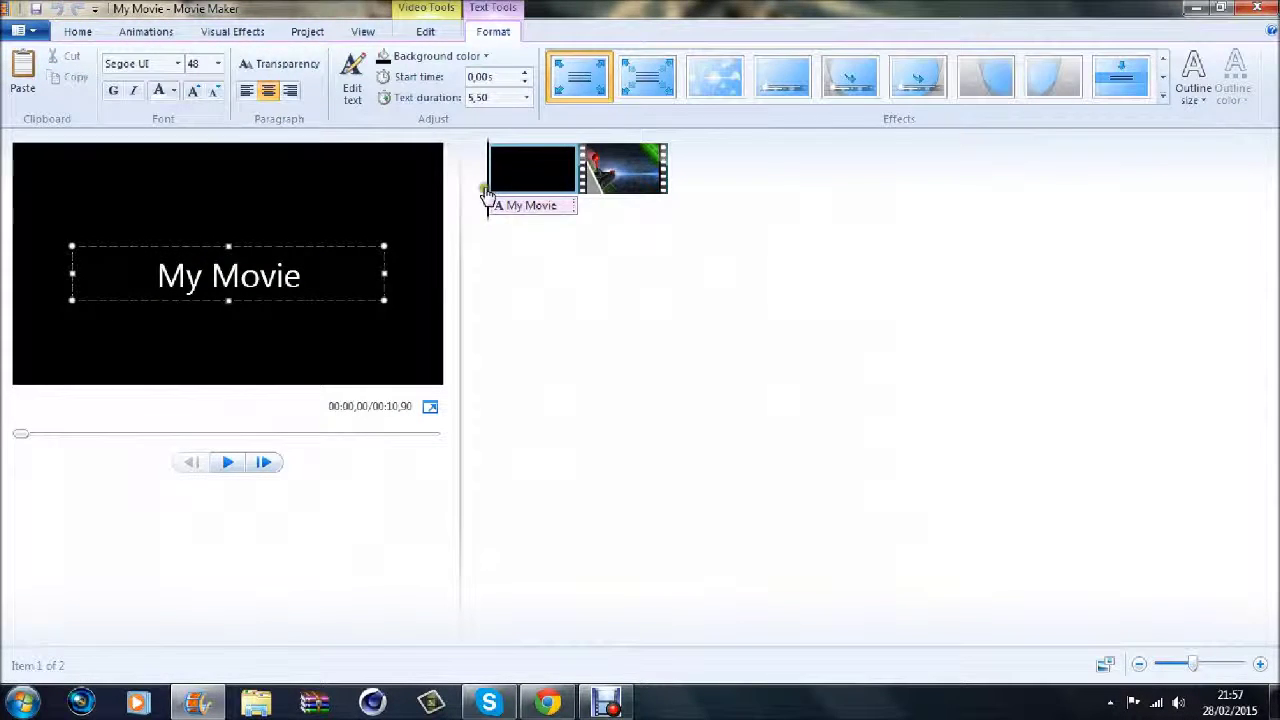
{"action": "left_click", "coordinate": [527, 207]}
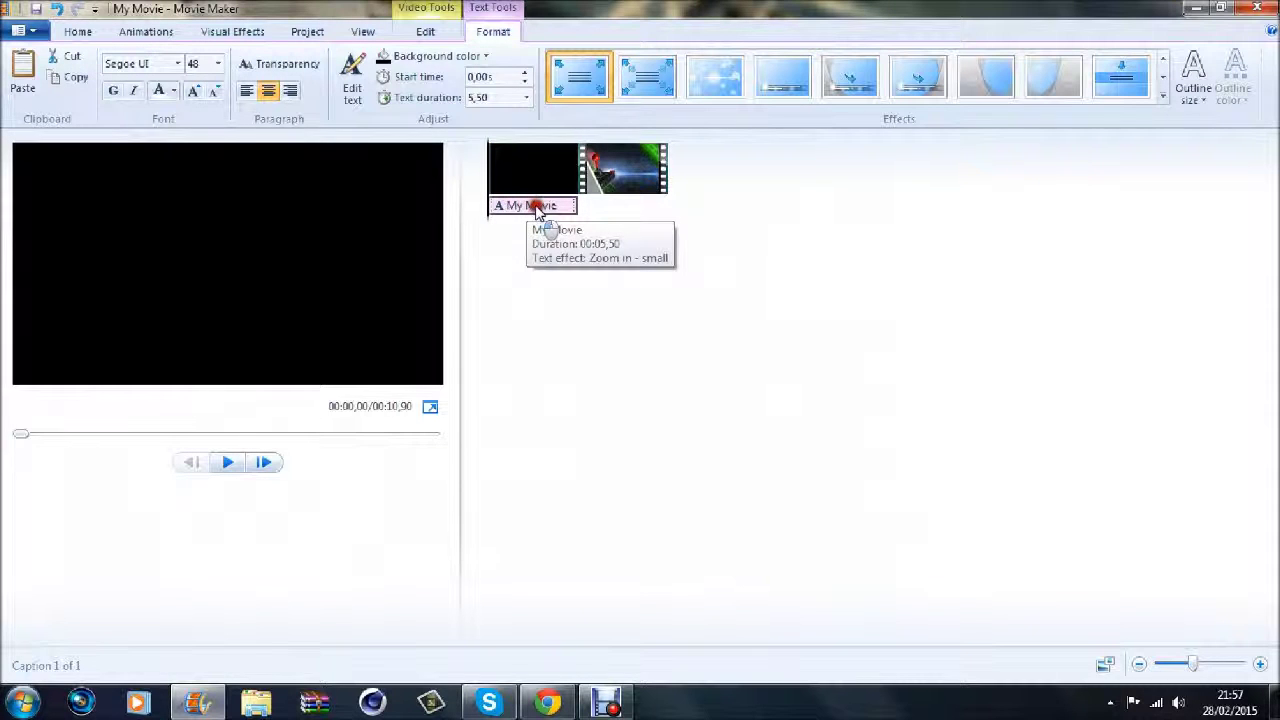
{"action": "left_click", "coordinate": [512, 208]}
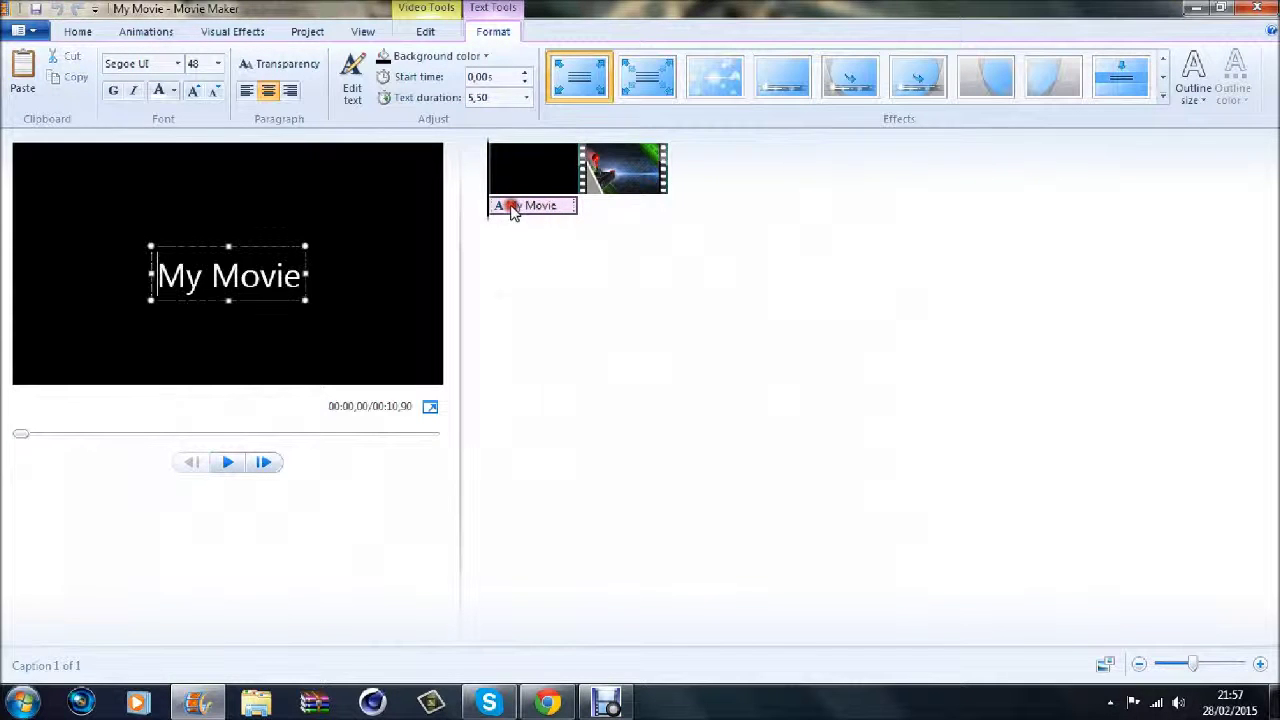
{"action": "left_click_drag", "start_coordinate": [514, 207], "coordinate": [594, 206]}
{"action": "left_click", "coordinate": [584, 206]}
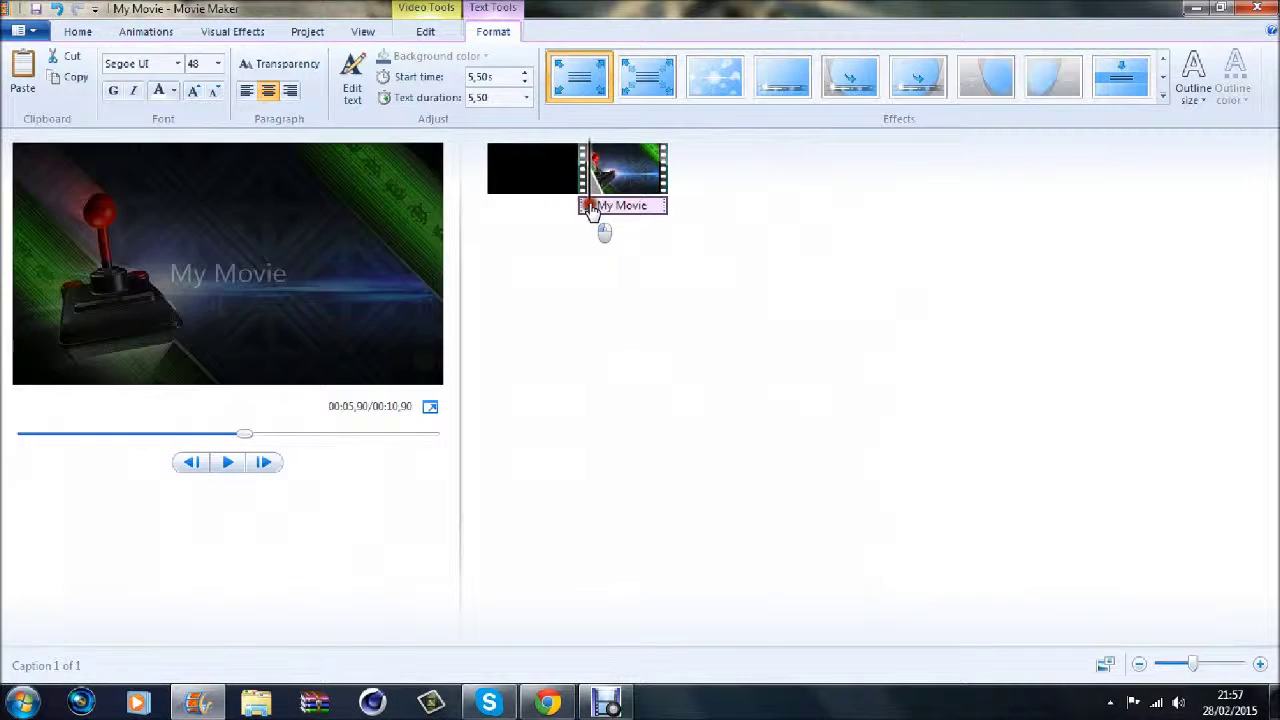
{"action": "left_click", "coordinate": [589, 207]}
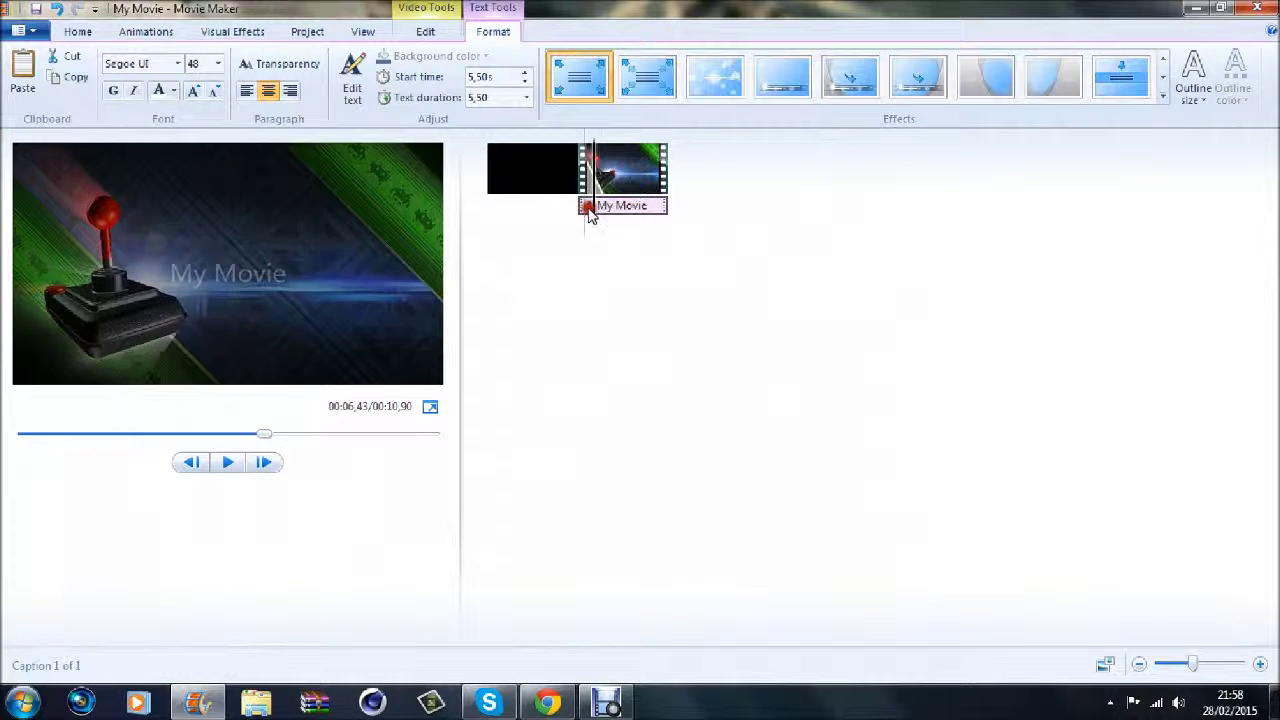
{"action": "left_click_drag", "start_coordinate": [589, 217], "coordinate": [580, 210]}
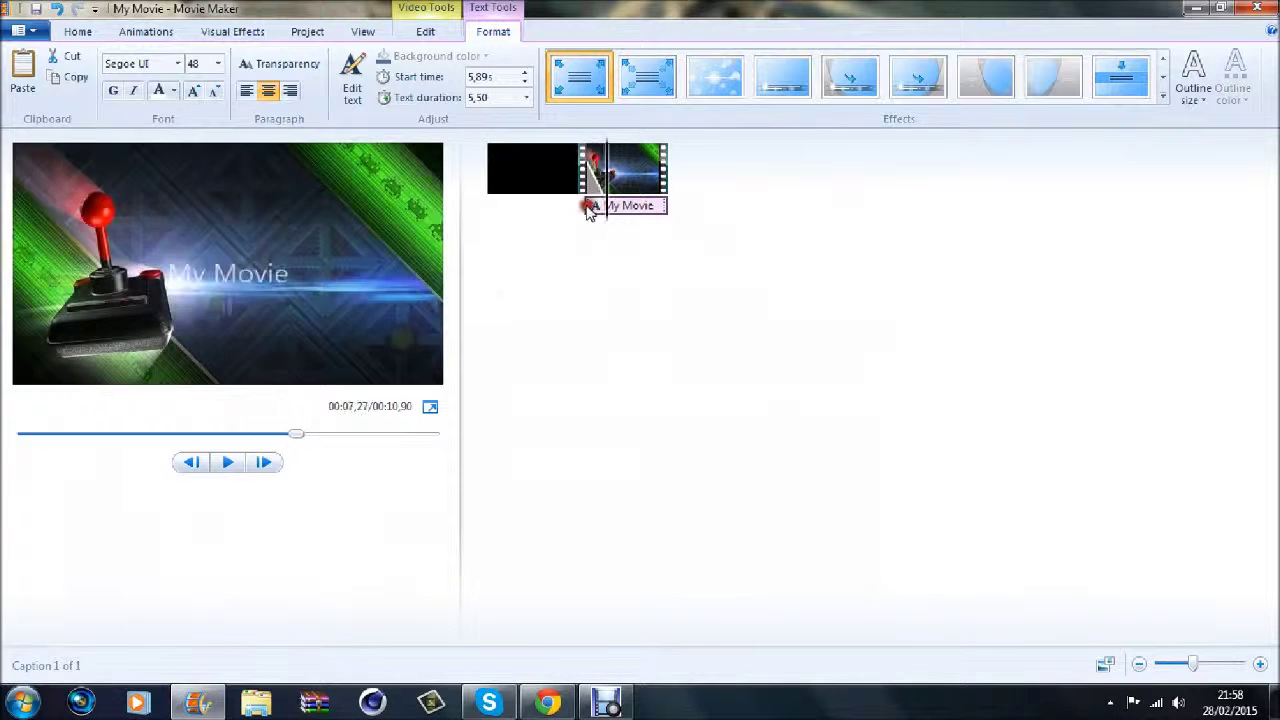
{"action": "left_click_drag", "start_coordinate": [585, 212], "coordinate": [612, 219]}
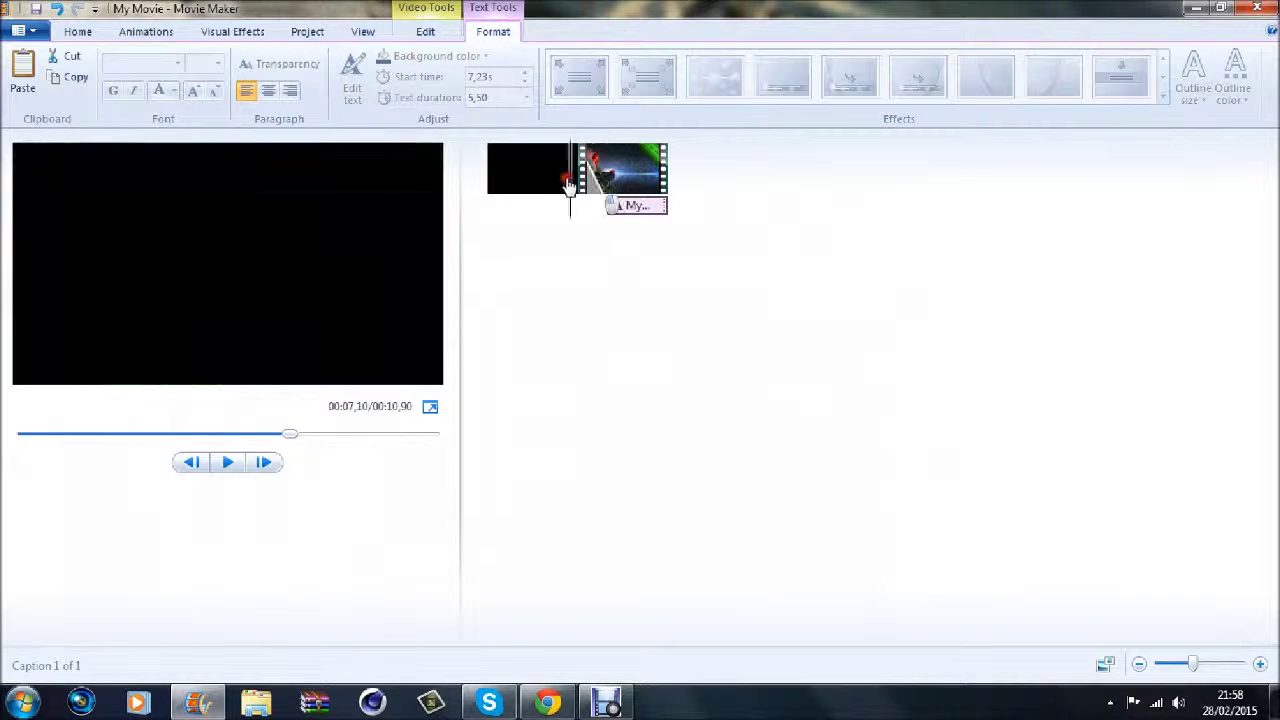
Step: Delete the black title clip and play the remaining clip with its text overlay
{"action": "left_click", "coordinate": [500, 178]}
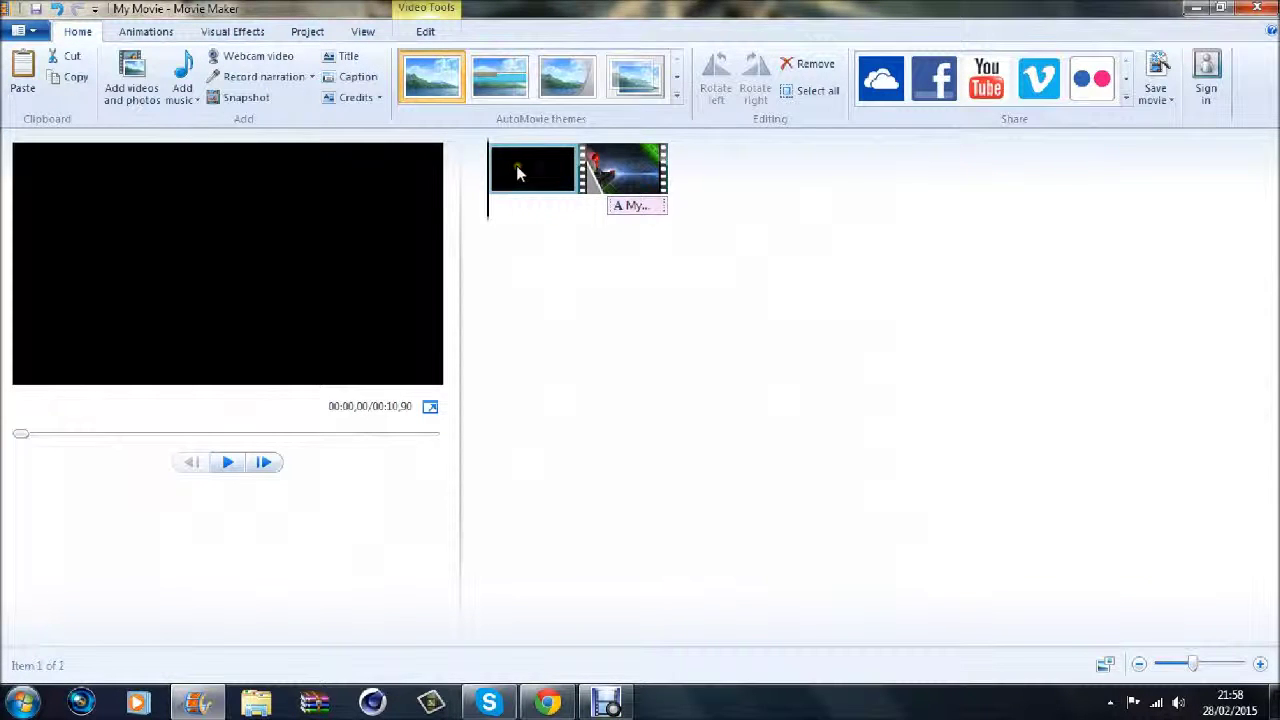
{"action": "key", "text": "Delete"}
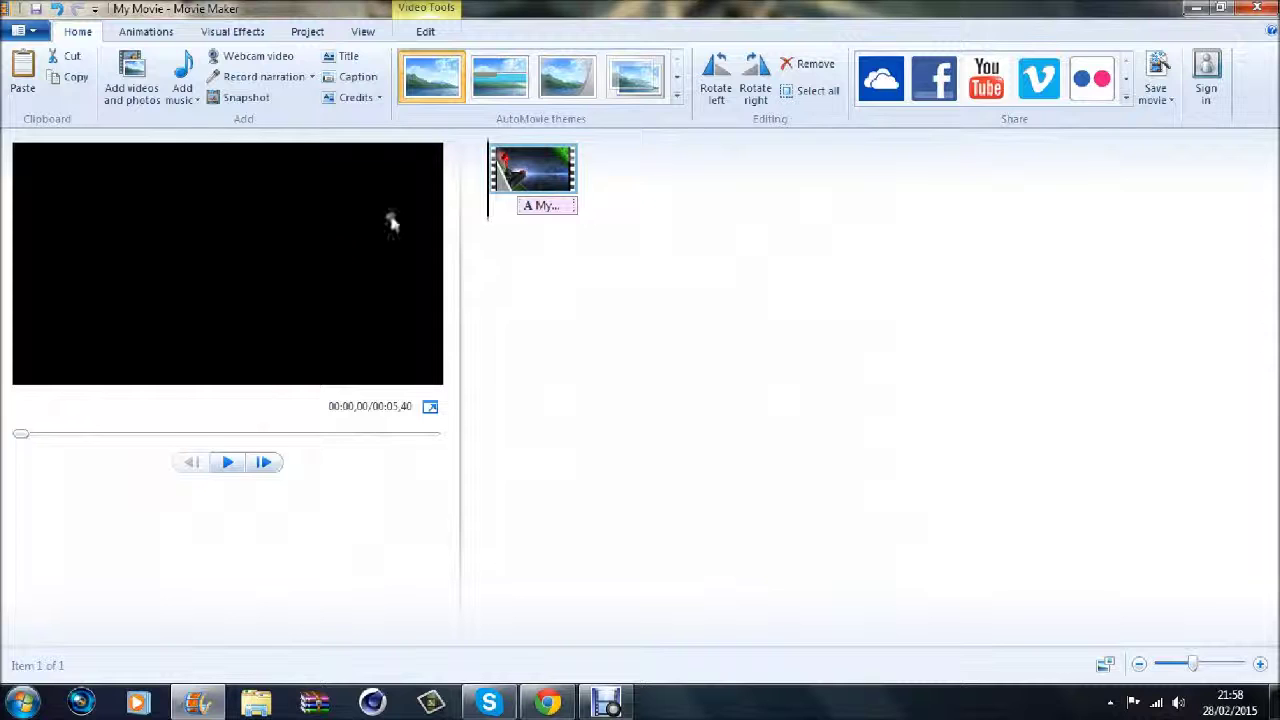
{"action": "left_click", "coordinate": [236, 466]}
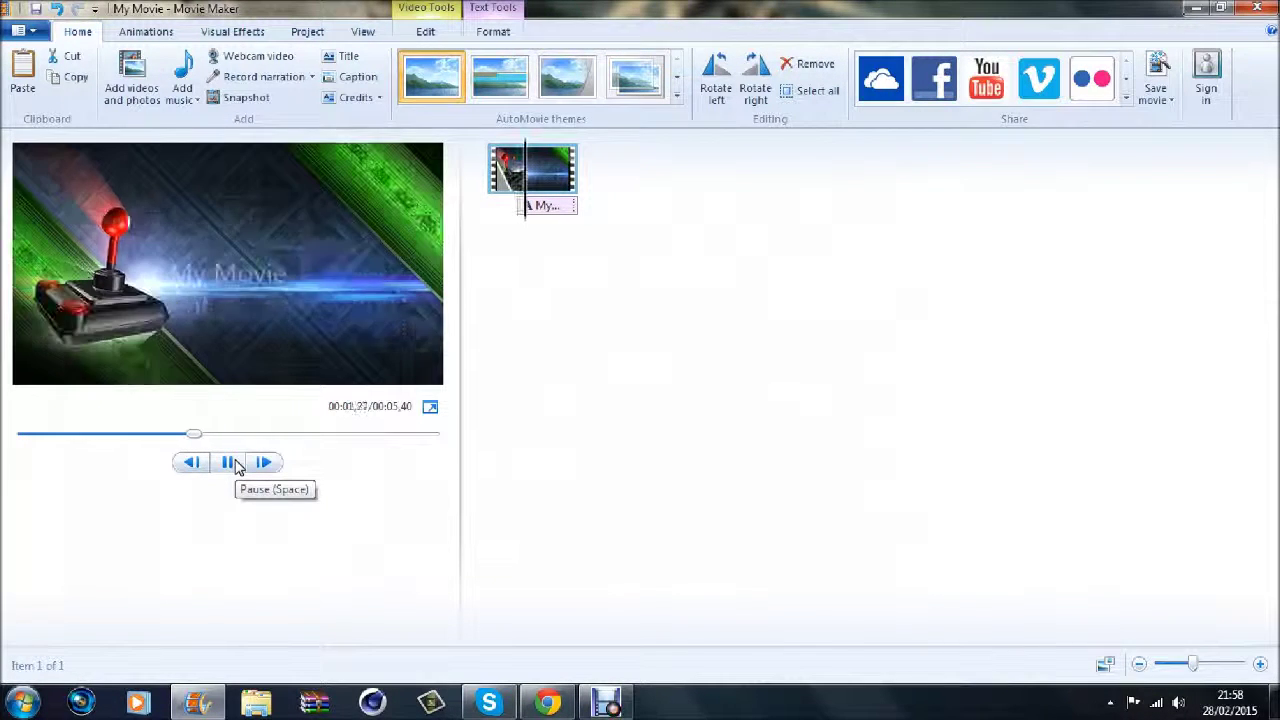
{"action": "left_click", "coordinate": [236, 466]}
Step: Replace the title text "My Movie" with "Froster"
{"action": "left_click", "coordinate": [530, 206]}
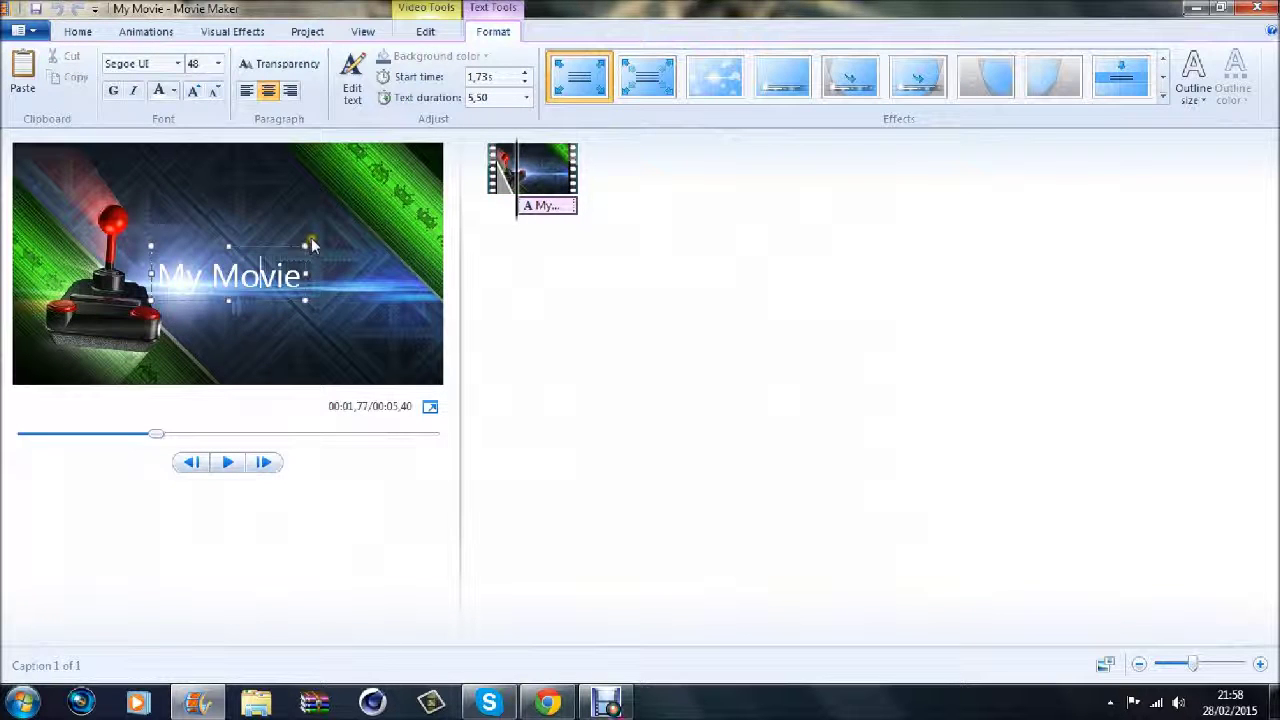
{"action": "left_click_drag", "start_coordinate": [306, 288], "coordinate": [169, 297]}
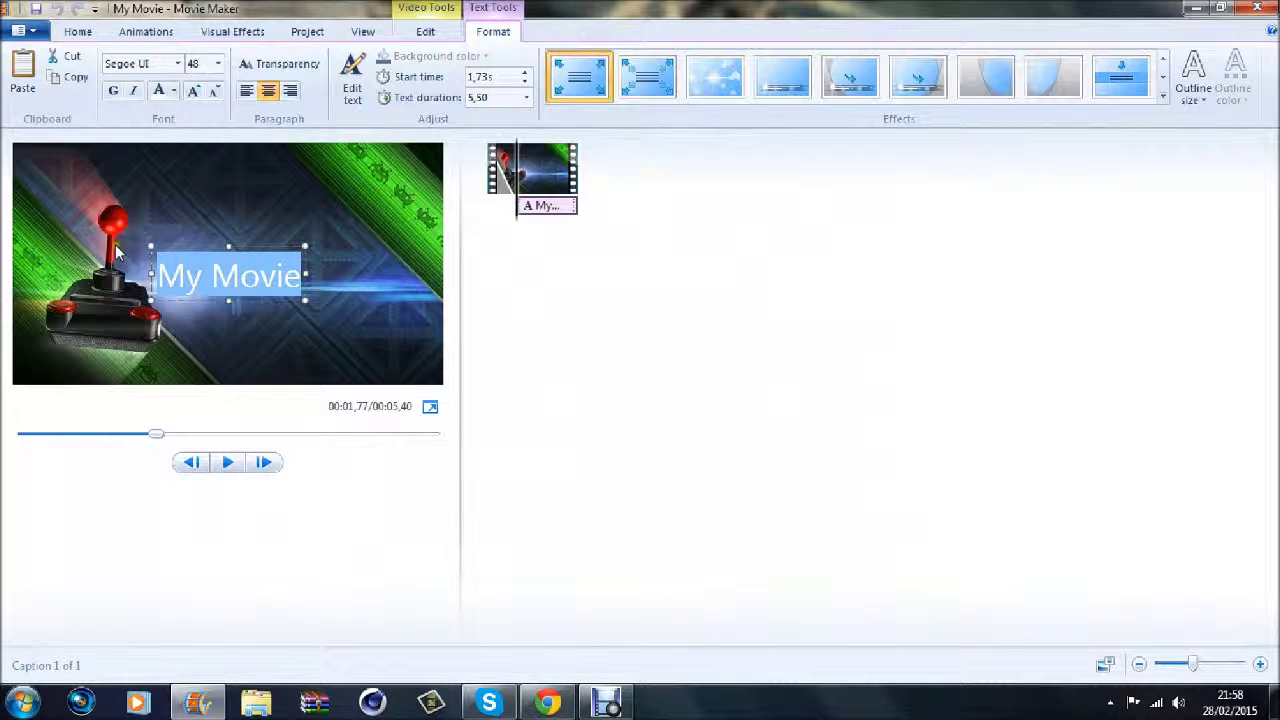
{"action": "type", "text": "Froster"}
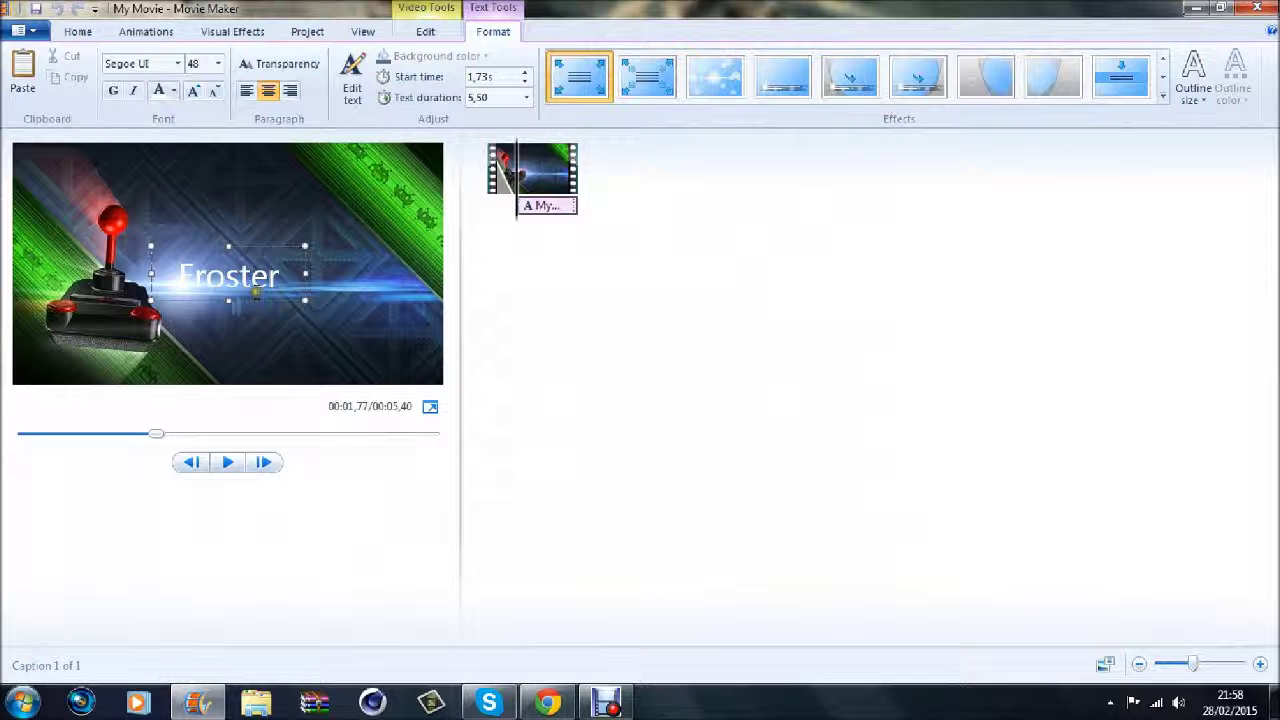
Step: Try the Designer Block font on the Froster title
{"action": "left_click_drag", "start_coordinate": [270, 284], "coordinate": [190, 274]}
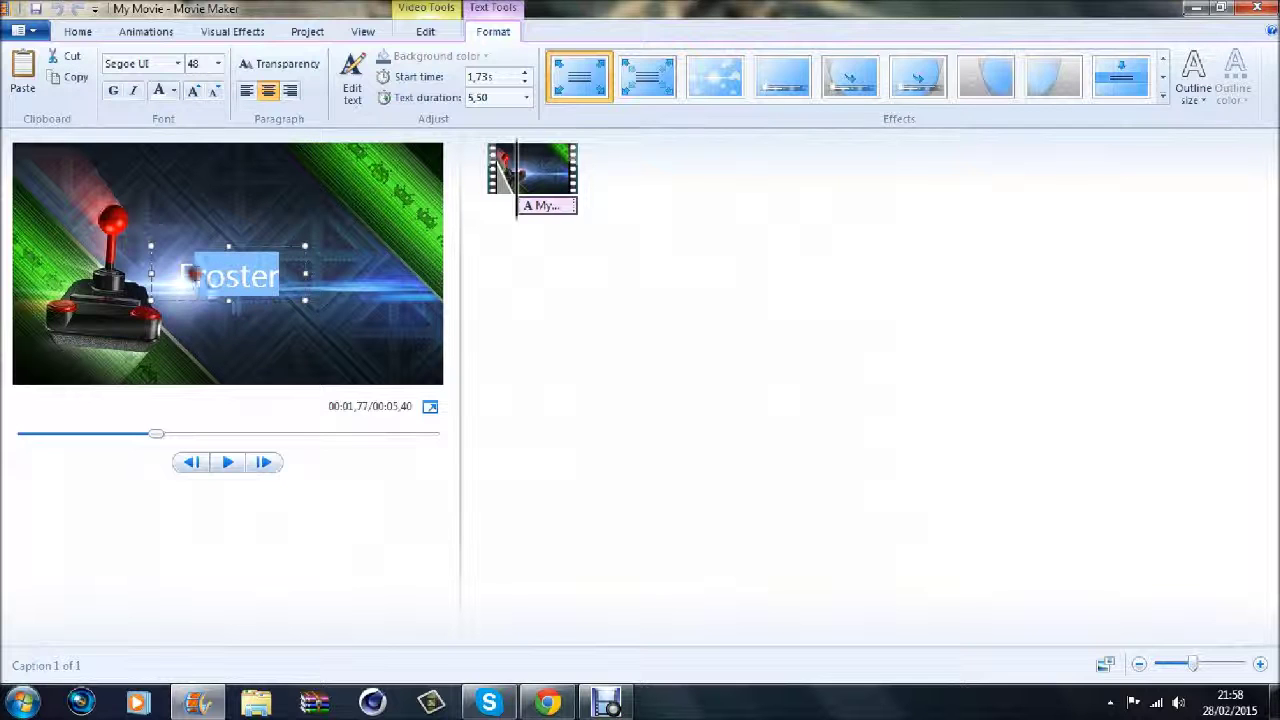
{"action": "left_click", "coordinate": [177, 63]}
{"action": "left_click_drag", "start_coordinate": [274, 421], "coordinate": [267, 252]}
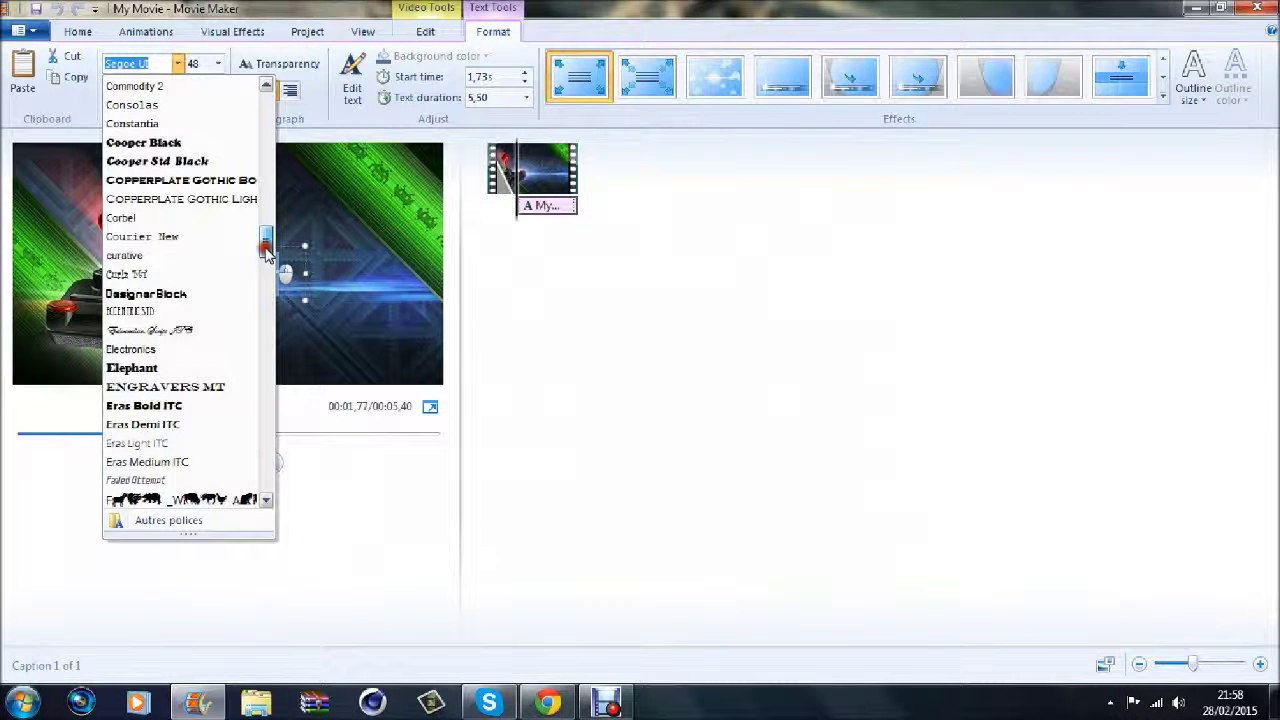
{"action": "left_click", "coordinate": [246, 293]}
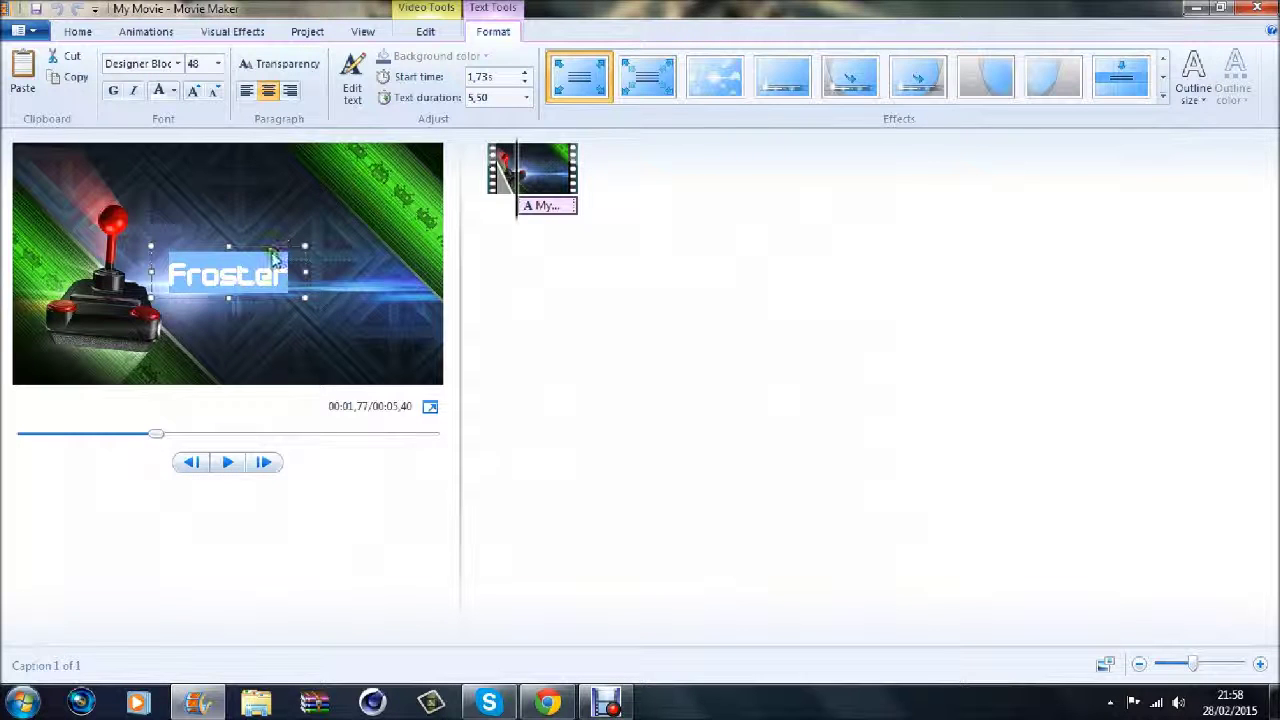
Step: Widen the title's text box to span from the joystick to the frame's right edge, placing it just above the light streak
{"action": "left_click_drag", "start_coordinate": [276, 248], "coordinate": [441, 252]}
{"action": "left_click_drag", "start_coordinate": [204, 246], "coordinate": [141, 250]}
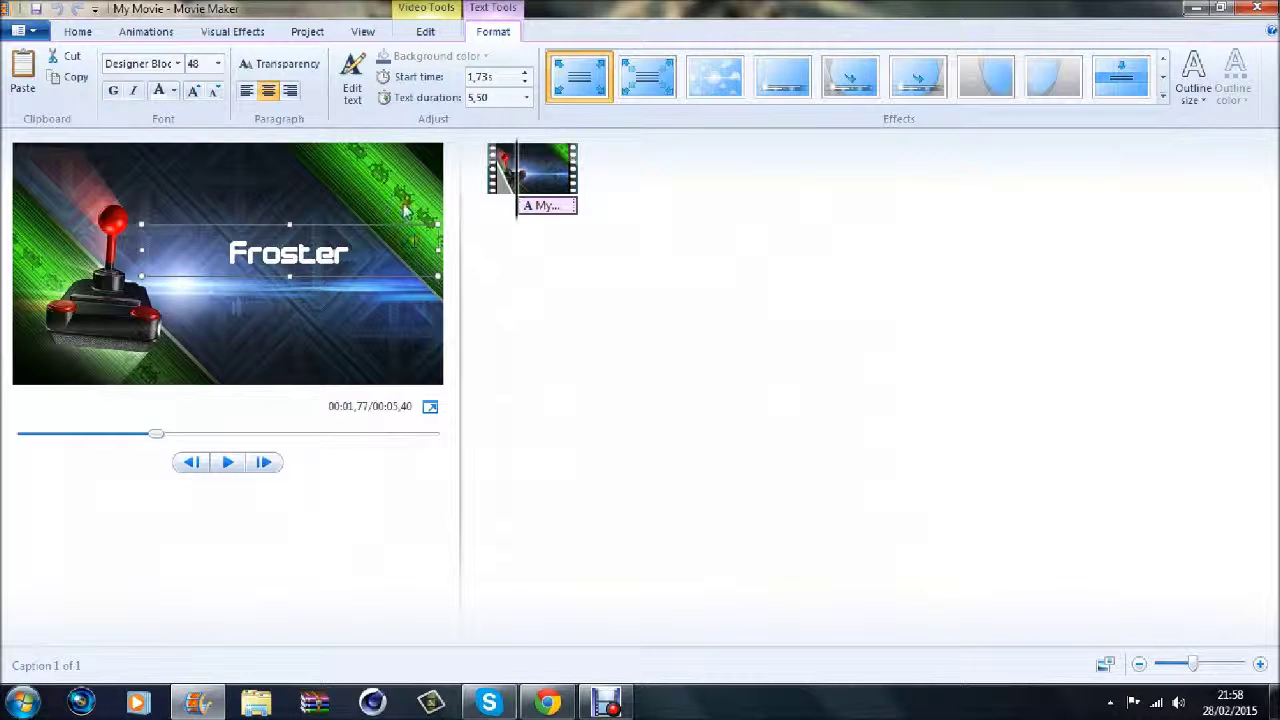
{"action": "left_click_drag", "start_coordinate": [399, 219], "coordinate": [400, 230]}
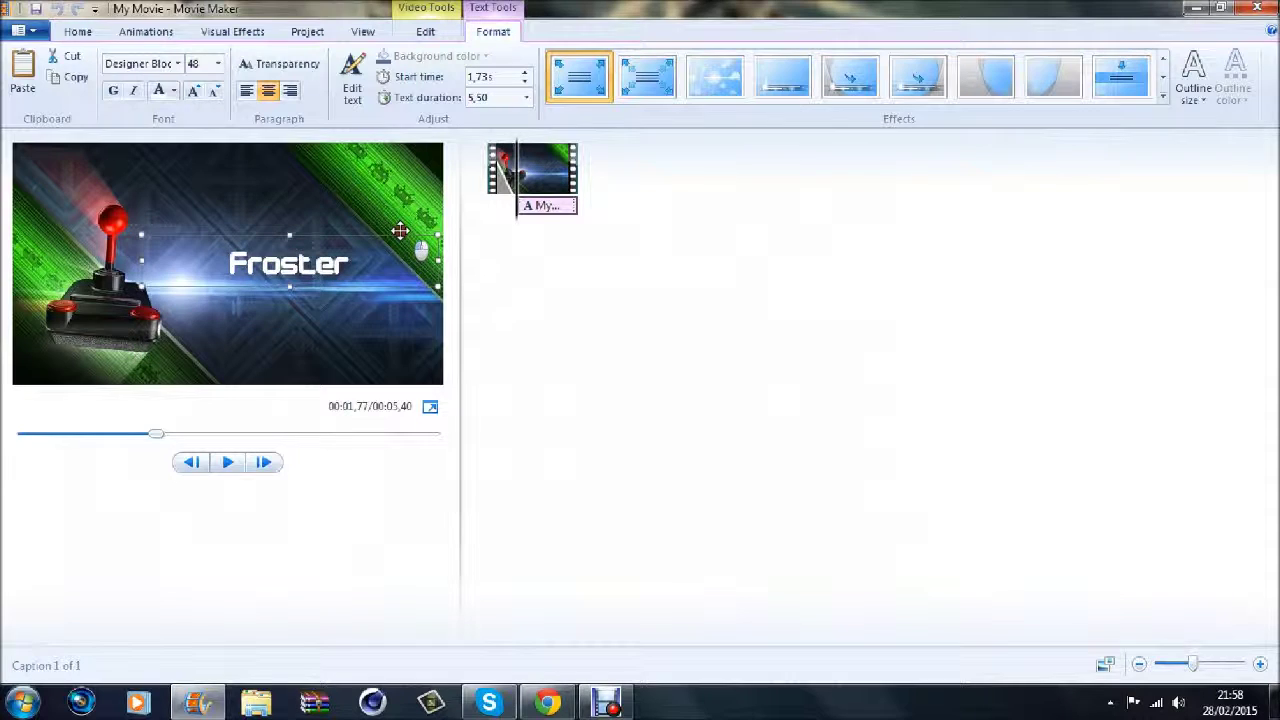
Step: Try the Charlemagne Std and Budmo Jiggler fonts on the Froster title
{"action": "left_click", "coordinate": [177, 63]}
{"action": "scroll", "coordinate": [187, 198], "scroll_direction": "down", "scroll_amount": 2}
{"action": "scroll", "coordinate": [187, 198], "scroll_direction": "up", "scroll_amount": 2}
{"action": "left_click", "coordinate": [190, 179]}
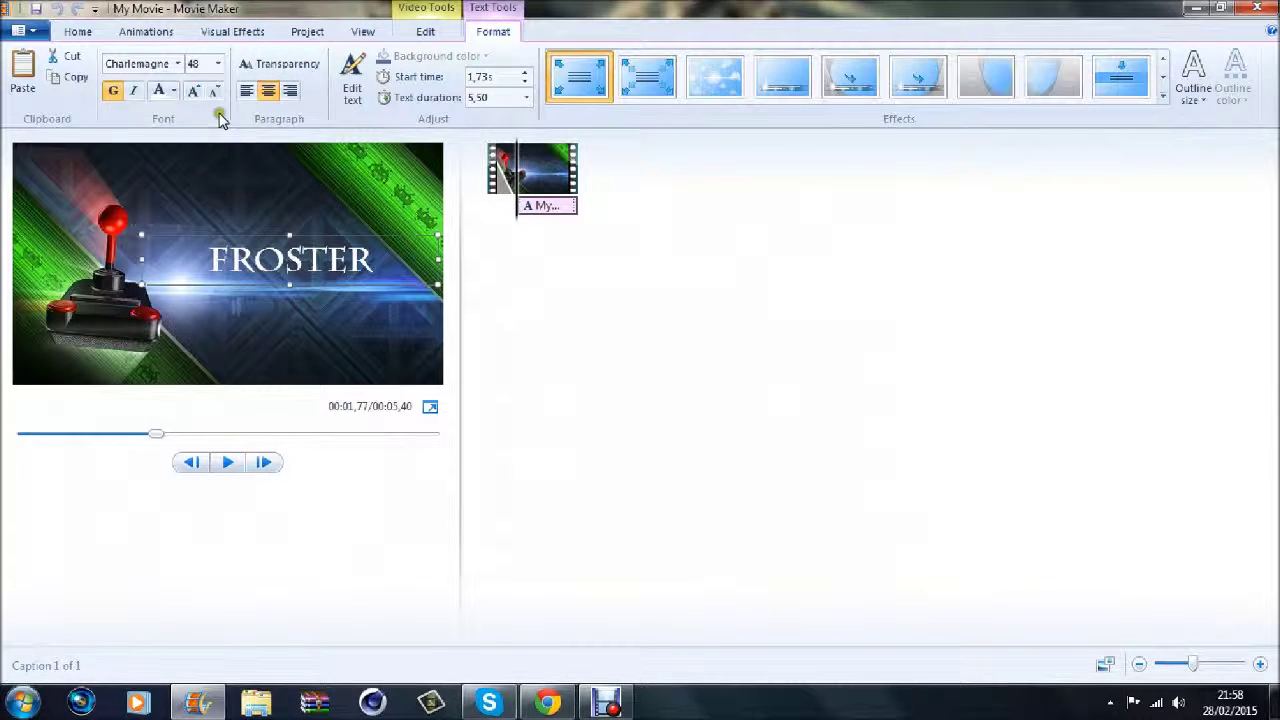
{"action": "left_click", "coordinate": [180, 63]}
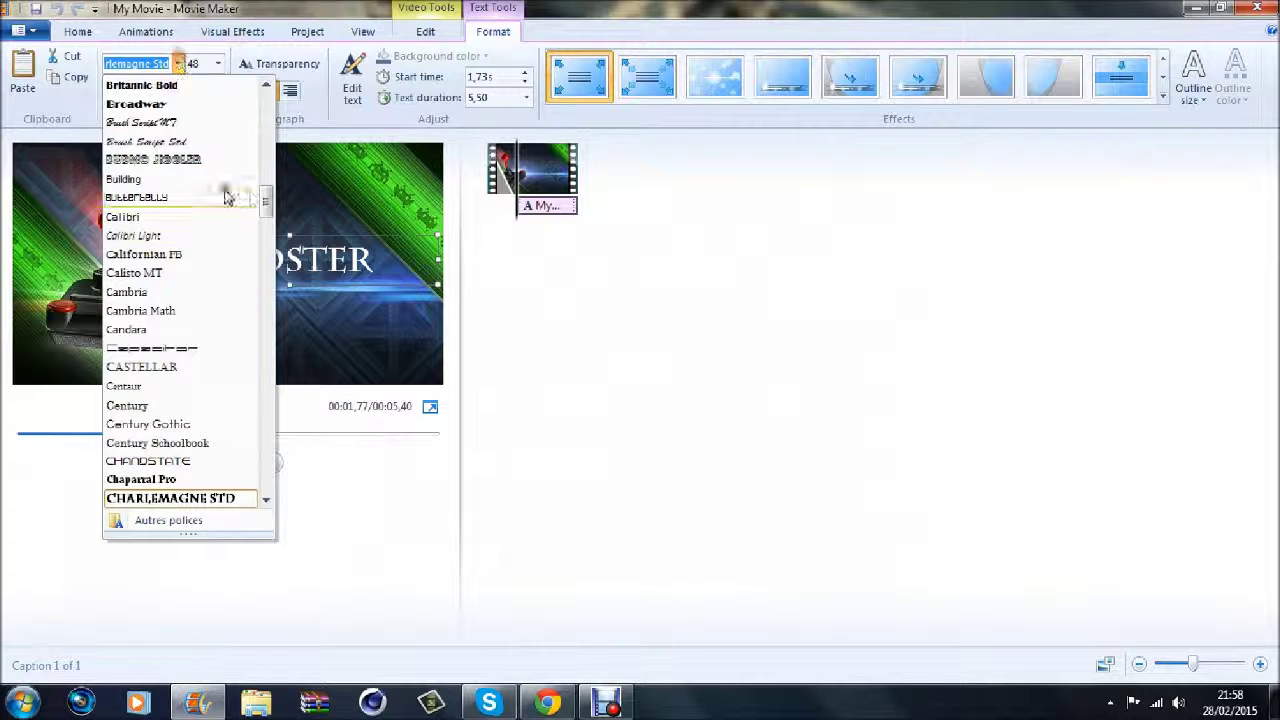
{"action": "left_click", "coordinate": [183, 158]}
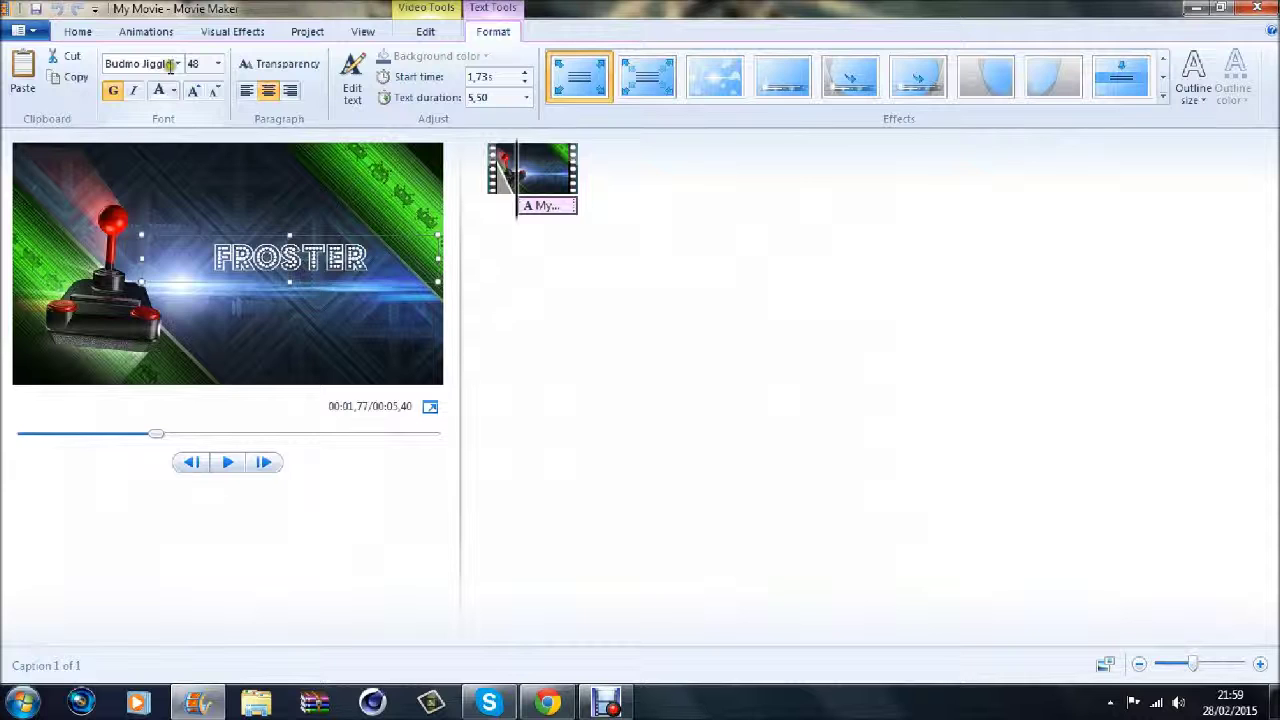
Step: Set the title's font to Biting My Nails and nudge its text box slightly down towards the light streak
{"action": "left_click", "coordinate": [180, 63]}
{"action": "left_click", "coordinate": [268, 177]}
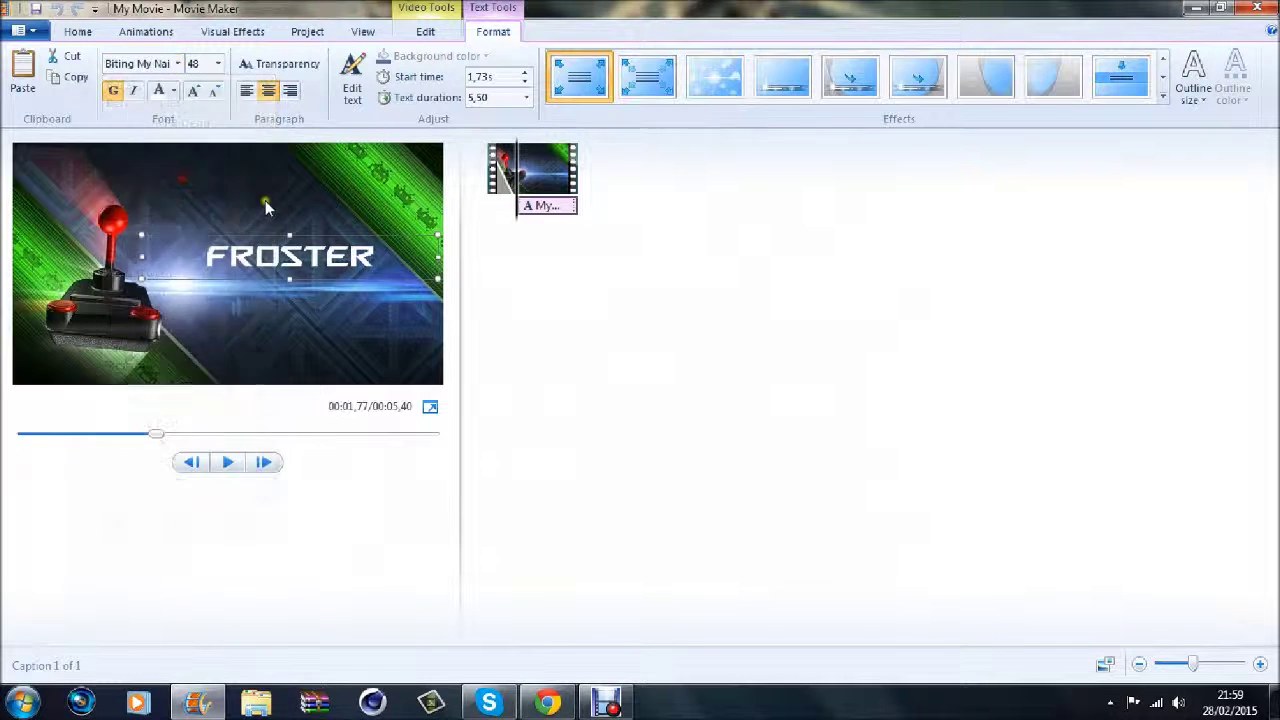
{"action": "left_click_drag", "start_coordinate": [280, 231], "coordinate": [283, 239]}
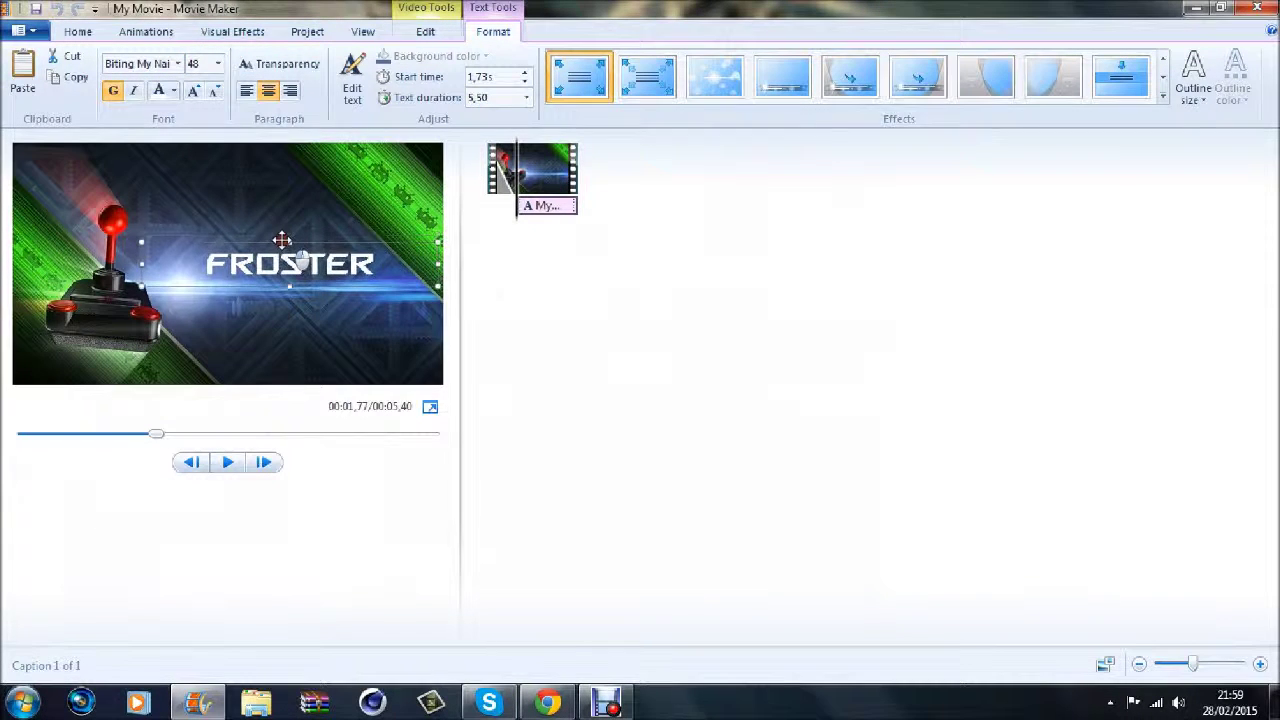
Step: Change the Froster title's text colour to dark grey
{"action": "left_click", "coordinate": [171, 95]}
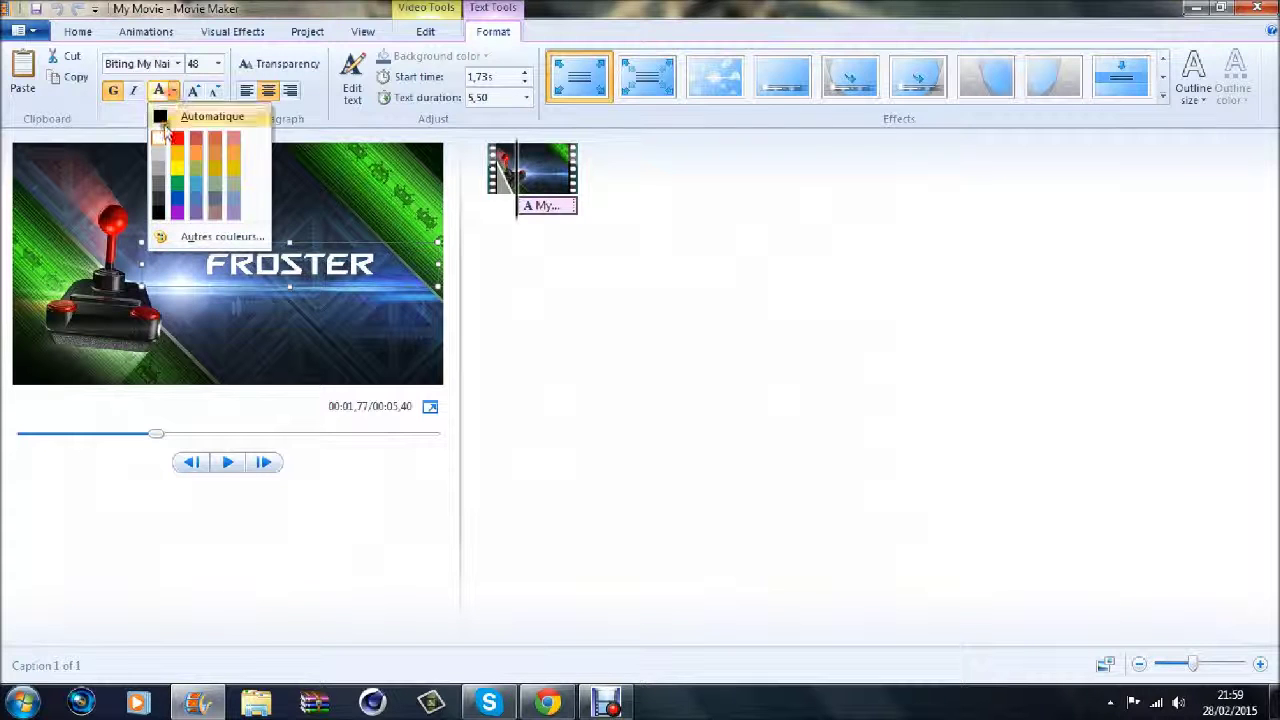
{"action": "left_click", "coordinate": [161, 202]}
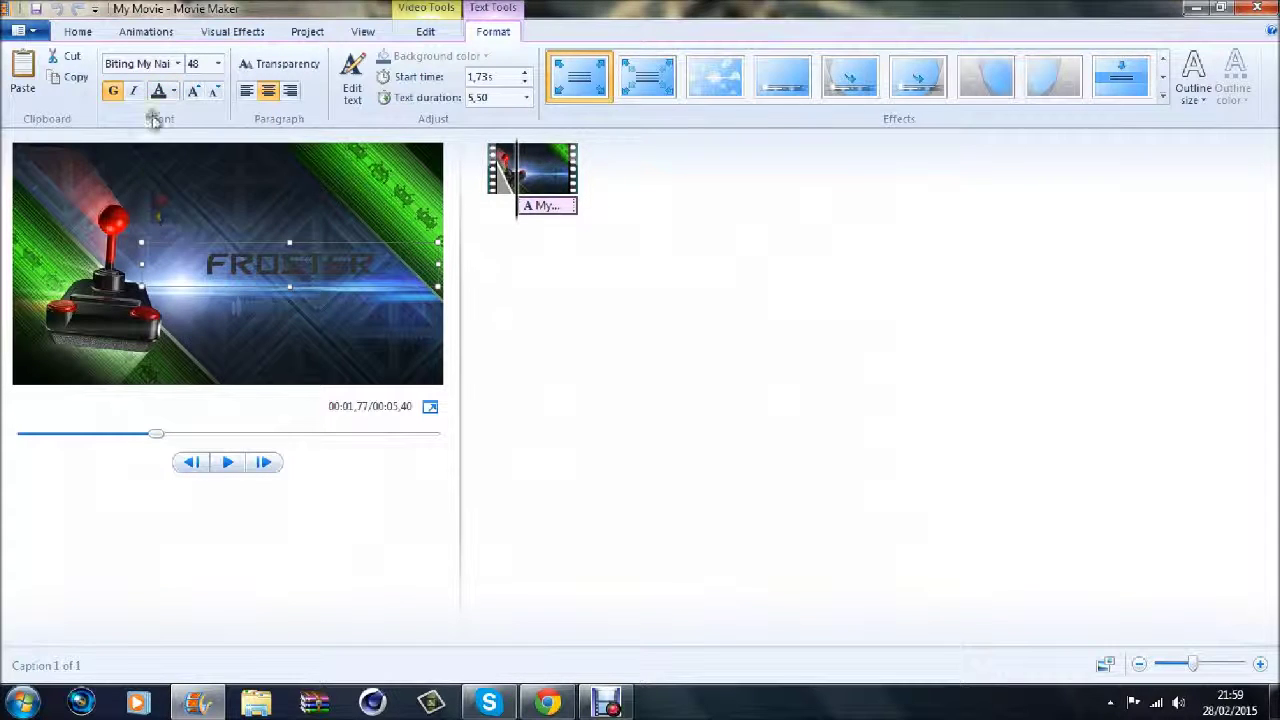
Step: Try black as the Froster title's text colour and change it to light grey
{"action": "left_click", "coordinate": [176, 92]}
{"action": "left_click", "coordinate": [157, 207]}
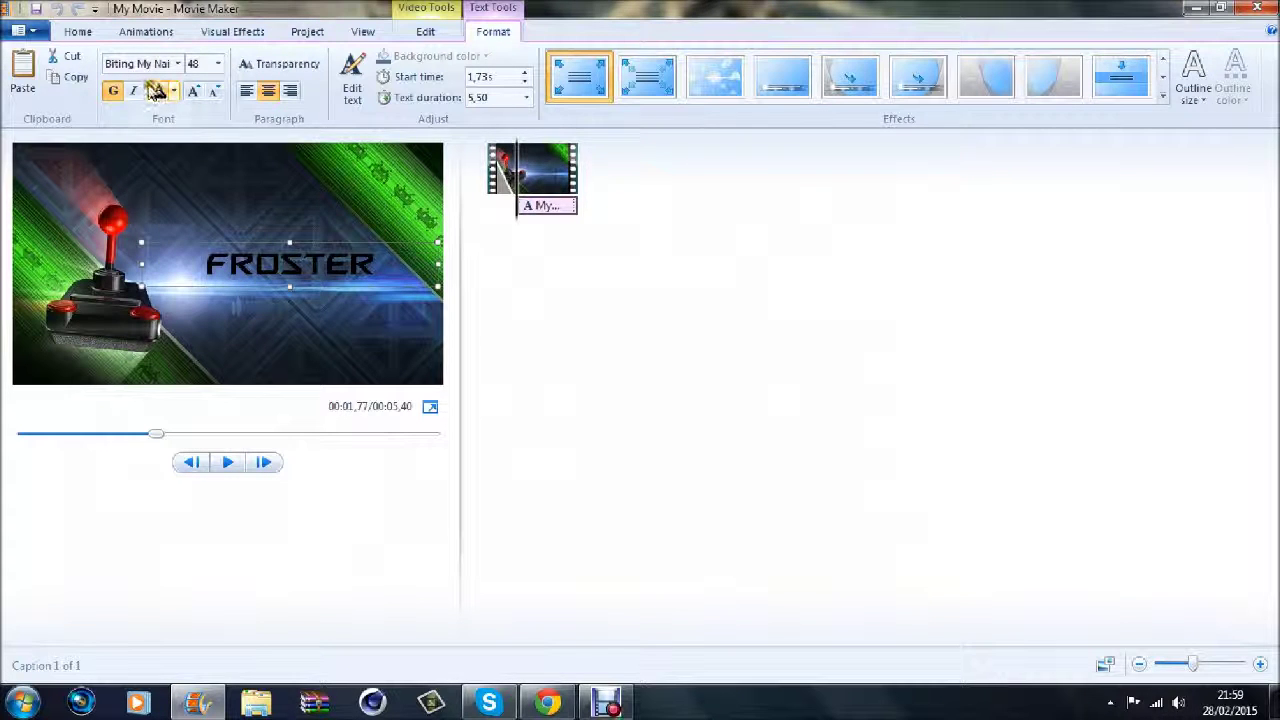
{"action": "left_click", "coordinate": [174, 92]}
{"action": "left_click", "coordinate": [156, 159]}
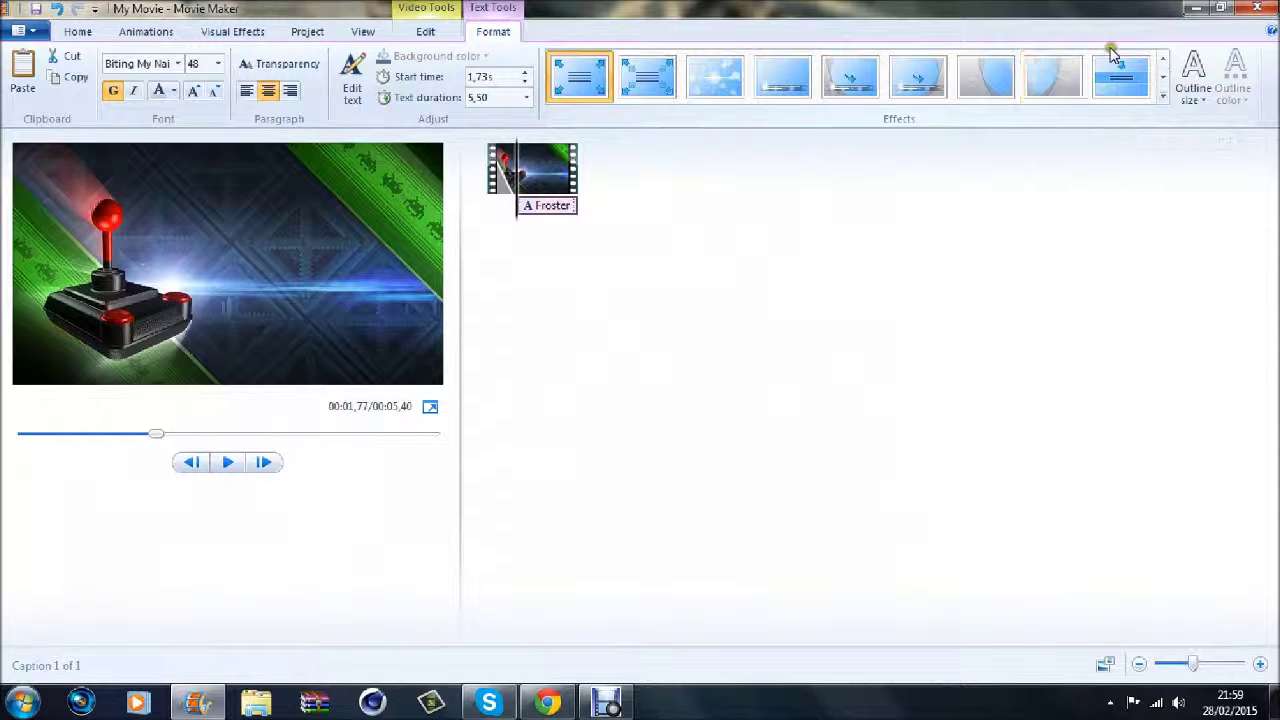
Step: Apply the spin-in Emphasis effect to the Froster title and preview the animation
{"action": "left_click", "coordinate": [1193, 88]}
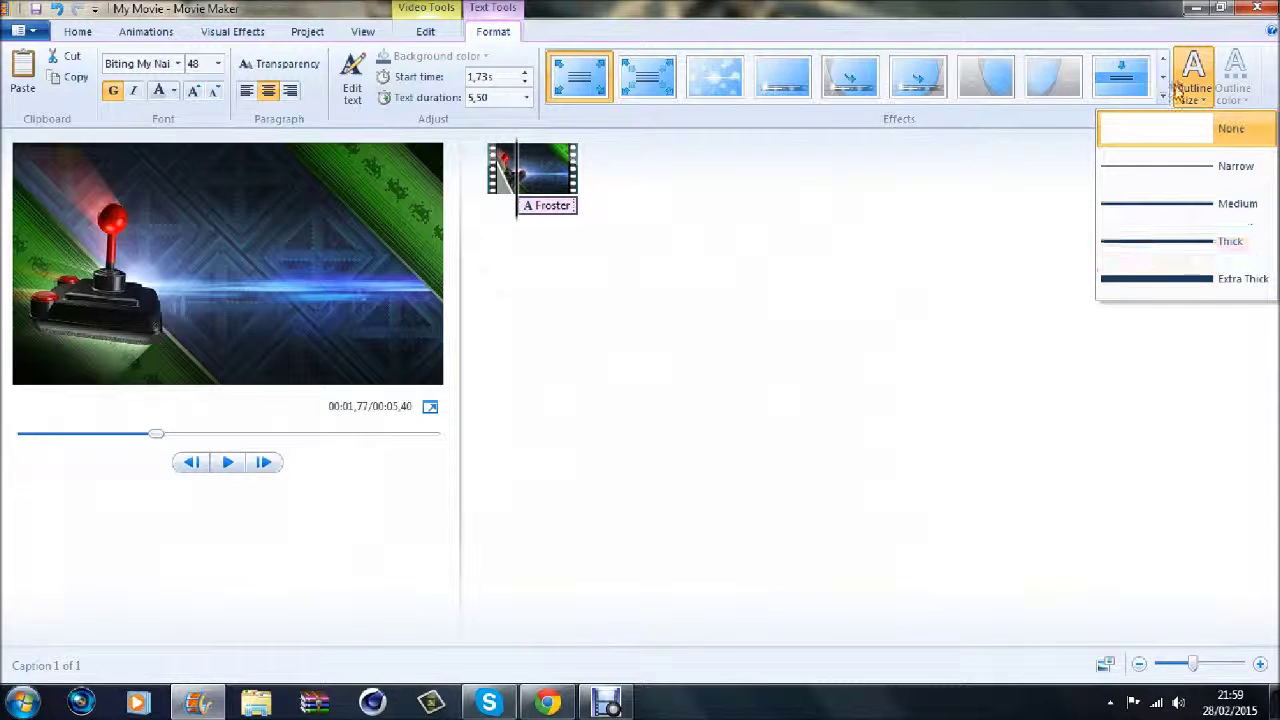
{"action": "left_click", "coordinate": [1046, 171]}
{"action": "left_click", "coordinate": [1162, 100]}
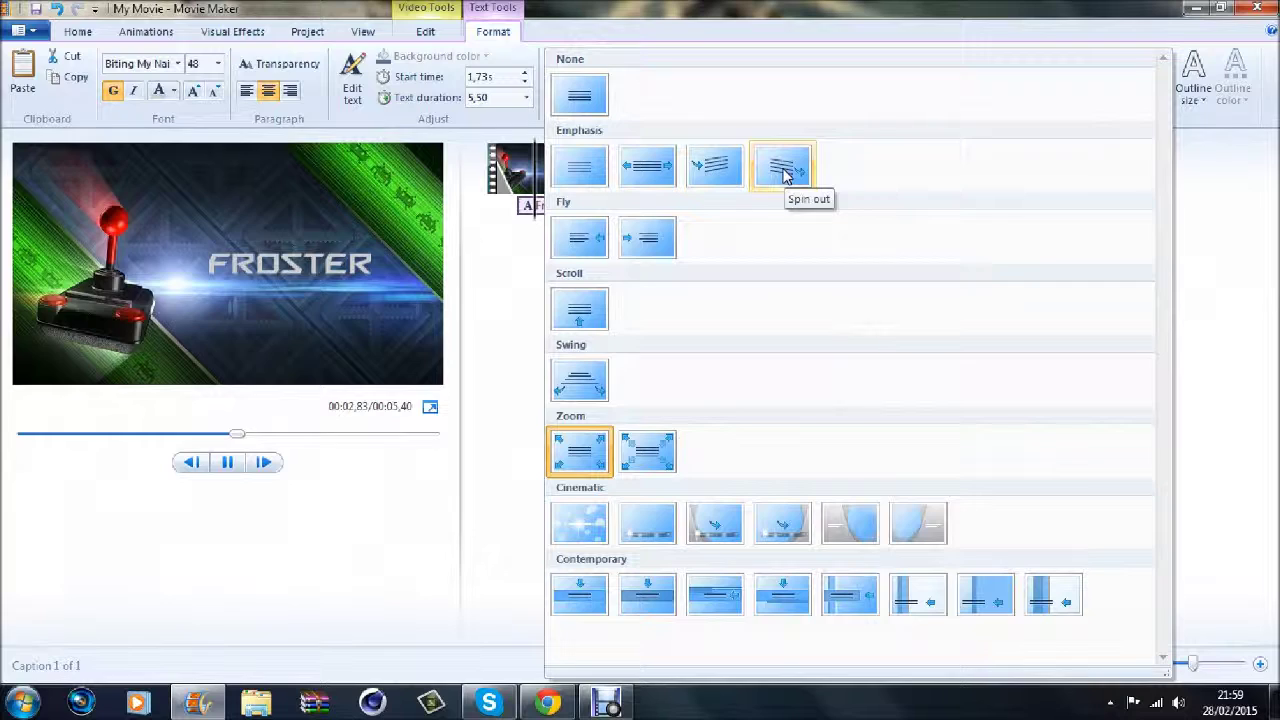
{"action": "left_click", "coordinate": [716, 170]}
{"action": "left_click", "coordinate": [270, 434]}
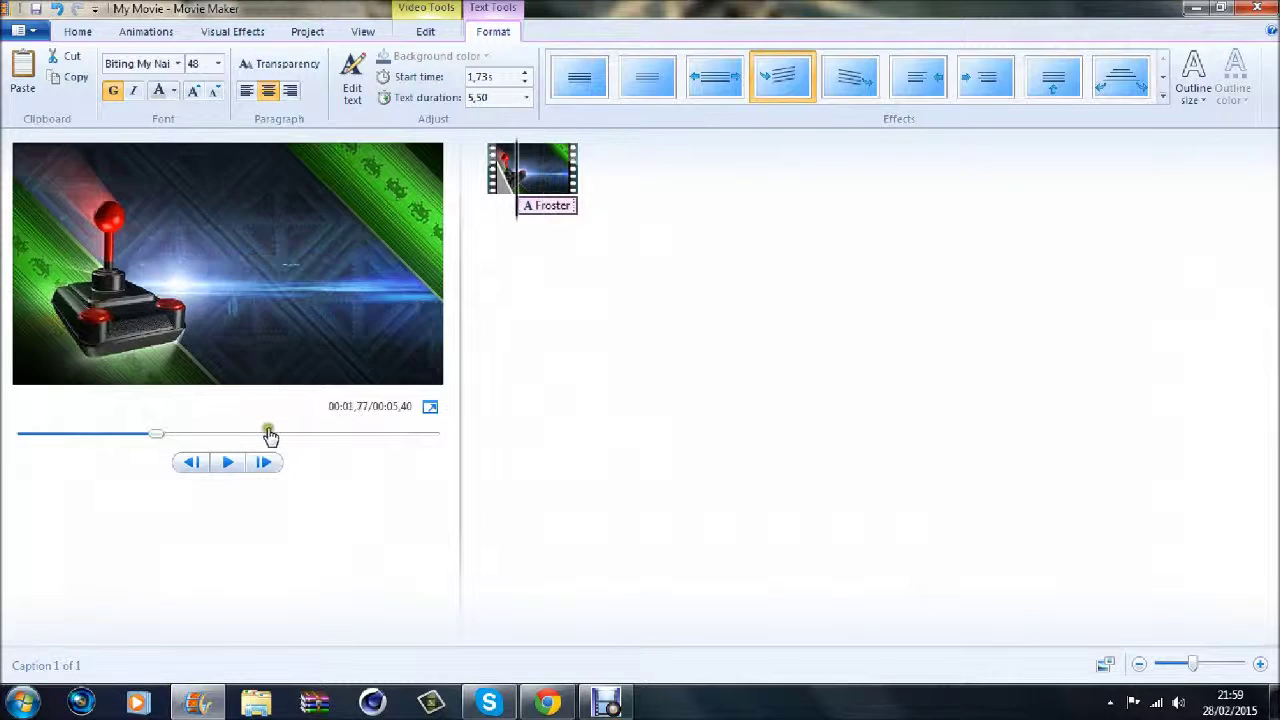
{"action": "left_click", "coordinate": [226, 462]}
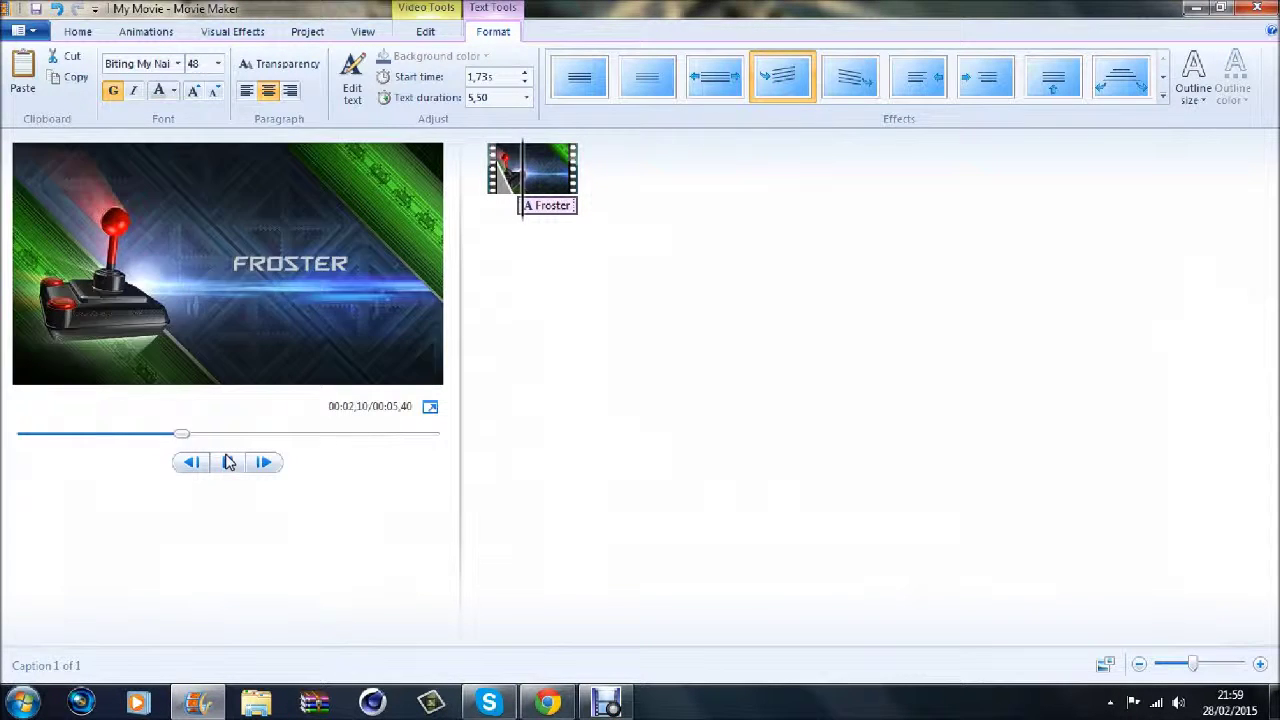
{"action": "left_click_drag", "start_coordinate": [293, 434], "coordinate": [223, 456]}
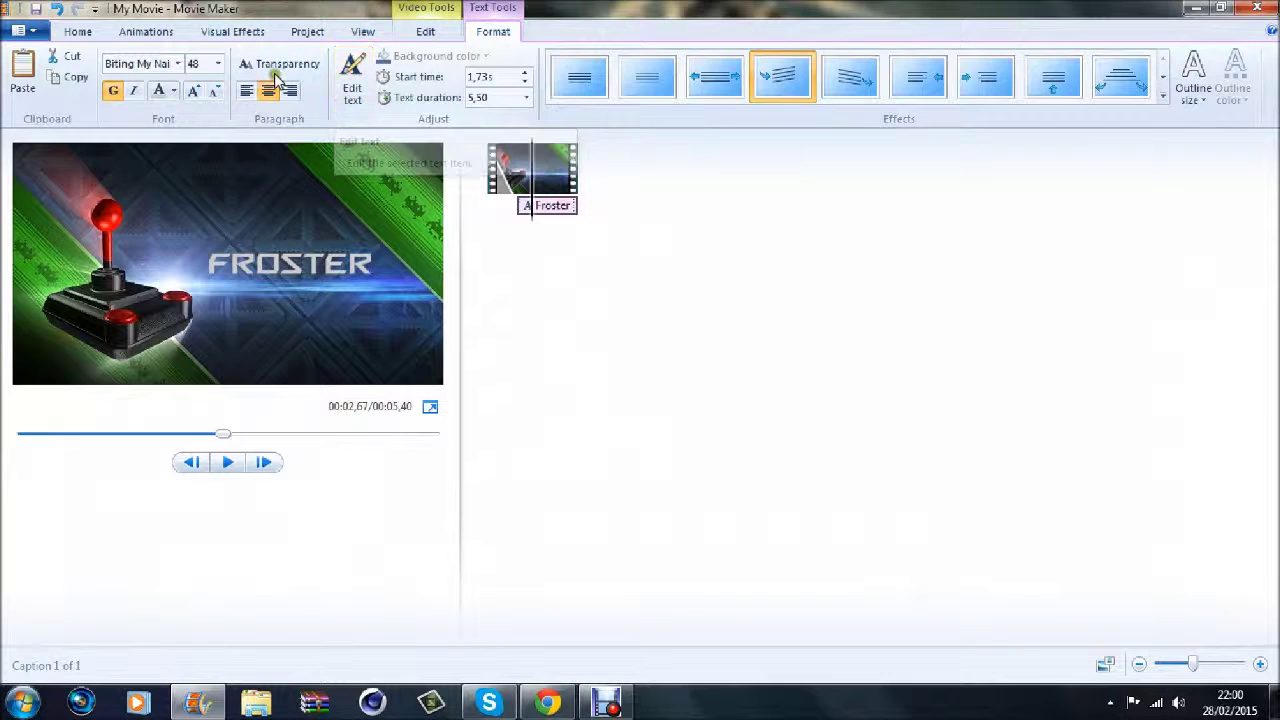
Step: Add a second title and move its My Movie text over the joystick clip, starting at 8.02 s
{"action": "left_click", "coordinate": [80, 33]}
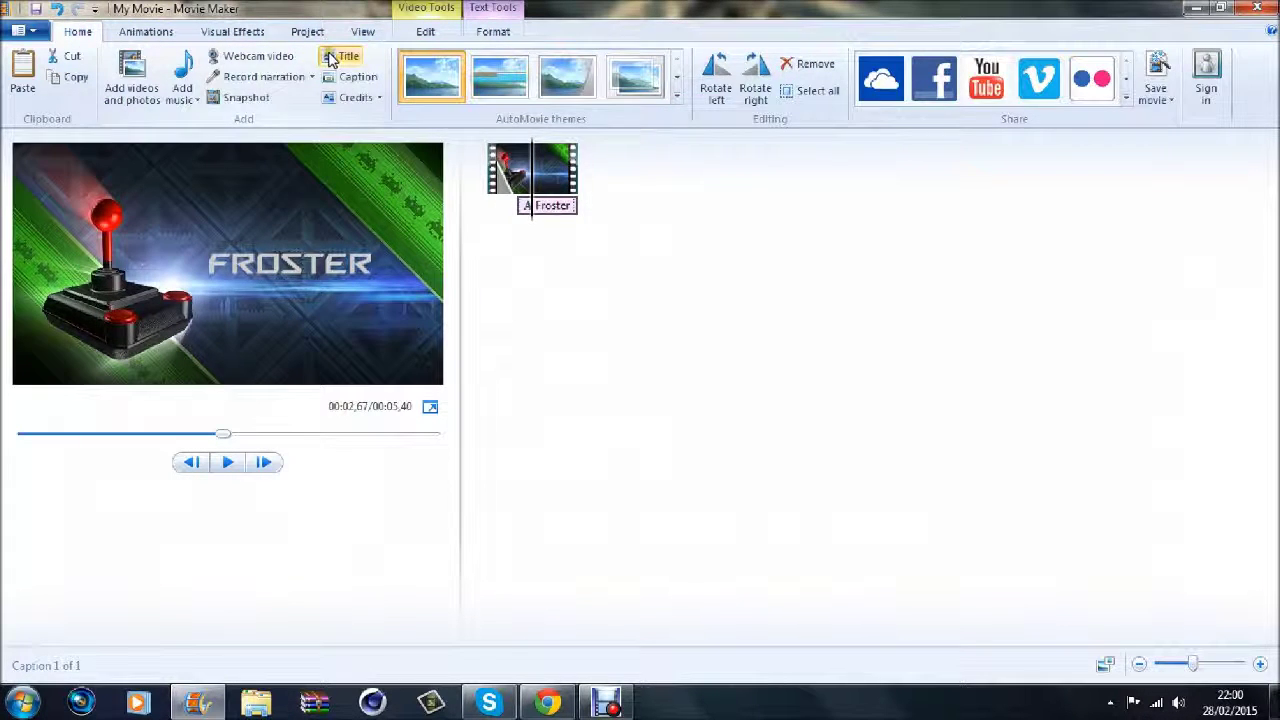
{"action": "left_click", "coordinate": [341, 56]}
{"action": "left_click_drag", "start_coordinate": [519, 200], "coordinate": [625, 205]}
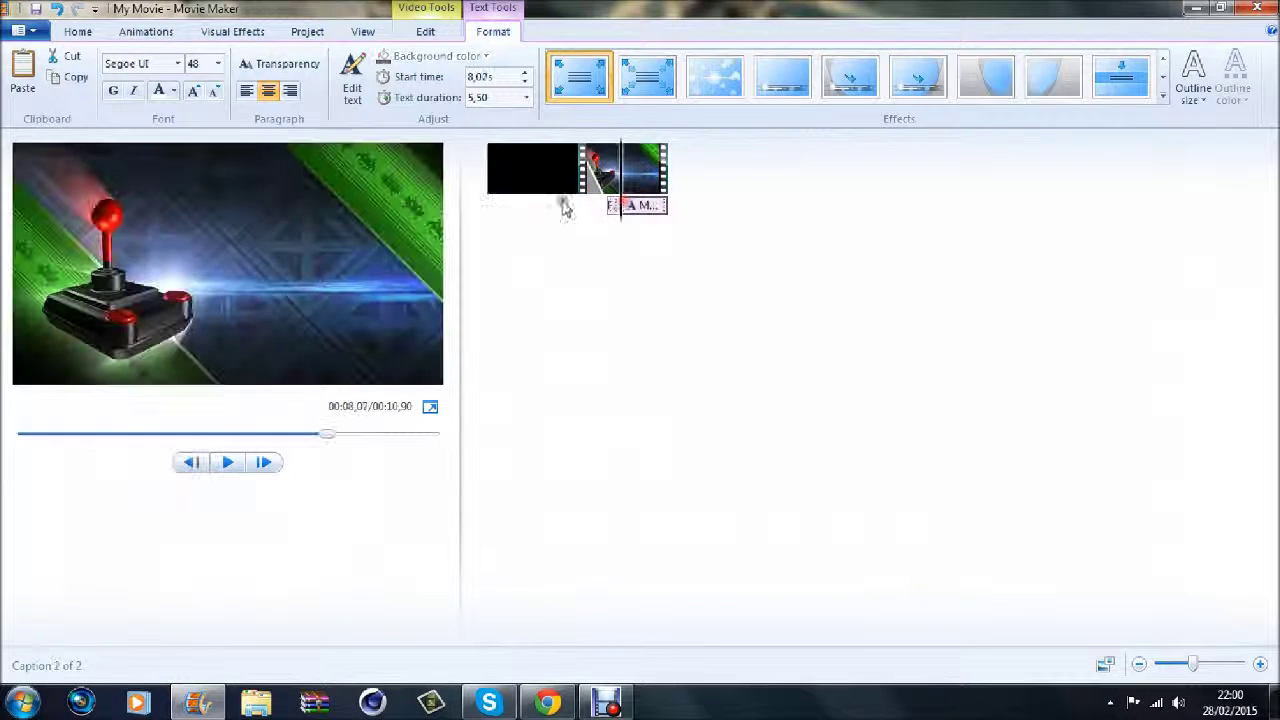
Step: Shift the Froster title slightly later on the timeline, to about 7.57 s, and preview it
{"action": "mouse_move", "coordinate": [333, 435]}
{"action": "left_mouse_down"}
{"action": "mouse_move", "coordinate": [298, 434]}
{"action": "mouse_move", "coordinate": [313, 435]}
{"action": "left_mouse_up"}
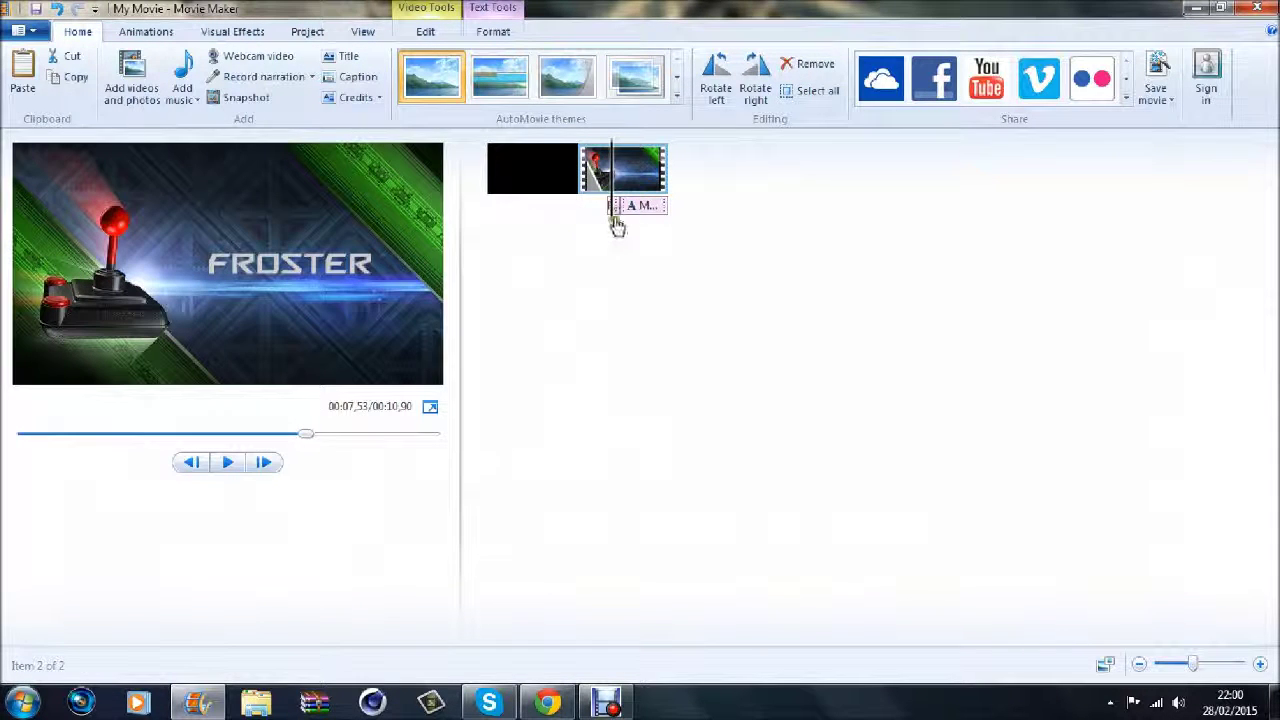
{"action": "mouse_move", "coordinate": [625, 208]}
{"action": "left_mouse_down"}
{"action": "mouse_move", "coordinate": [606, 207]}
{"action": "mouse_move", "coordinate": [617, 218]}
{"action": "left_mouse_up"}
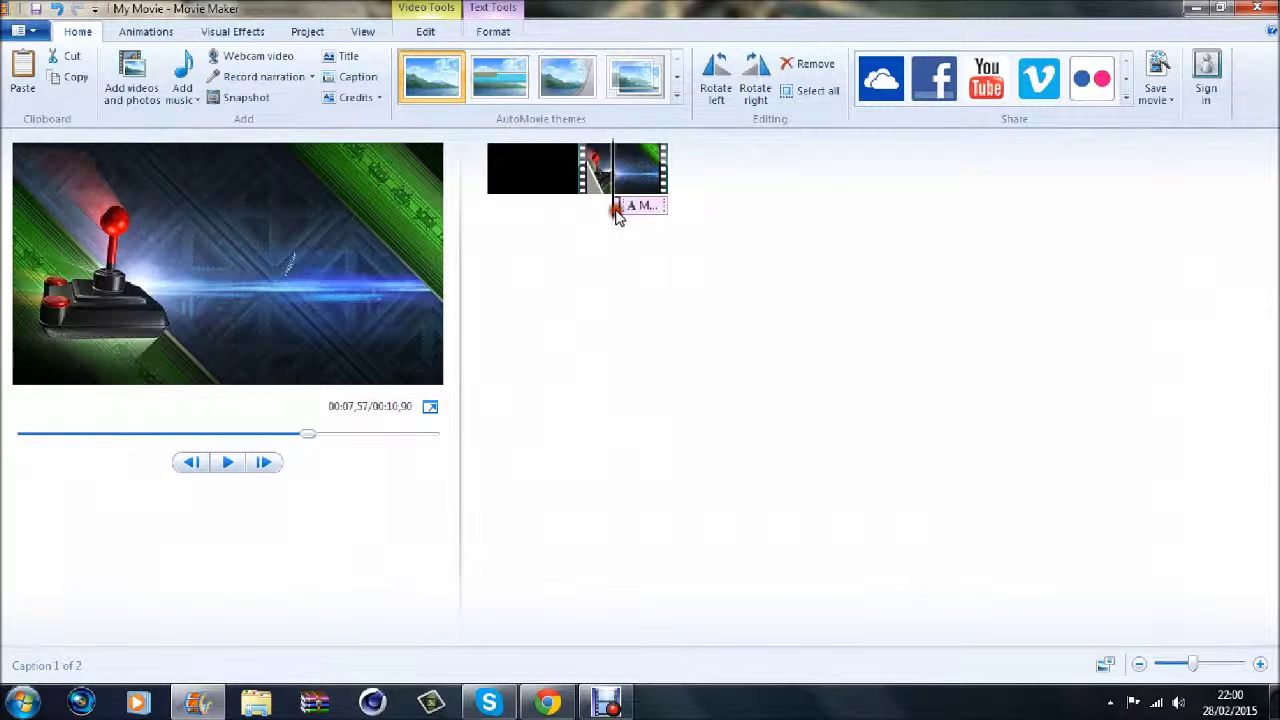
{"action": "left_click_drag", "start_coordinate": [305, 435], "coordinate": [190, 434]}
{"action": "left_click", "coordinate": [228, 462]}
Step: Delete the black title clip and remove the My Movie caption from the joystick clip
{"action": "key", "text": "Delete"}
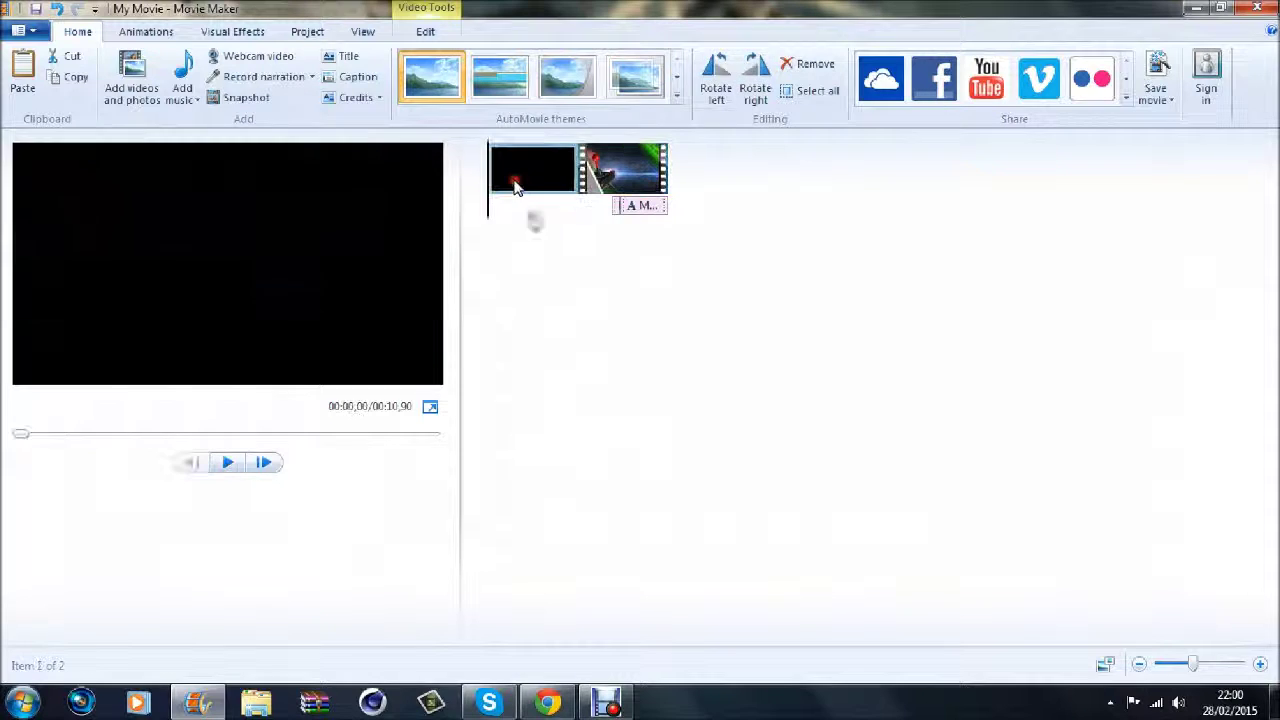
{"action": "left_click", "coordinate": [222, 460]}
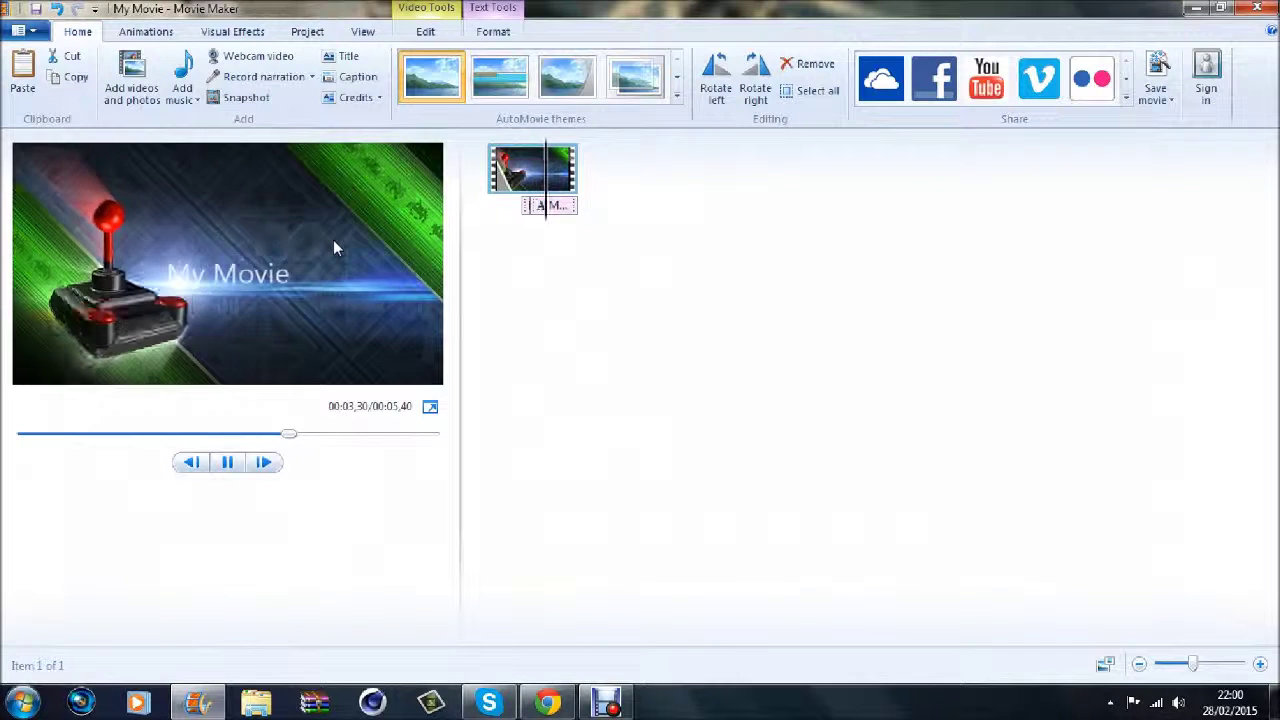
{"action": "left_click", "coordinate": [225, 460]}
{"action": "mouse_move", "coordinate": [540, 215]}
{"action": "left_mouse_down"}
{"action": "mouse_move", "coordinate": [540, 237]}
{"action": "mouse_move", "coordinate": [543, 206]}
{"action": "left_mouse_up"}
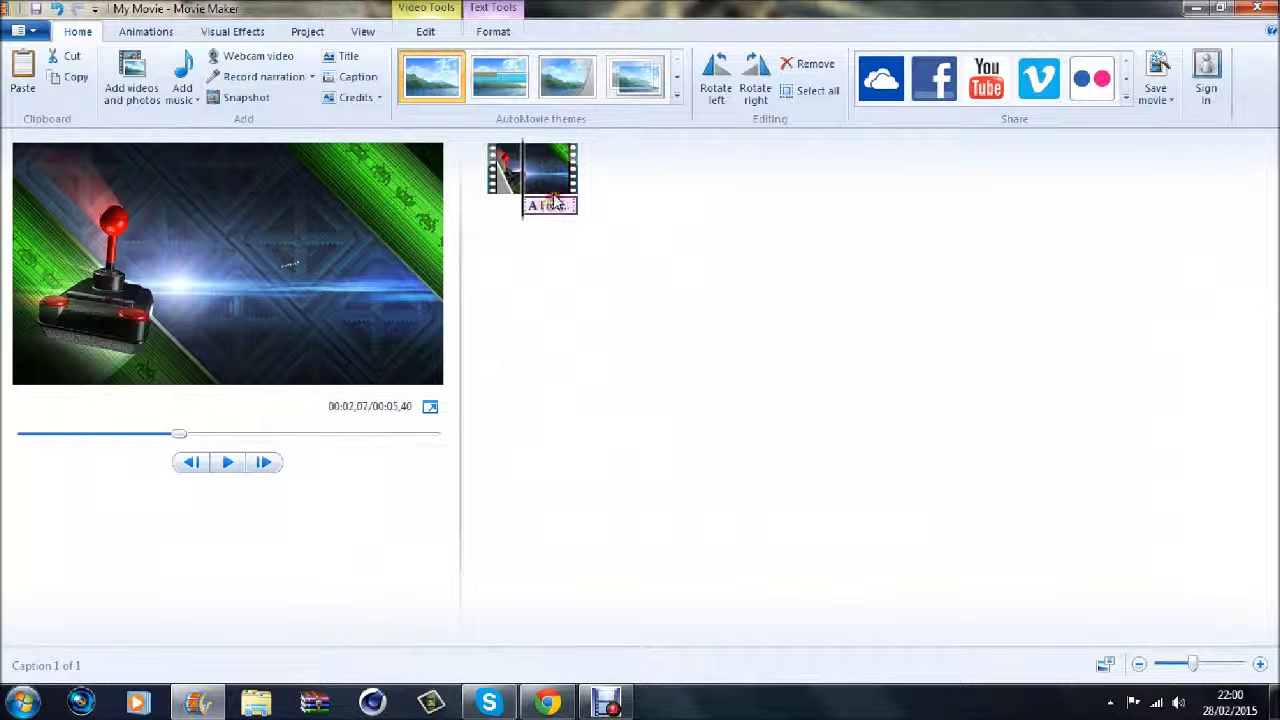
Step: Preview the Froster title's spin animation over the joystick clip
{"action": "left_click", "coordinate": [230, 464]}
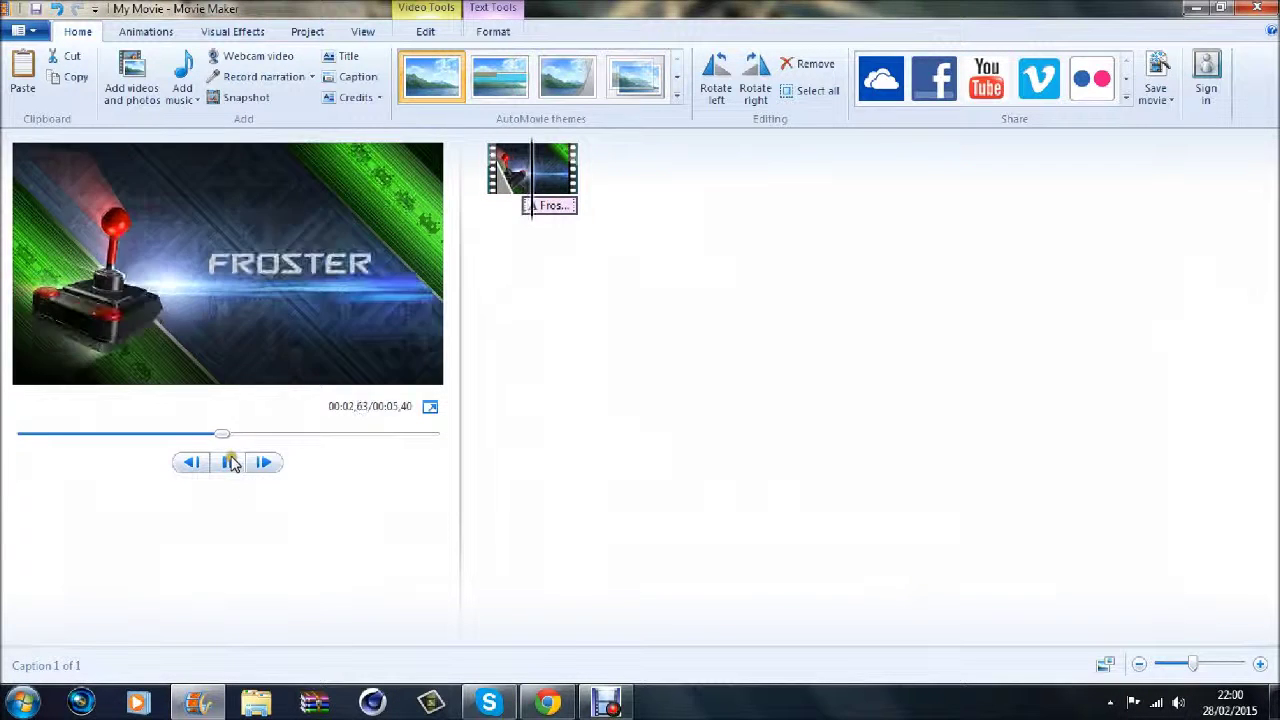
{"action": "left_click", "coordinate": [230, 464]}
{"action": "mouse_move", "coordinate": [538, 205]}
{"action": "left_mouse_down"}
{"action": "mouse_move", "coordinate": [556, 215]}
{"action": "mouse_move", "coordinate": [543, 222]}
{"action": "mouse_move", "coordinate": [537, 207]}
{"action": "left_mouse_up"}
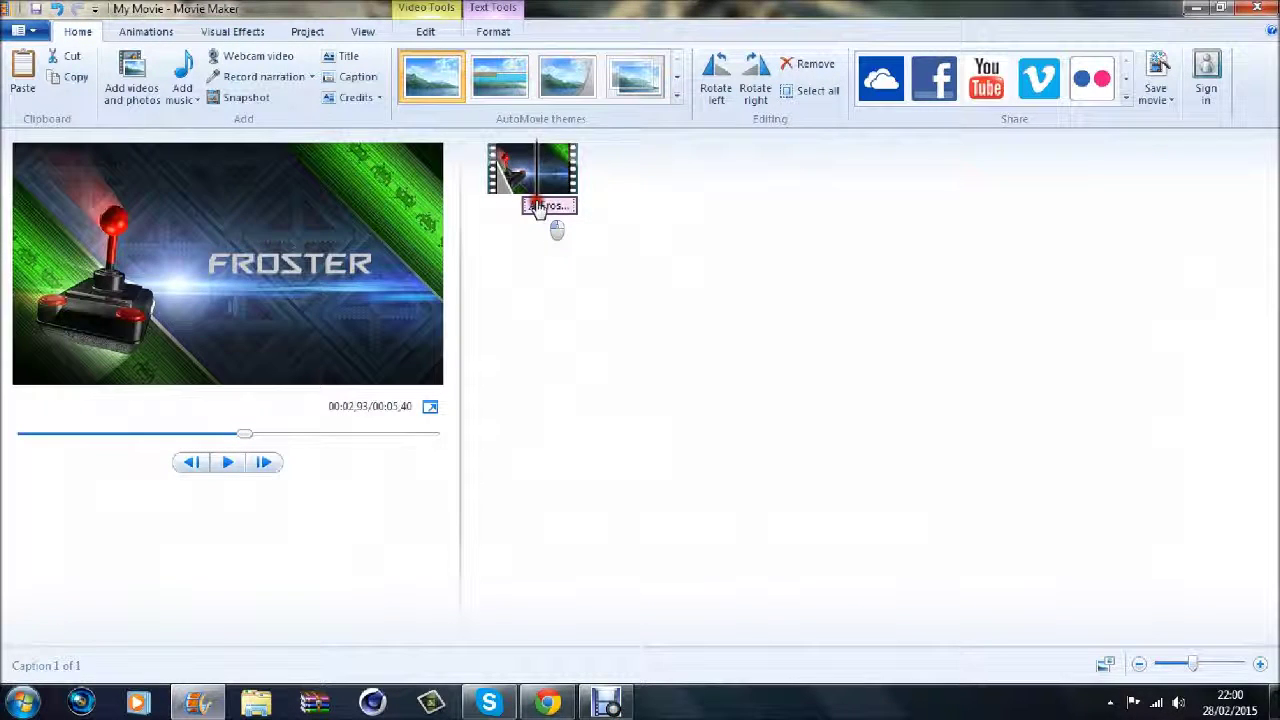
Step: Try adding credits with their text moved over the joystick clip to start at 2.31 s, and preview them
{"action": "left_click", "coordinate": [363, 101]}
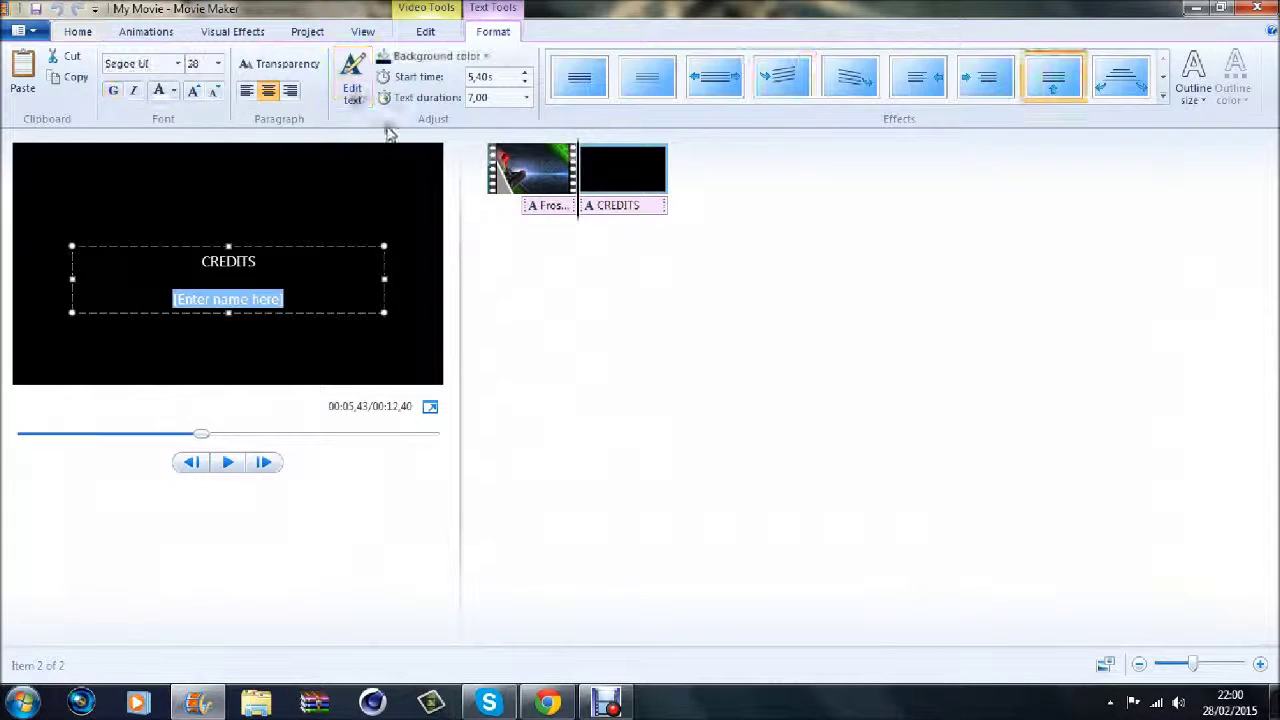
{"action": "left_click", "coordinate": [600, 205]}
{"action": "left_click_drag", "start_coordinate": [603, 207], "coordinate": [531, 231]}
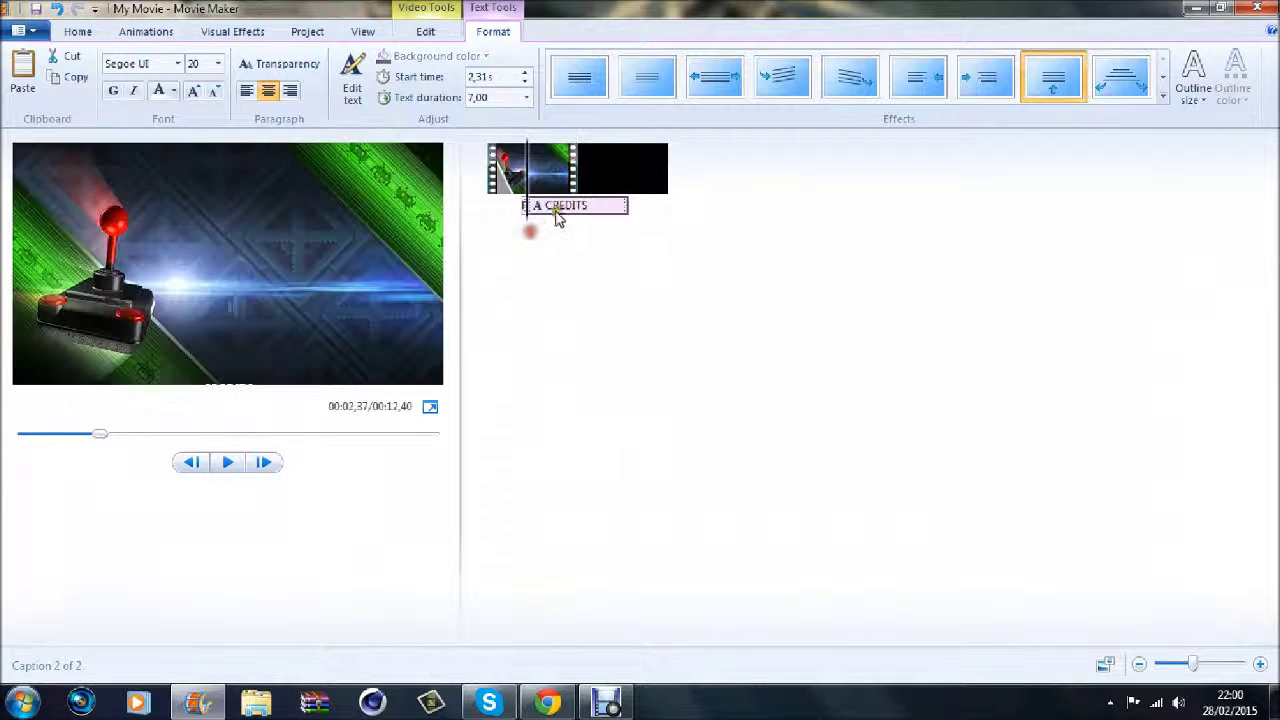
{"action": "left_click", "coordinate": [222, 461]}
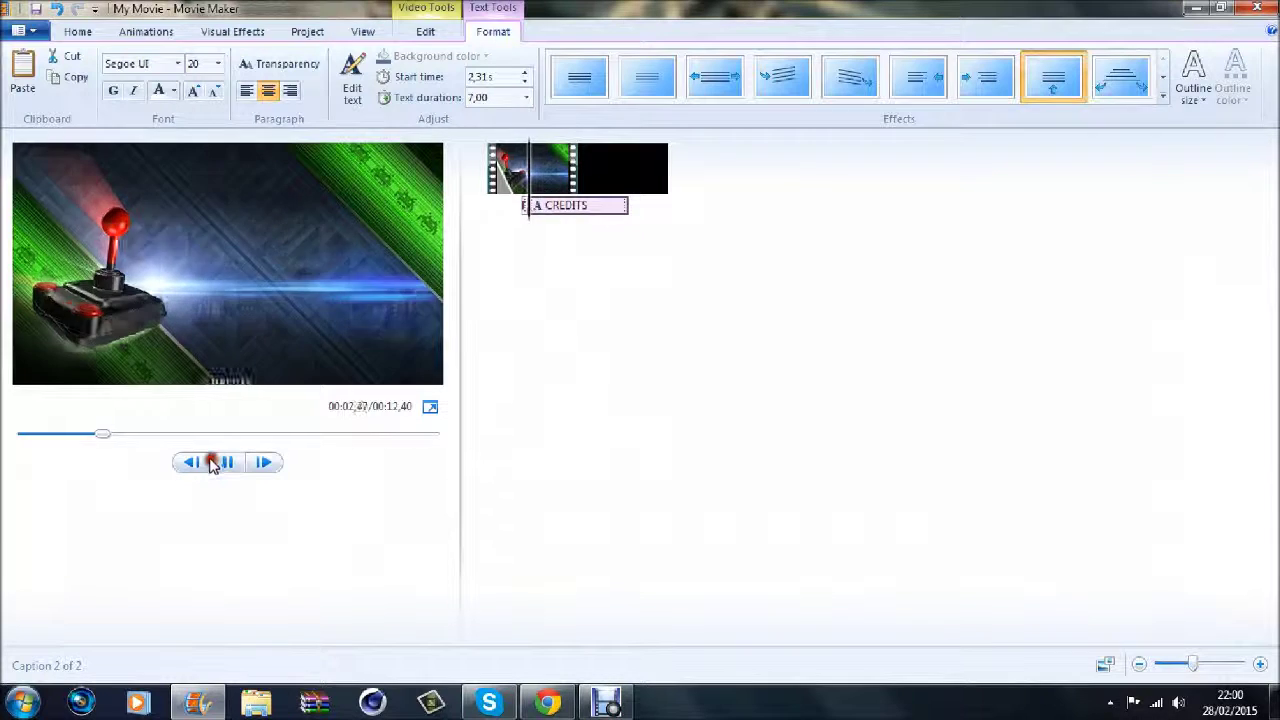
{"action": "left_click", "coordinate": [225, 462]}
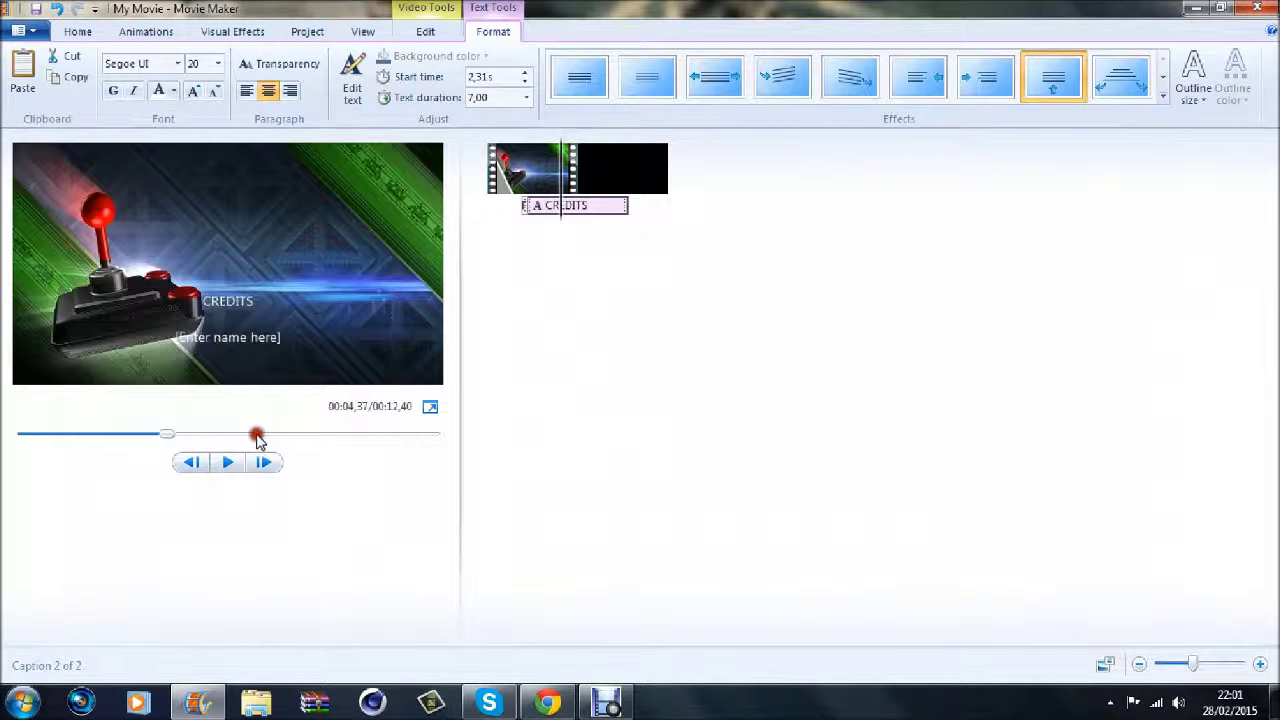
Step: Undo the credits addition and play the movie from the start of the Froster title
{"action": "key", "text": "ctrl+z"}
{"action": "key", "text": "ctrl+z"}
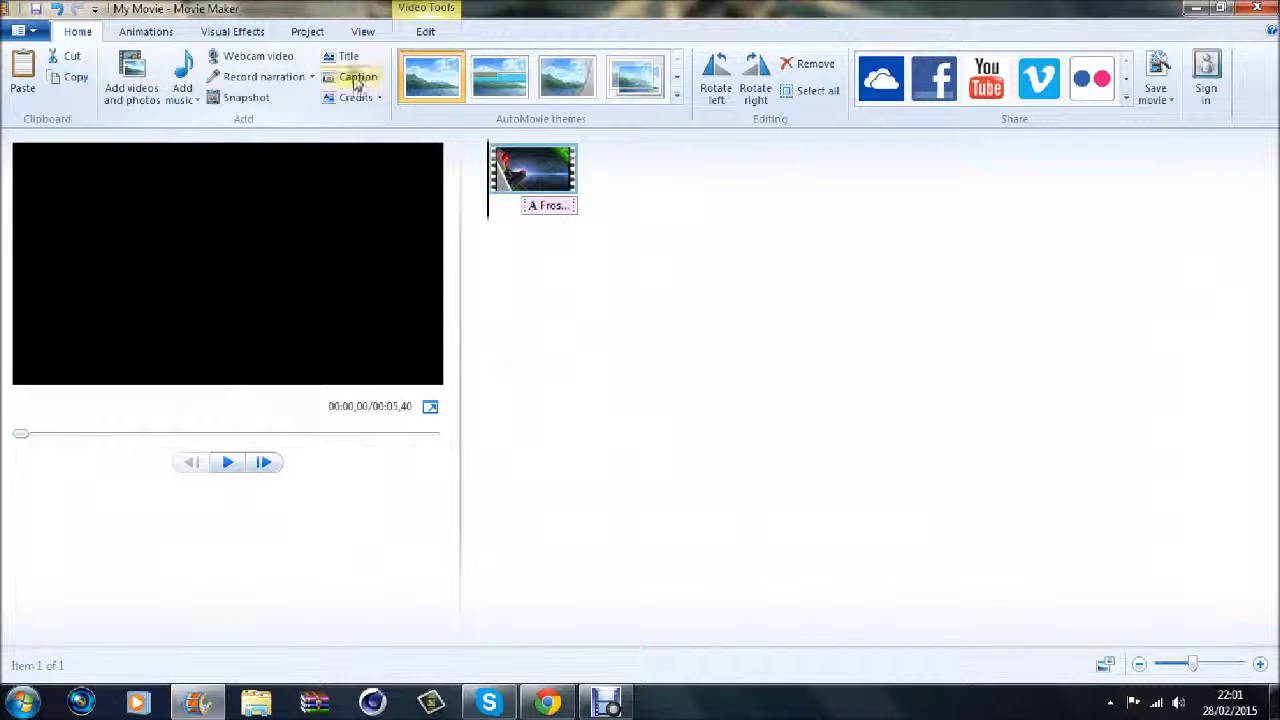
{"action": "left_click", "coordinate": [543, 205]}
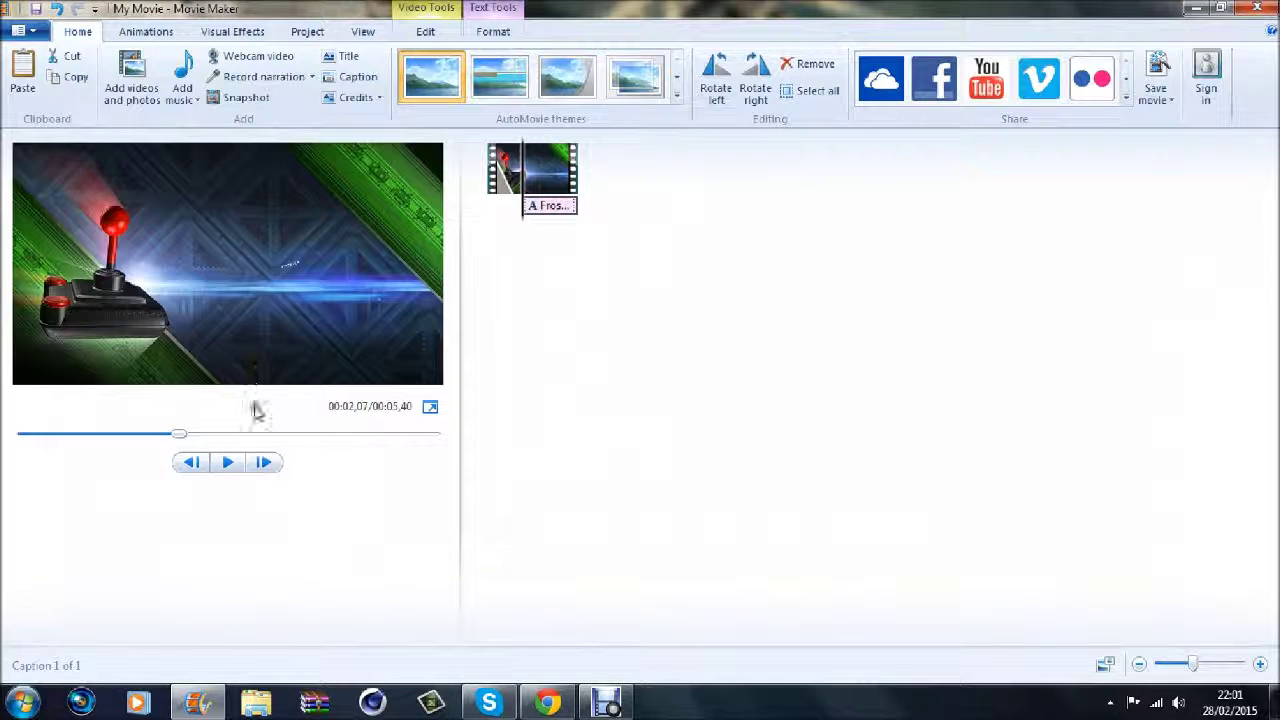
{"action": "left_click", "coordinate": [229, 462]}
{"action": "left_click", "coordinate": [342, 288]}
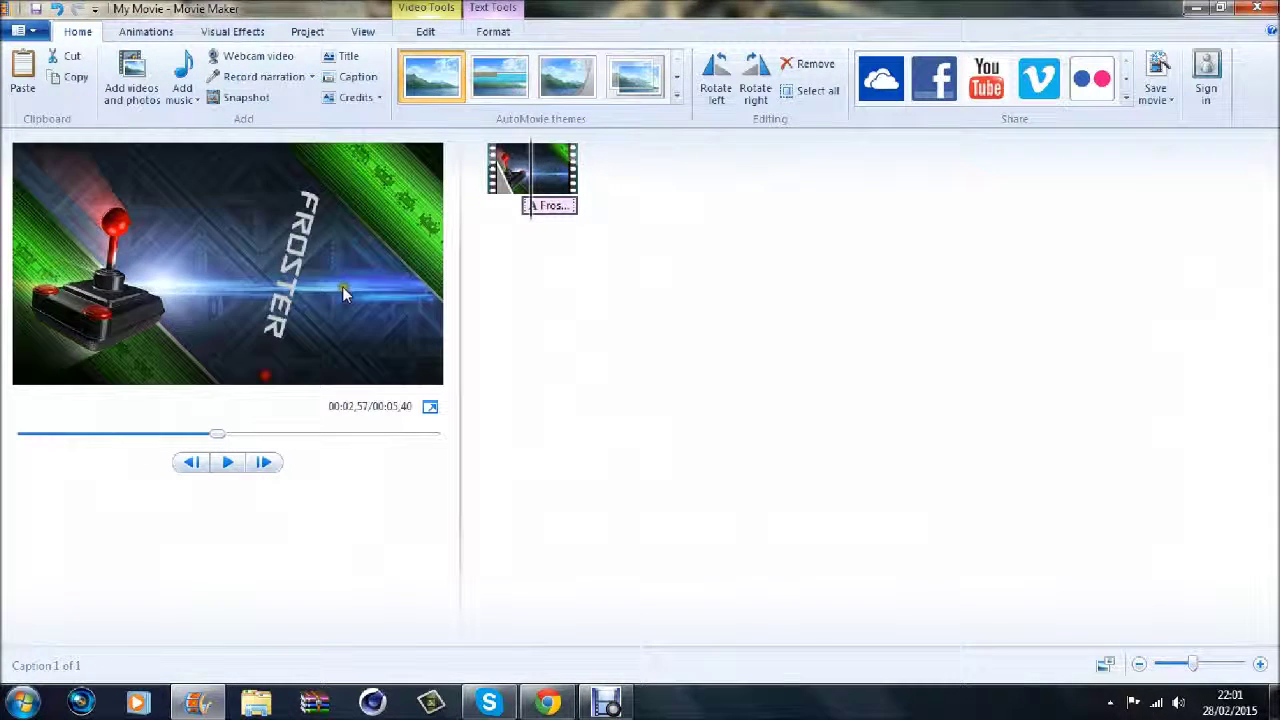
Step: Add an empty second line to the Froster title and try font sizes 9 and 28 on its text
{"action": "left_click", "coordinate": [295, 213]}
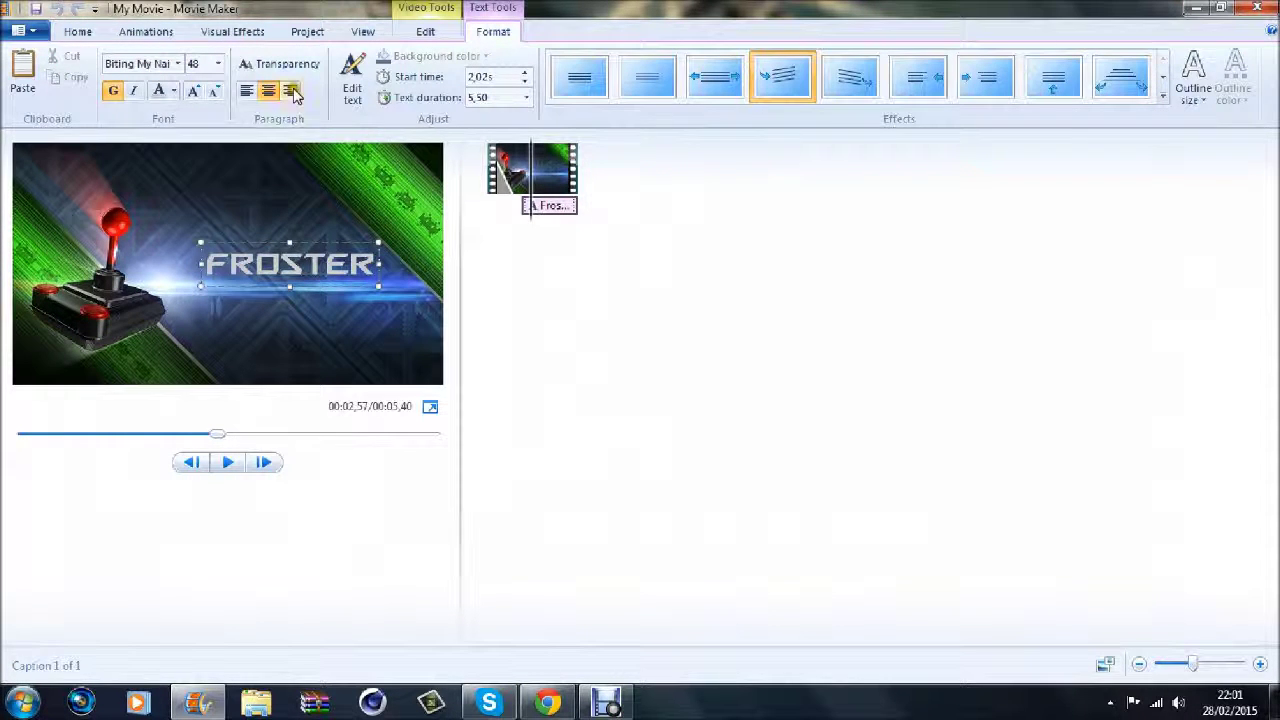
{"action": "key", "text": "Return"}
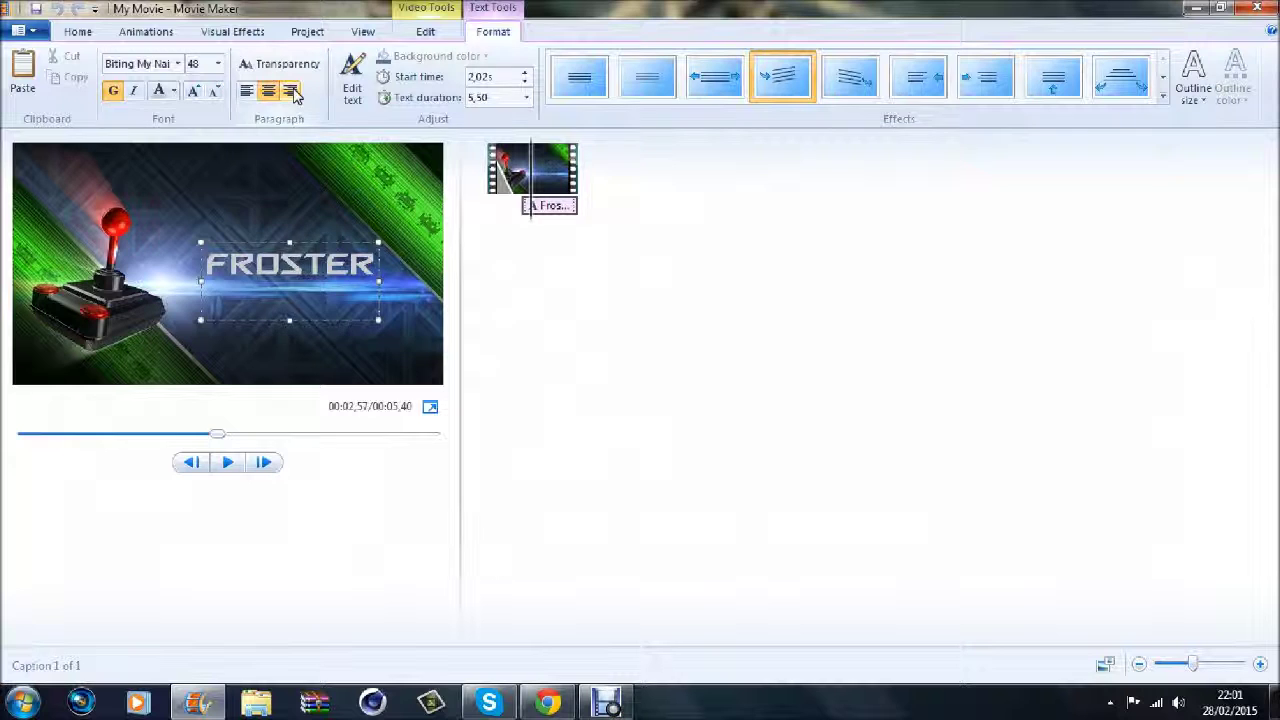
{"action": "left_click", "coordinate": [214, 65]}
{"action": "left_click", "coordinate": [197, 100]}
{"action": "left_click_drag", "start_coordinate": [338, 253], "coordinate": [284, 270]}
{"action": "left_click", "coordinate": [216, 64]}
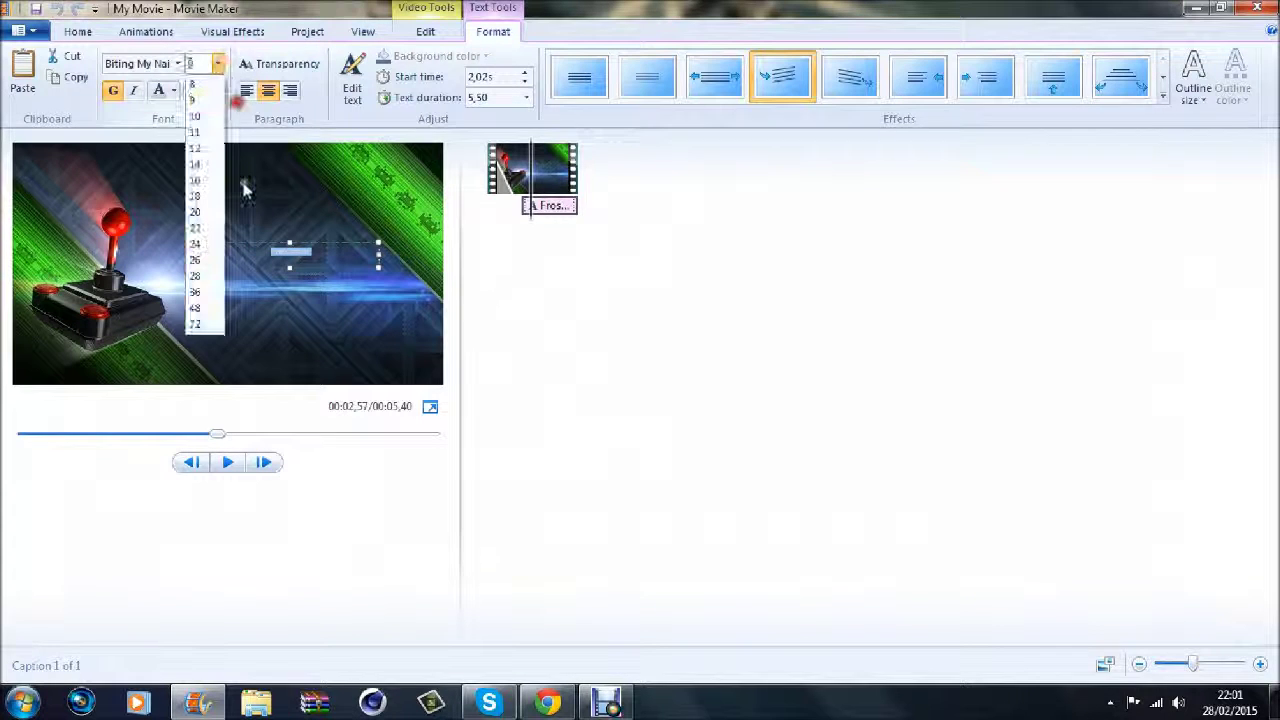
{"action": "left_click", "coordinate": [206, 268]}
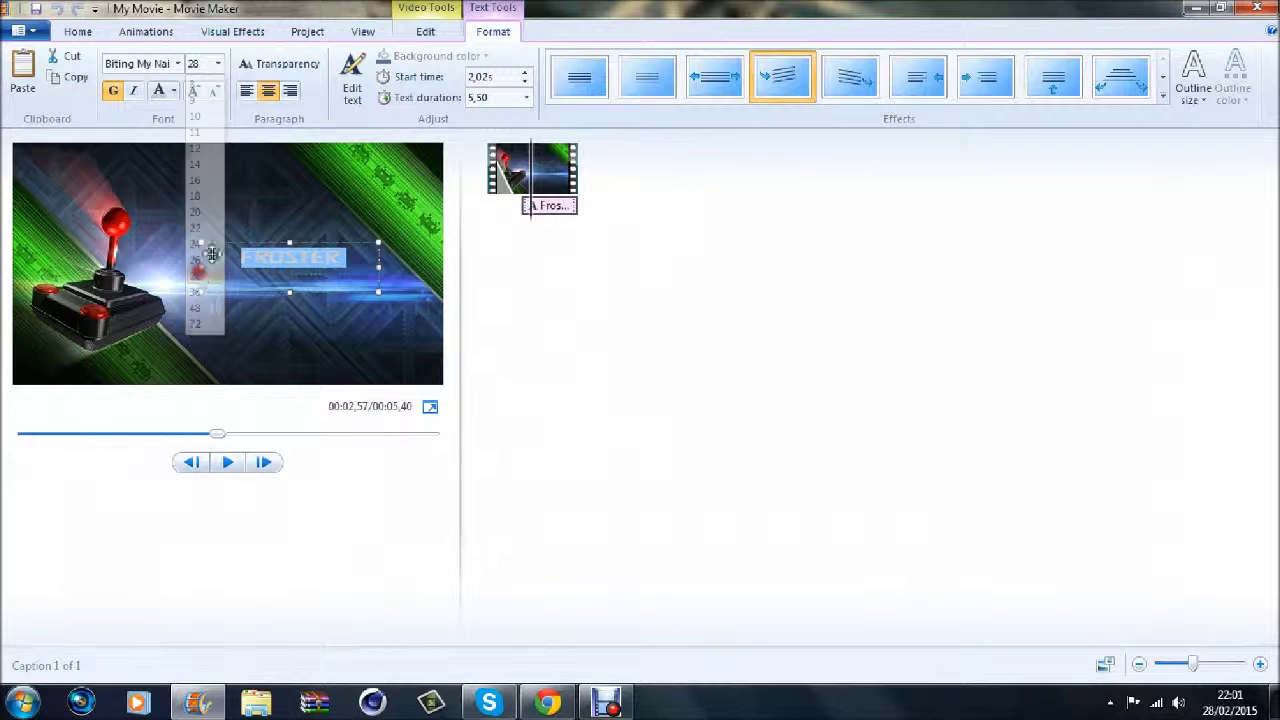
Step: Set the Froster title's font size to 72 and widen its text box from the joystick to the frame's right edge
{"action": "left_click", "coordinate": [216, 64]}
{"action": "left_click", "coordinate": [200, 325]}
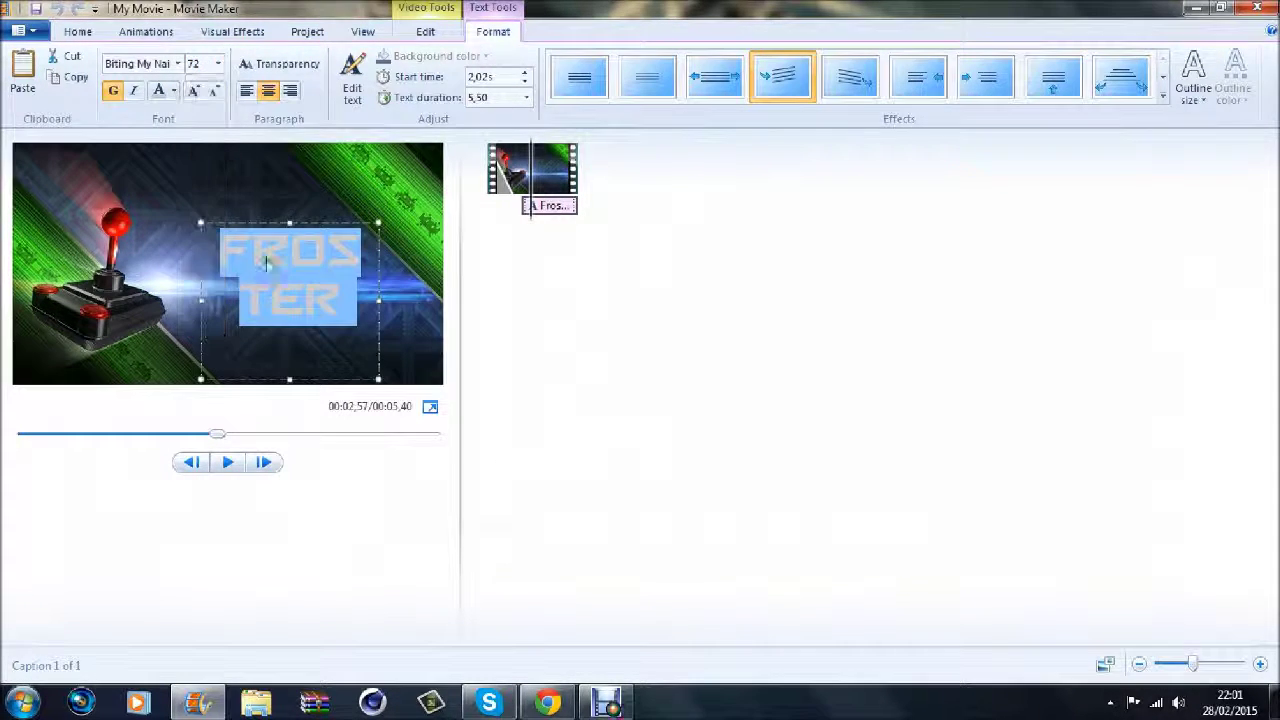
{"action": "left_click_drag", "start_coordinate": [378, 300], "coordinate": [443, 293]}
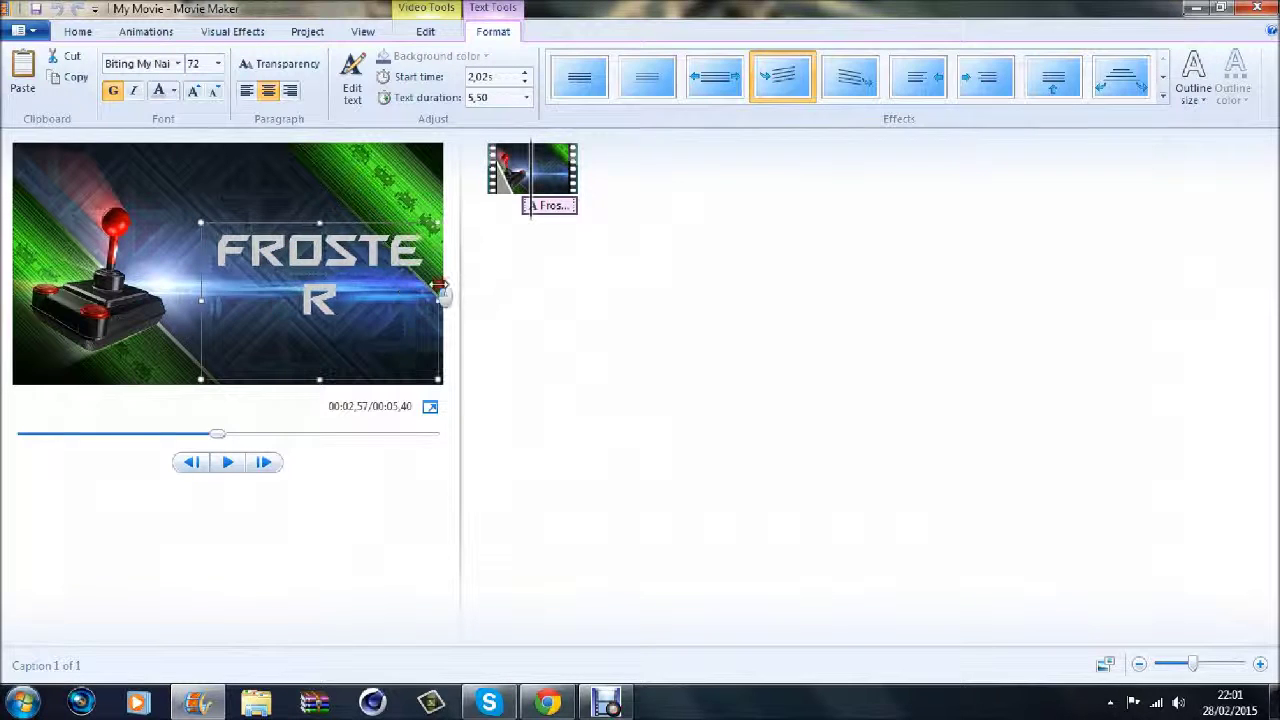
{"action": "left_click_drag", "start_coordinate": [199, 296], "coordinate": [133, 296]}
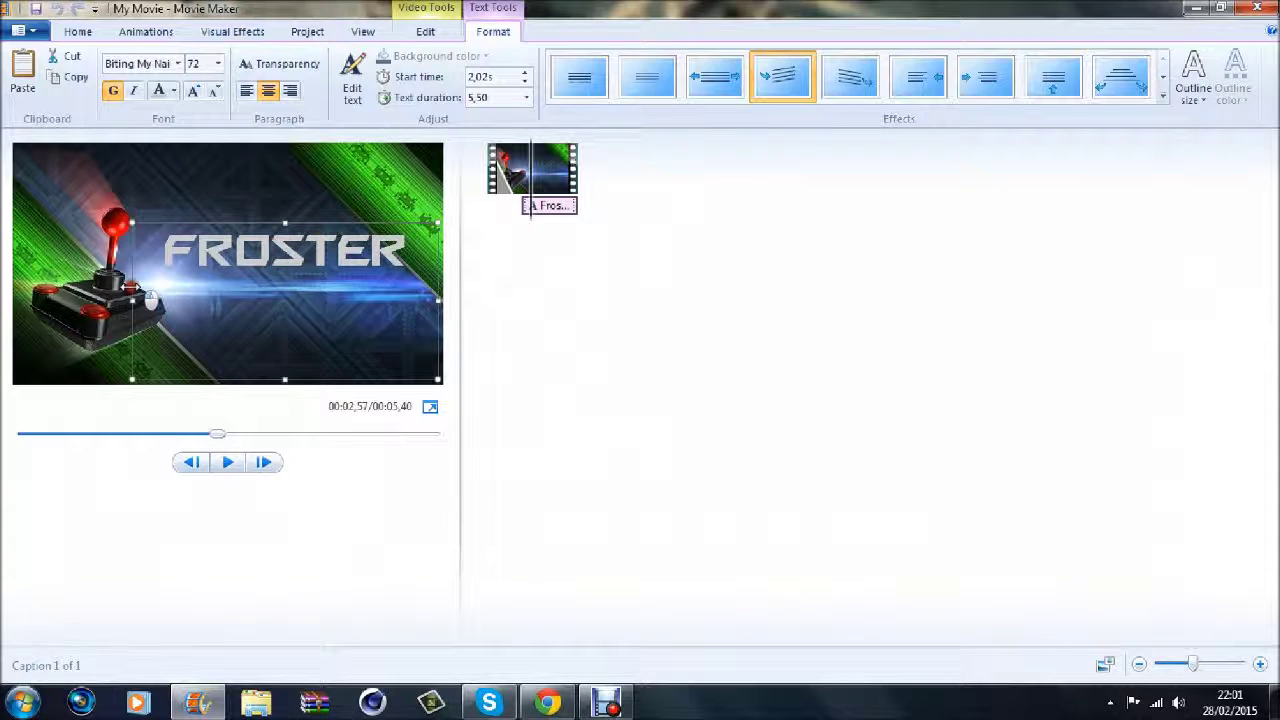
Step: Enter DESIGN/GAMING on a new line below FROSTER in the title
{"action": "left_click", "coordinate": [393, 258]}
{"action": "key", "text": "Return"}
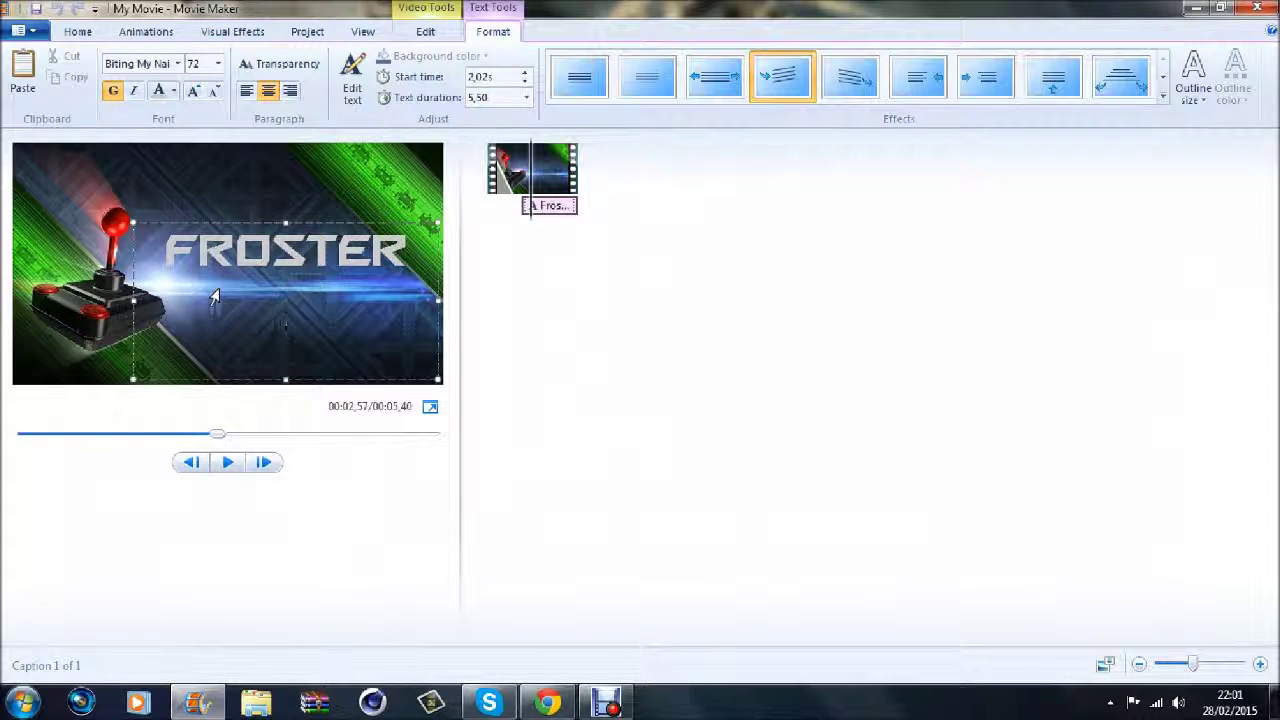
{"action": "type", "text": "DES"}
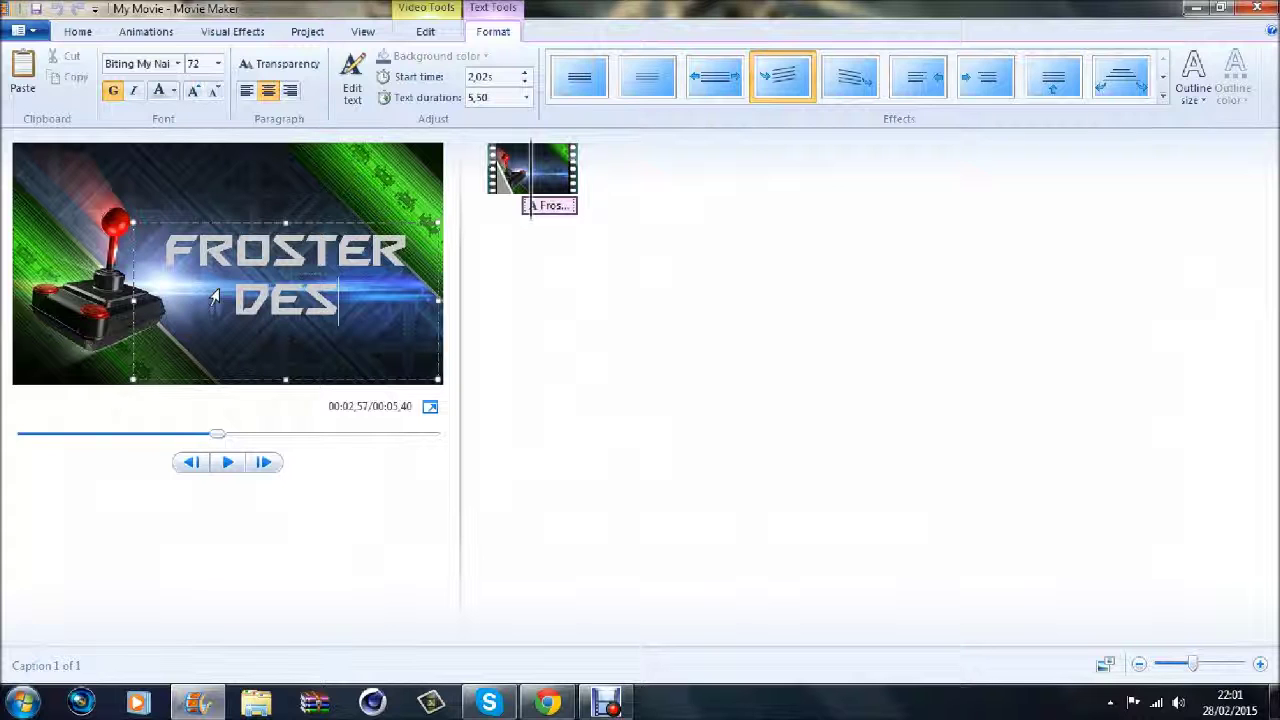
{"action": "type", "text": "IGN/"}
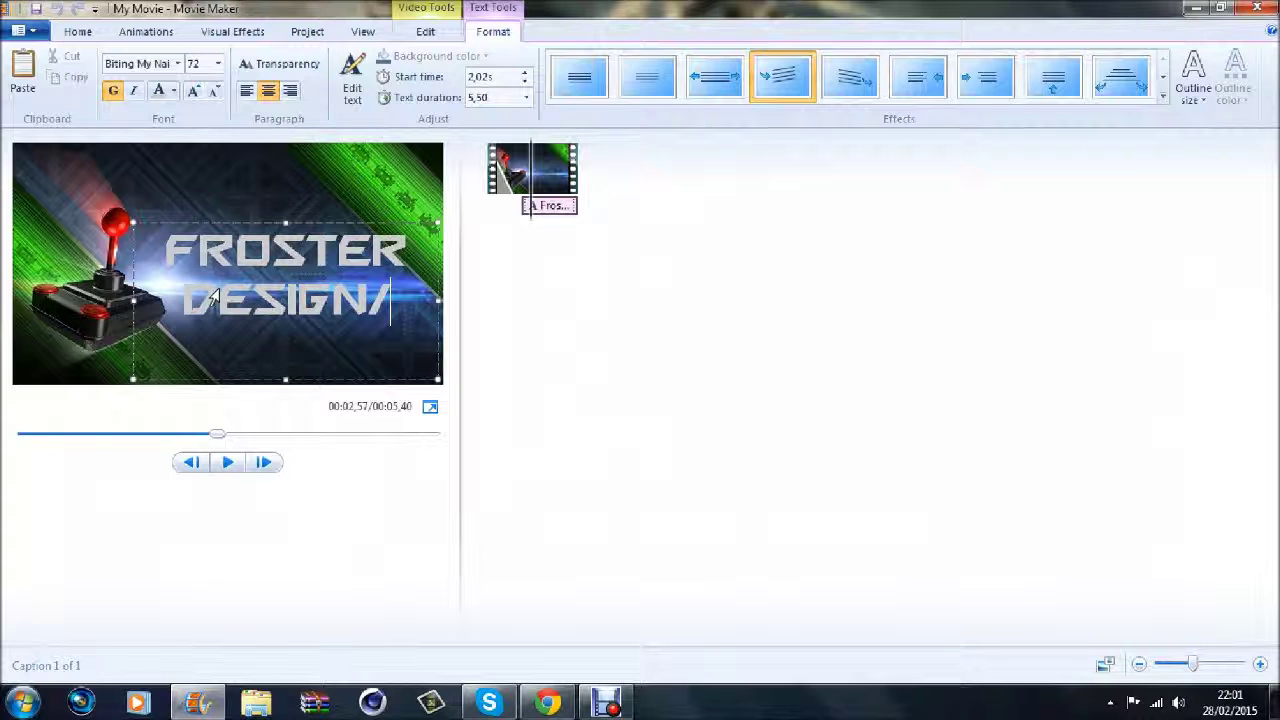
{"action": "type", "text": "GAMING"}
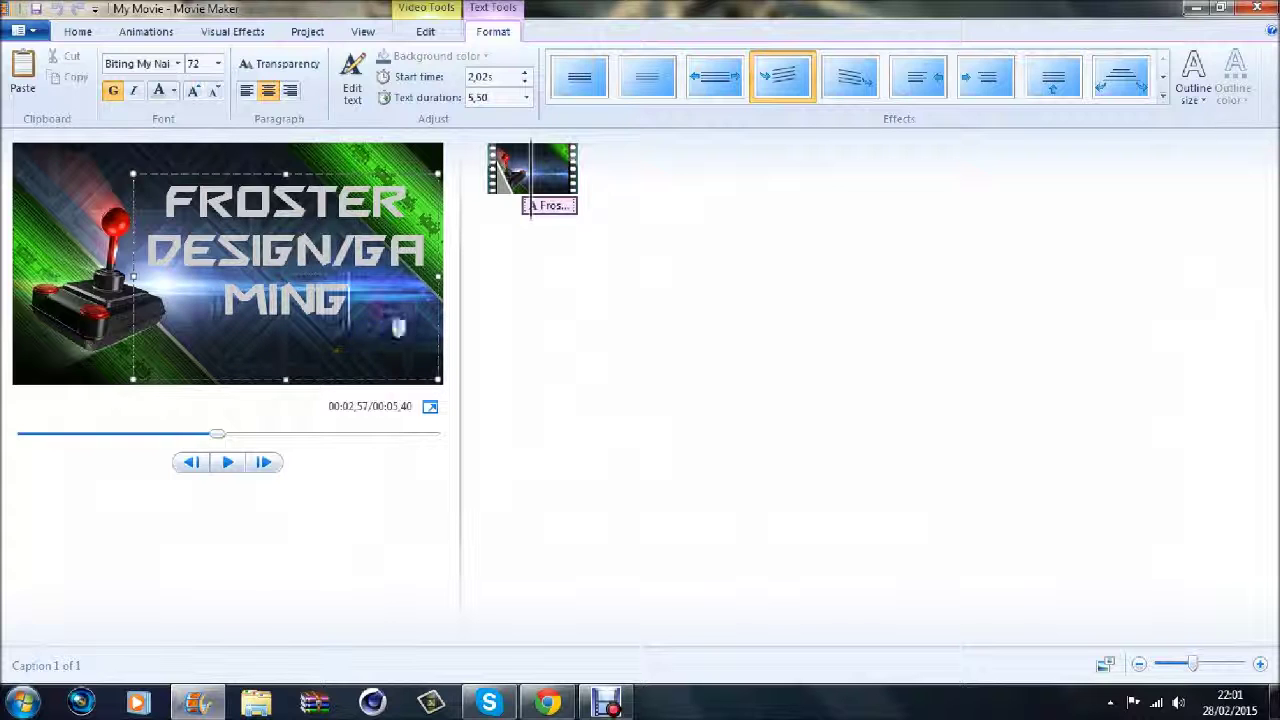
Step: Try font size 12 on the FROSTER DESIGN/GAMING title, and set its font size to 48
{"action": "left_click_drag", "start_coordinate": [398, 327], "coordinate": [146, 235]}
{"action": "left_click", "coordinate": [218, 63]}
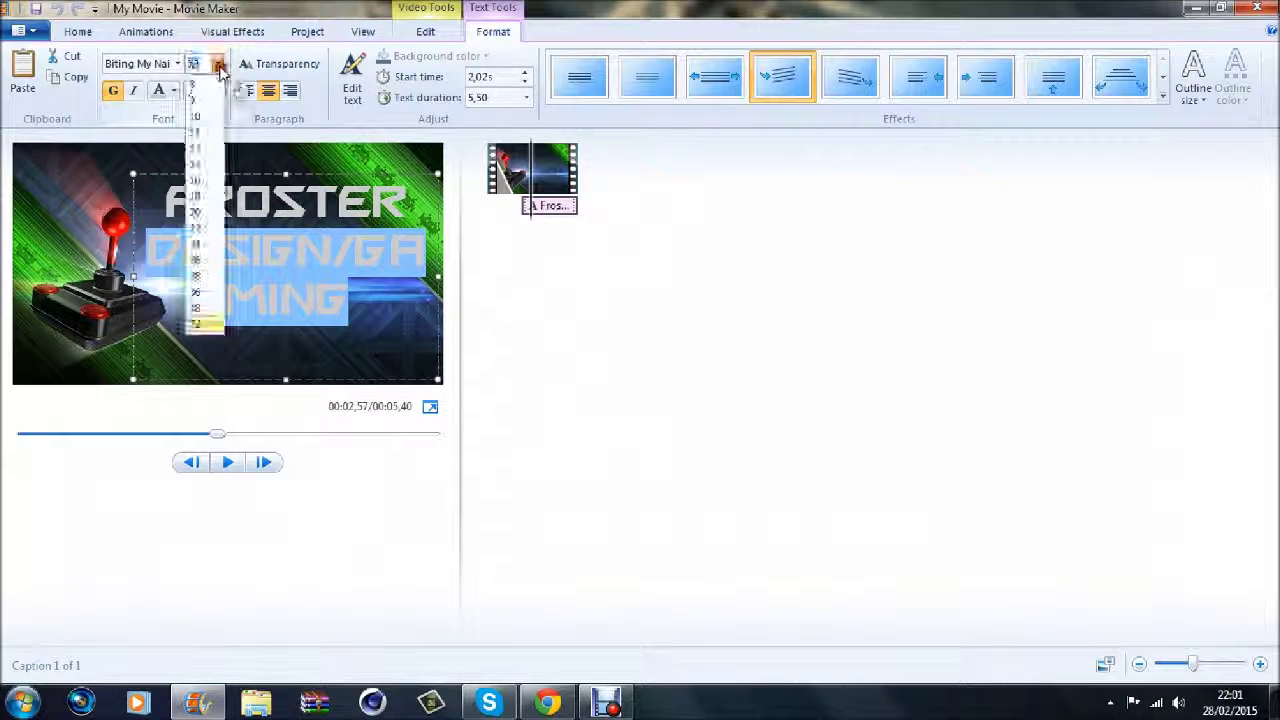
{"action": "left_click", "coordinate": [207, 154]}
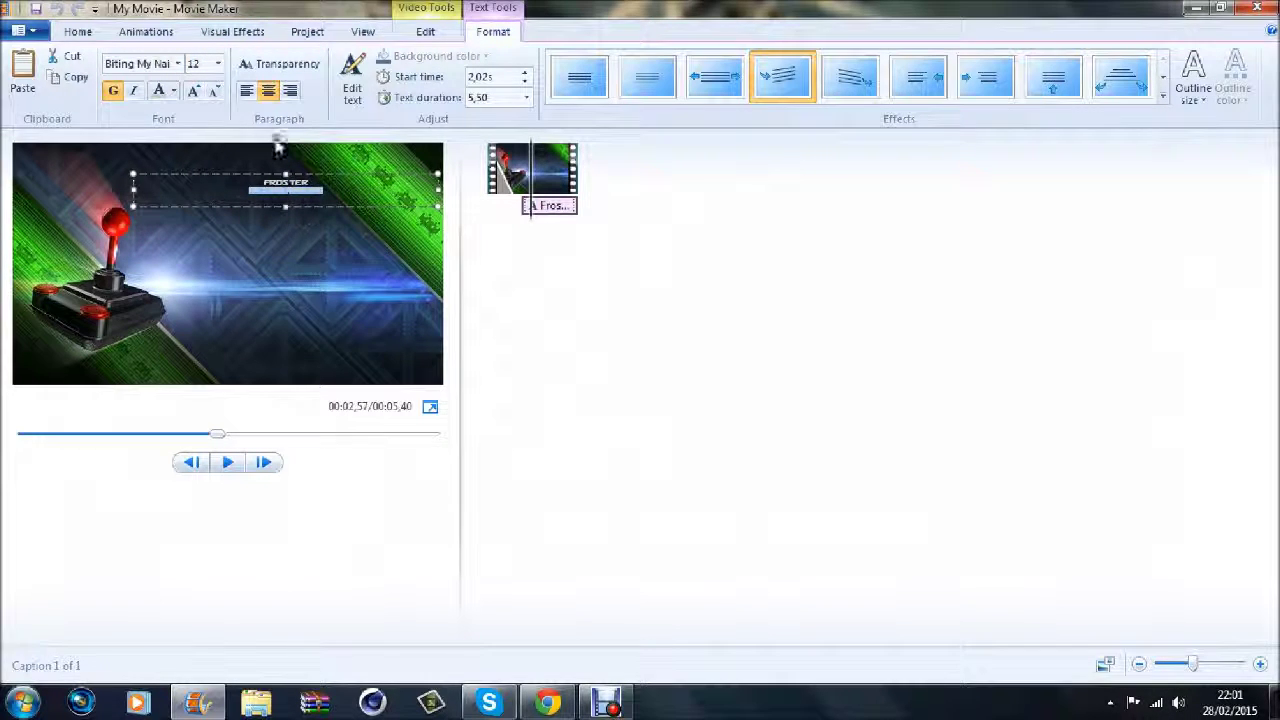
{"action": "left_click", "coordinate": [218, 63]}
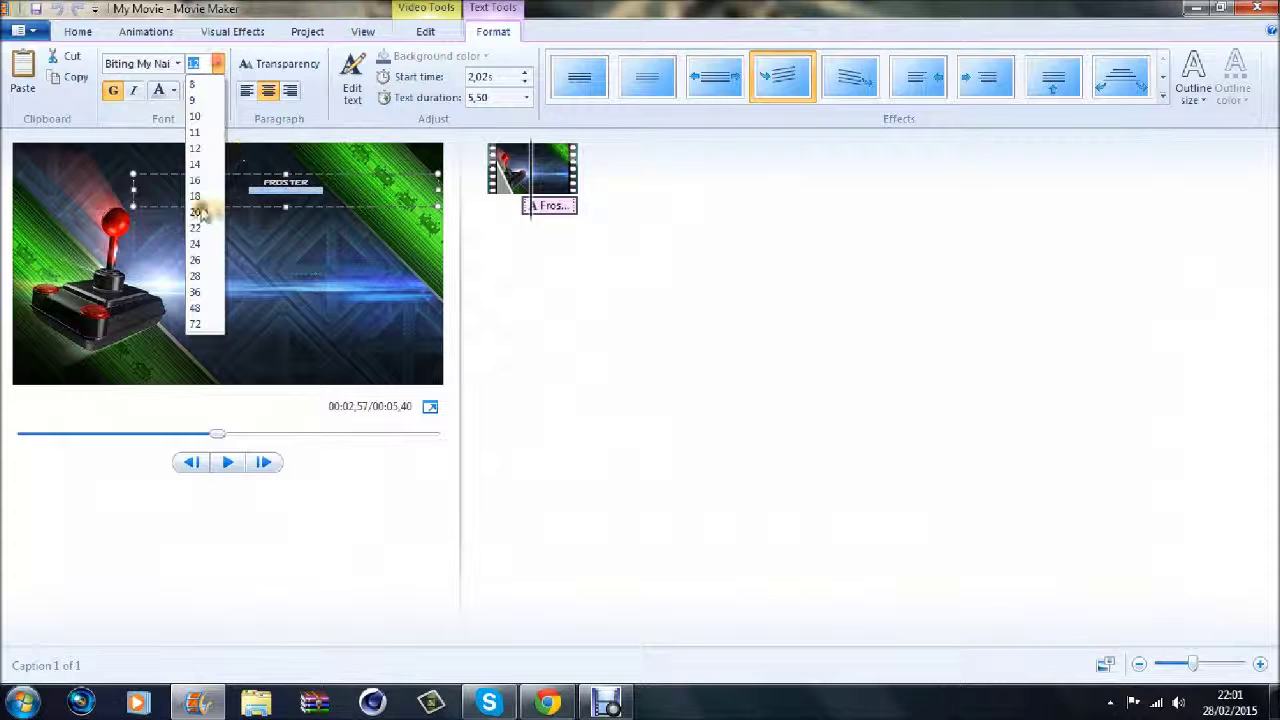
{"action": "left_click", "coordinate": [200, 308]}
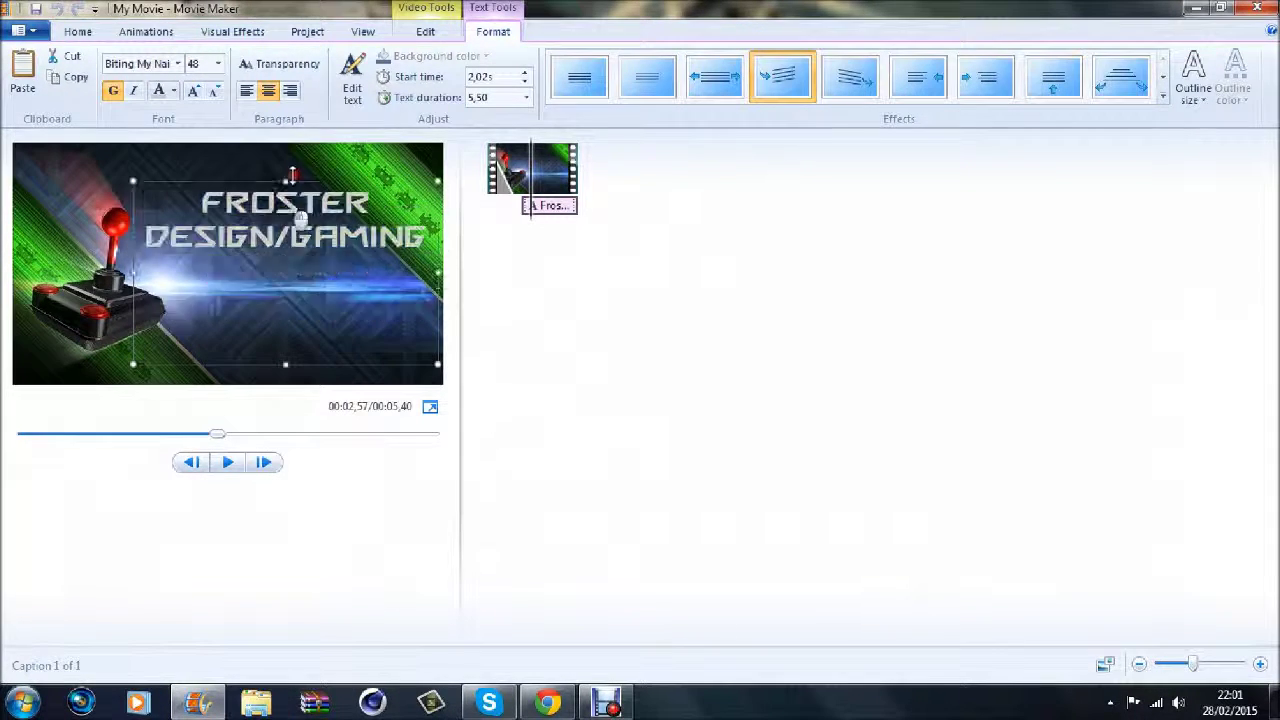
Step: Insert an empty line between FROSTER and DESIGN/GAMING and move the title's text box lower in the frame
{"action": "left_click", "coordinate": [284, 306]}
{"action": "key", "text": "Return"}
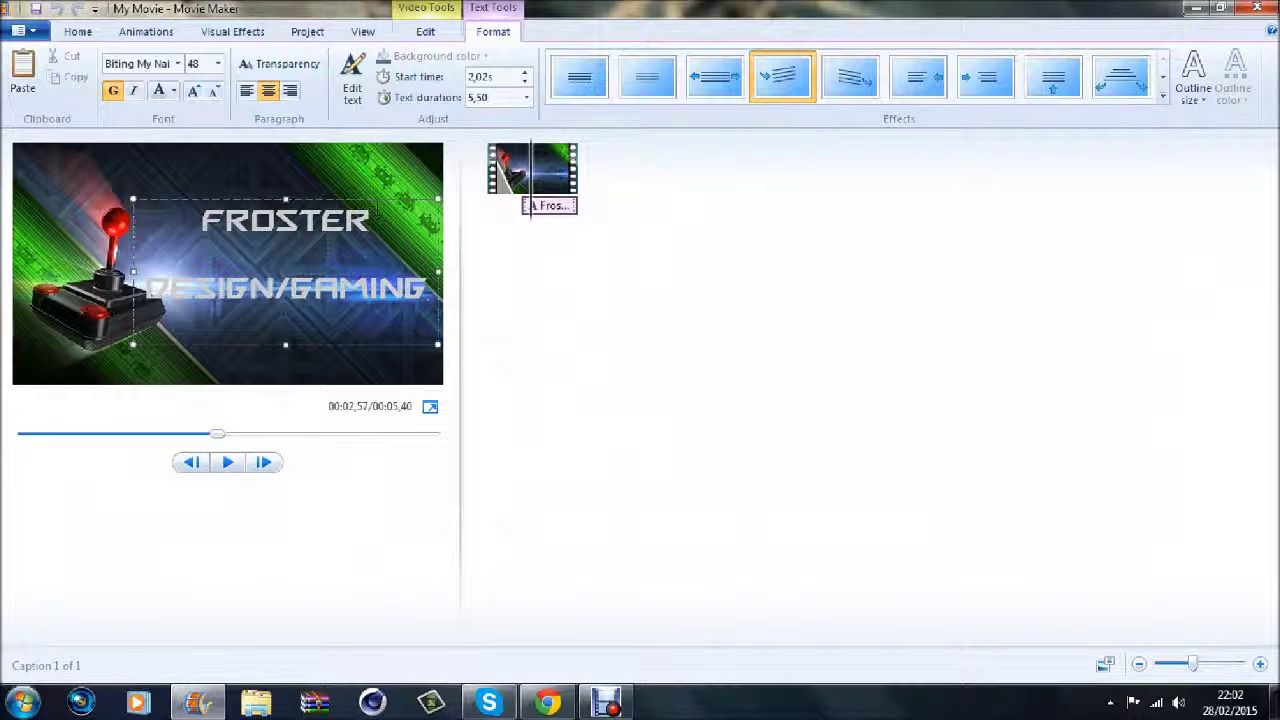
{"action": "left_click_drag", "start_coordinate": [363, 196], "coordinate": [371, 225]}
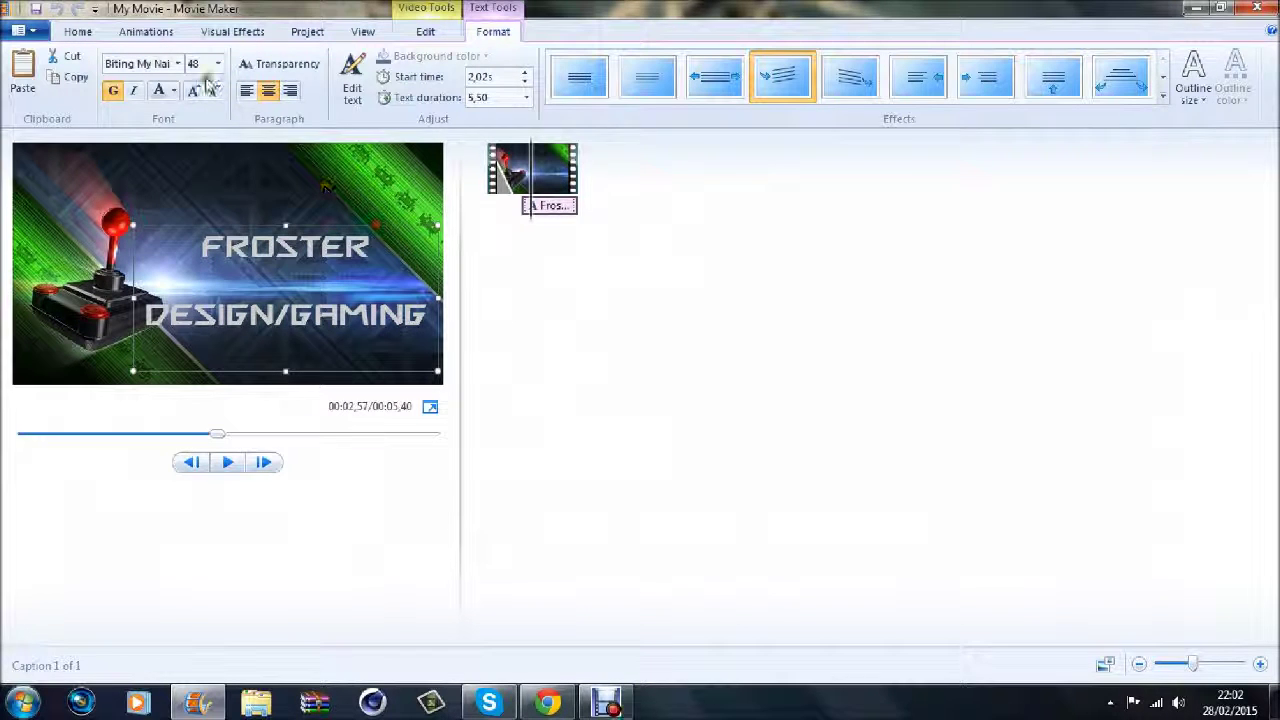
Step: Colour the title text orange-yellow and move its text box down to near the frame's lower edge
{"action": "left_click", "coordinate": [173, 91]}
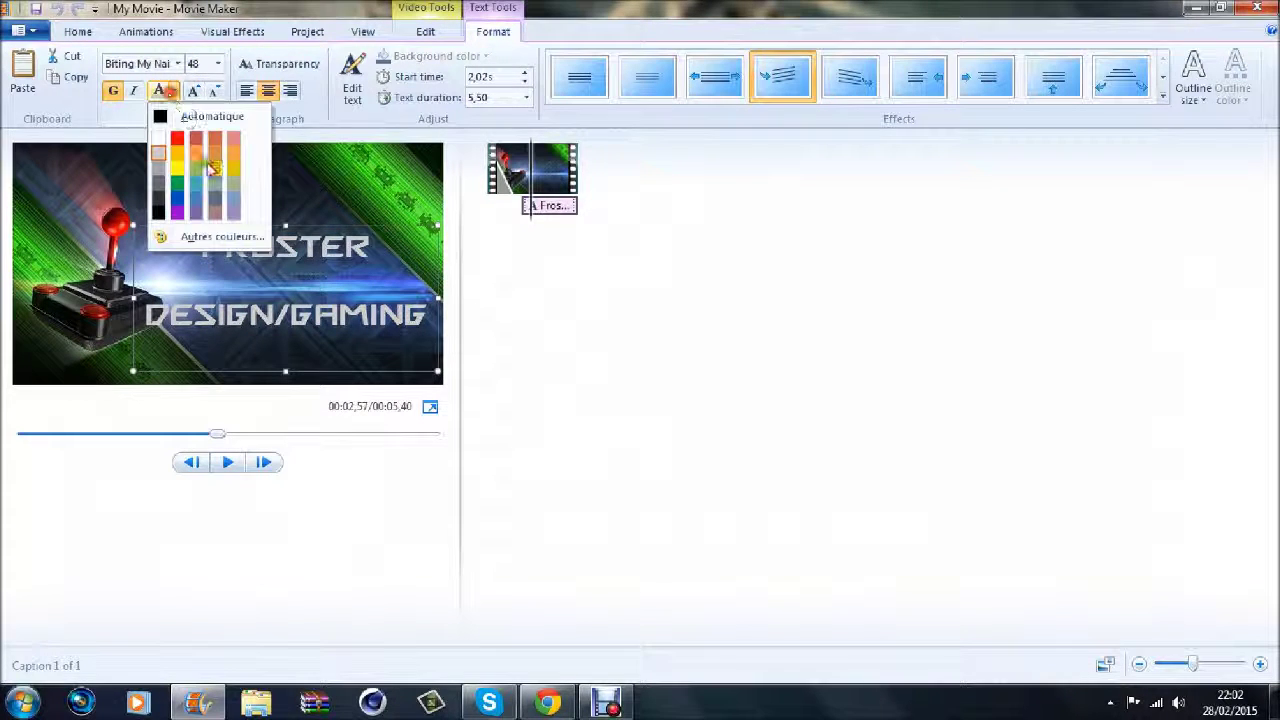
{"action": "left_click", "coordinate": [185, 160]}
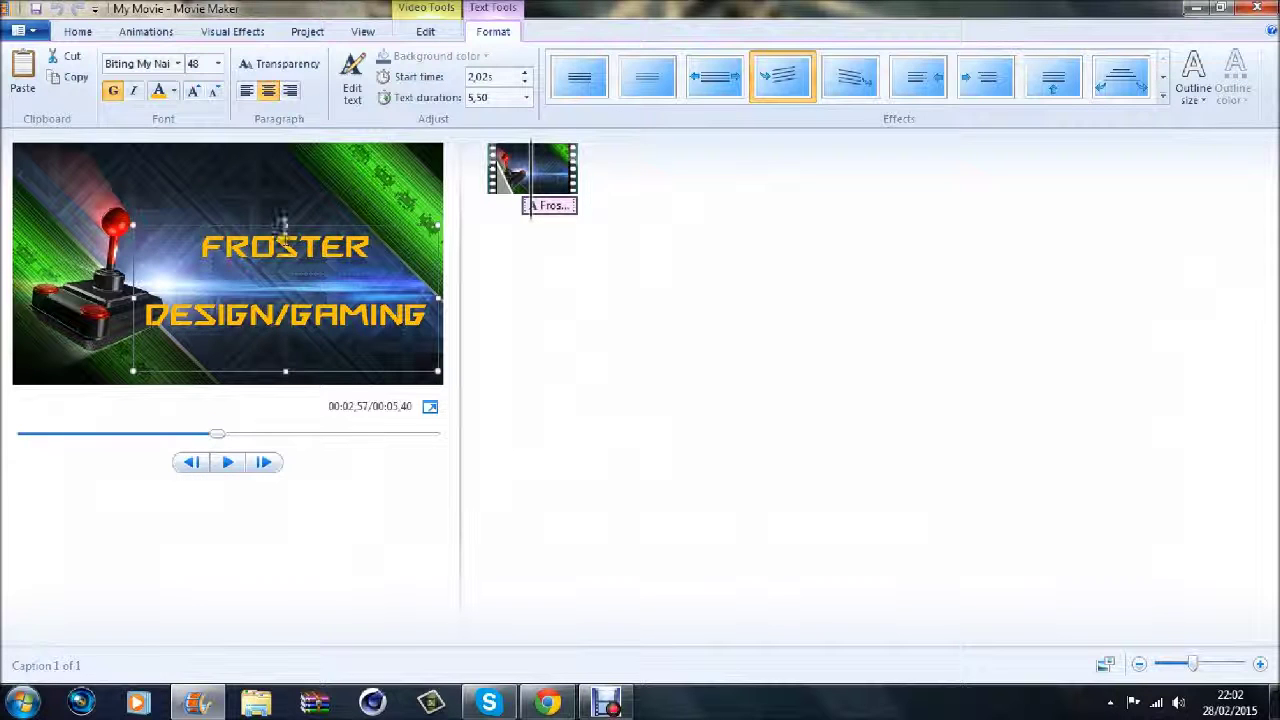
{"action": "left_click_drag", "start_coordinate": [287, 220], "coordinate": [286, 244]}
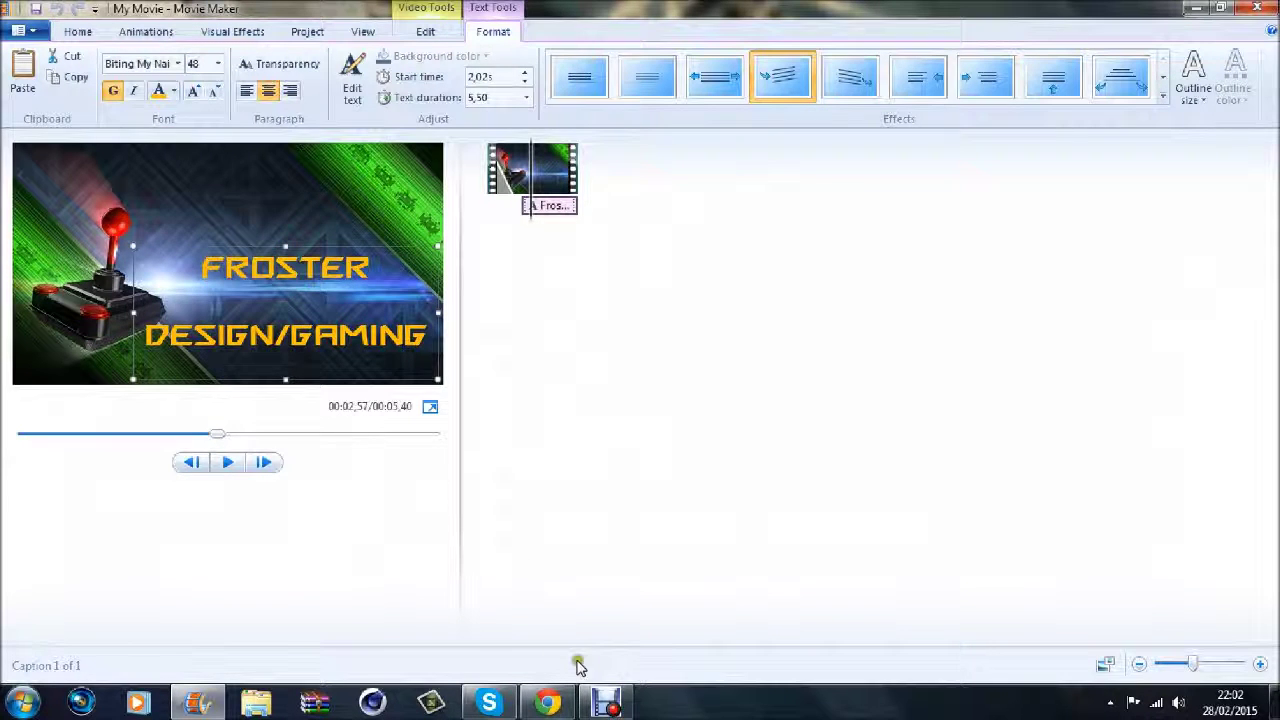
{"action": "left_click", "coordinate": [607, 703]}
{"action": "left_click", "coordinate": [446, 626]}
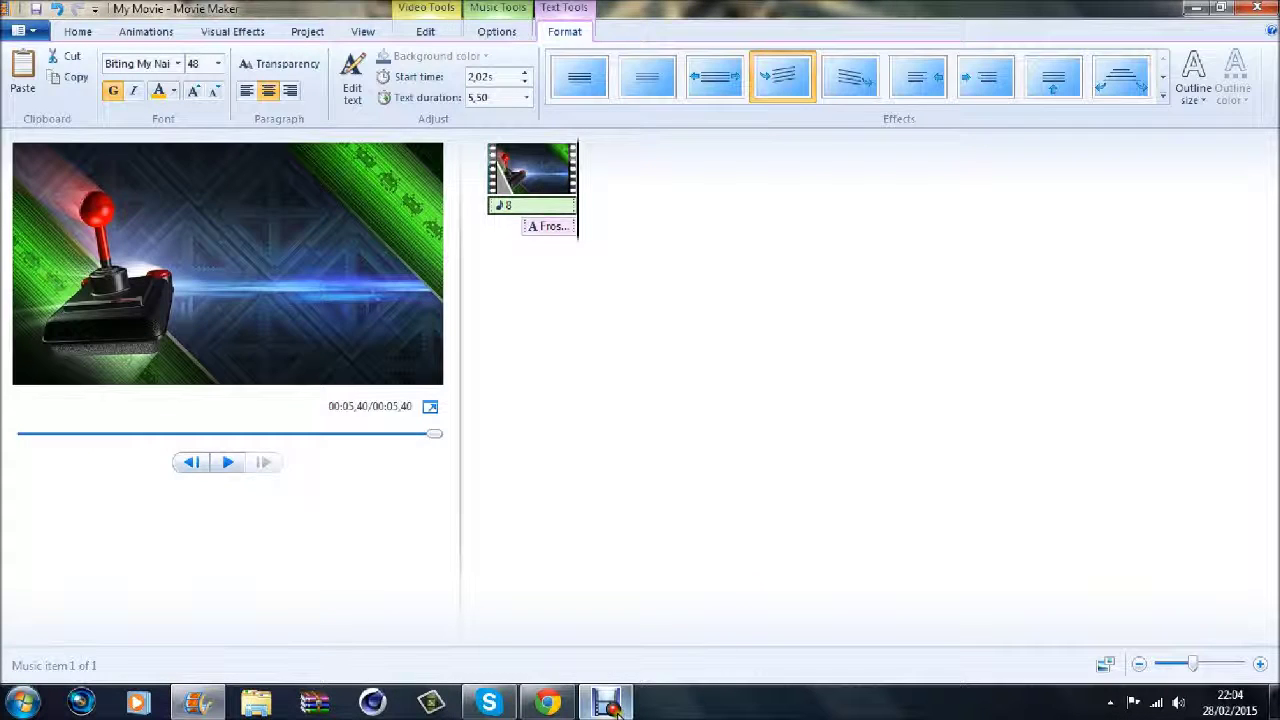
{"action": "left_click", "coordinate": [610, 704]}
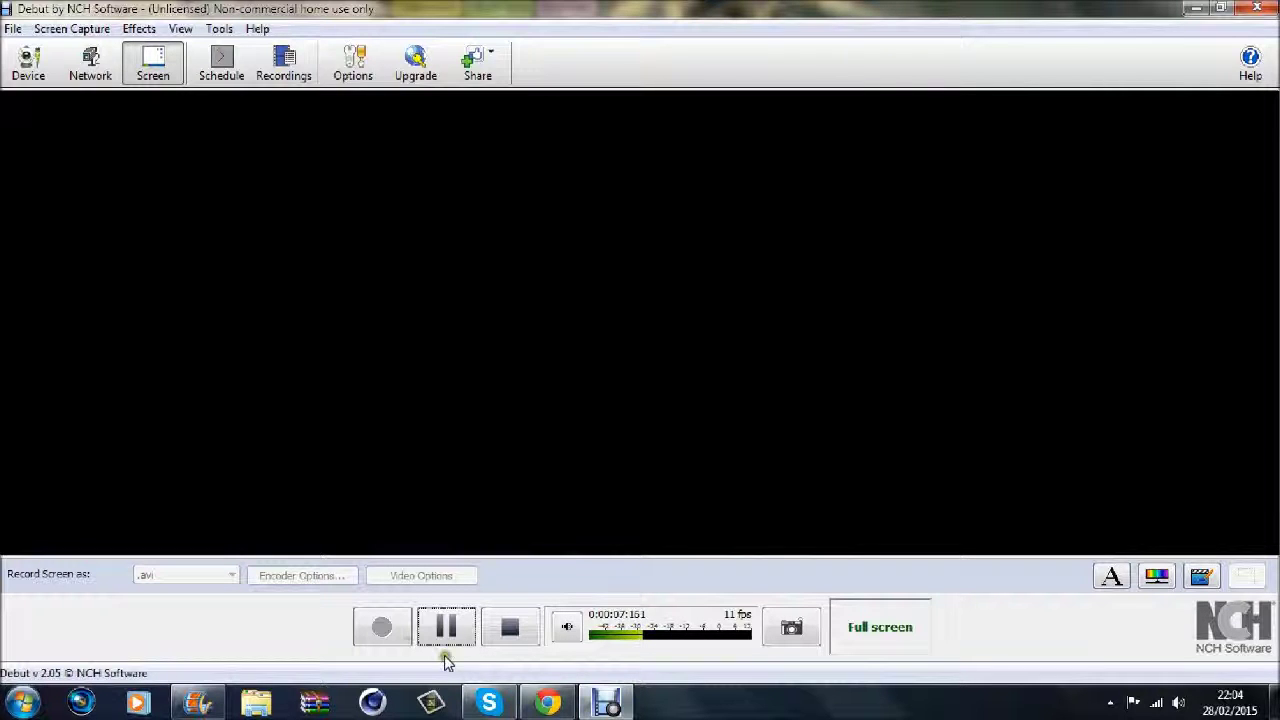
{"action": "left_click", "coordinate": [1198, 8]}
Step: Delete the music track 8 from the movie and play the movie from its beginning
{"action": "key", "text": "Delete"}
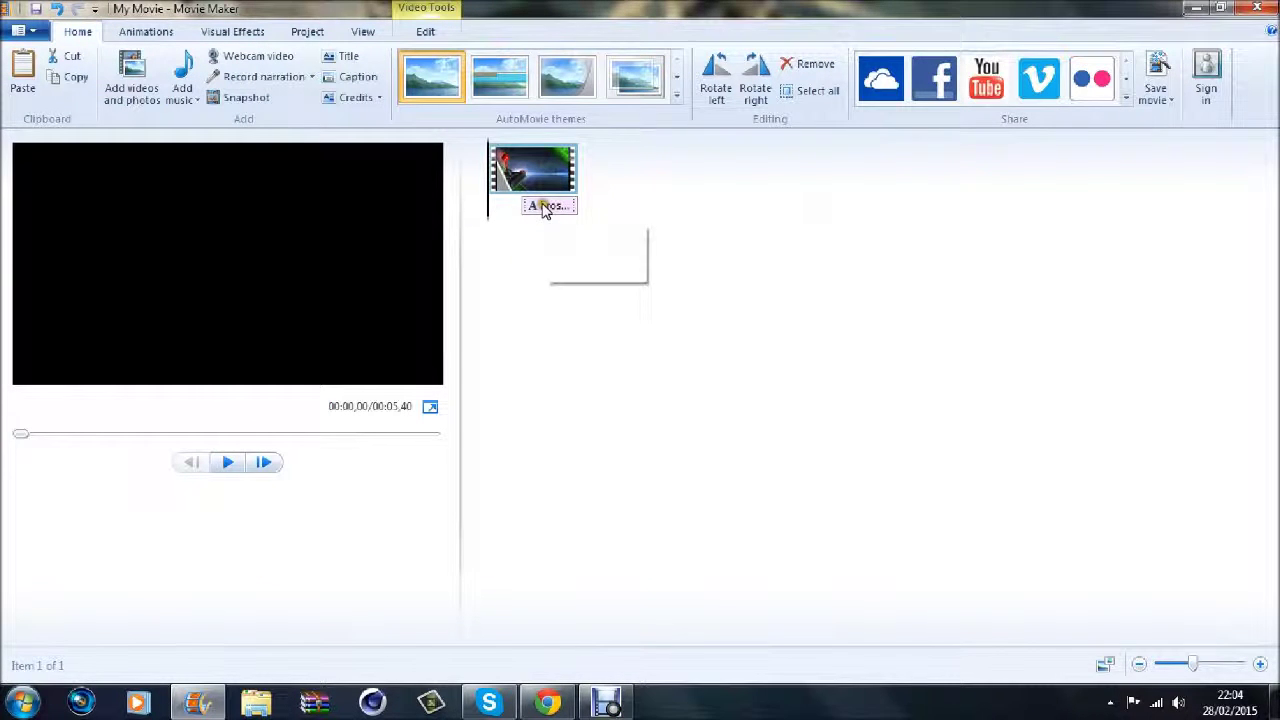
{"action": "left_click", "coordinate": [228, 462]}
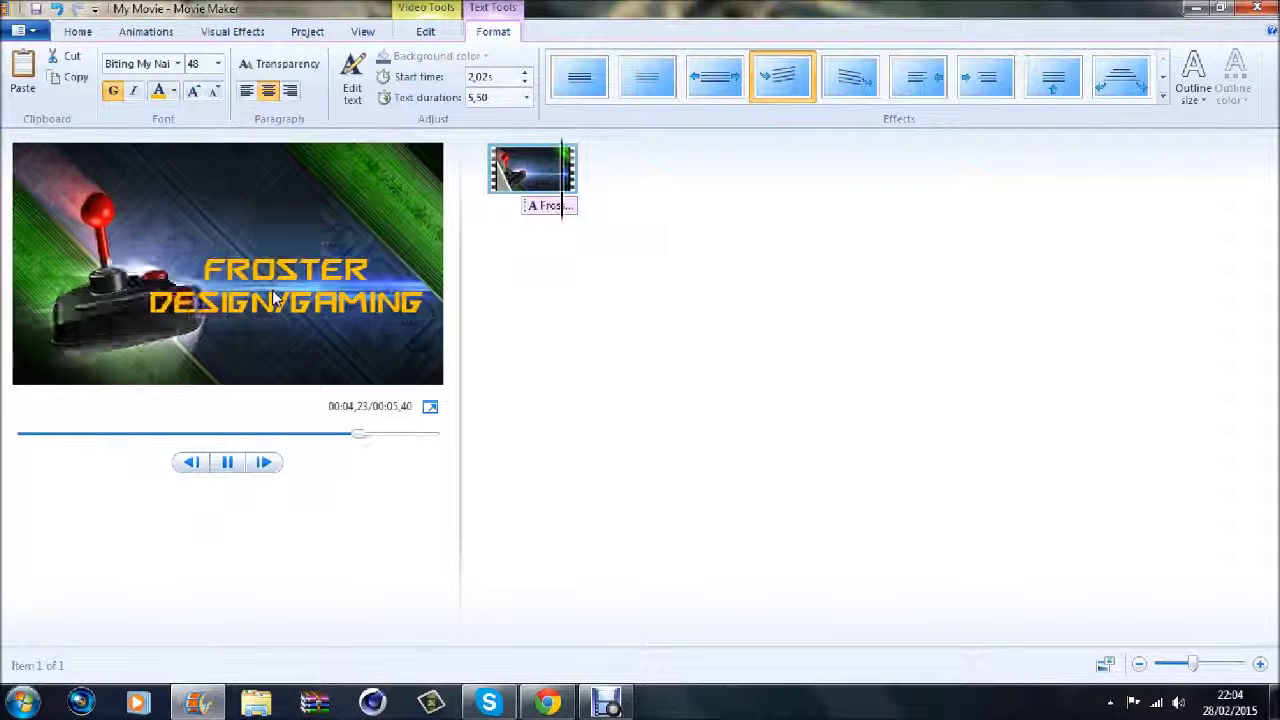
{"action": "mouse_move", "coordinate": [606, 702]}
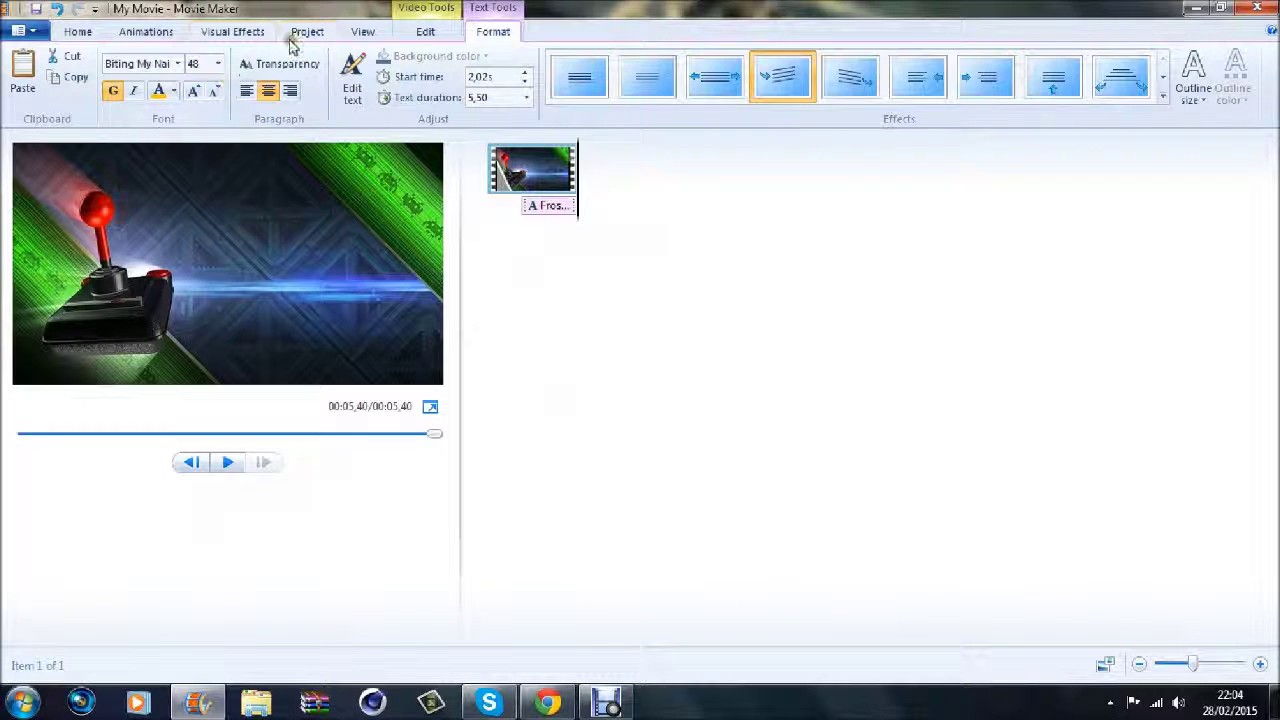
Step: Add the music file 8 from the PC's Musiques > pack folder to the movie
{"action": "left_click", "coordinate": [72, 33]}
{"action": "left_click", "coordinate": [180, 100]}
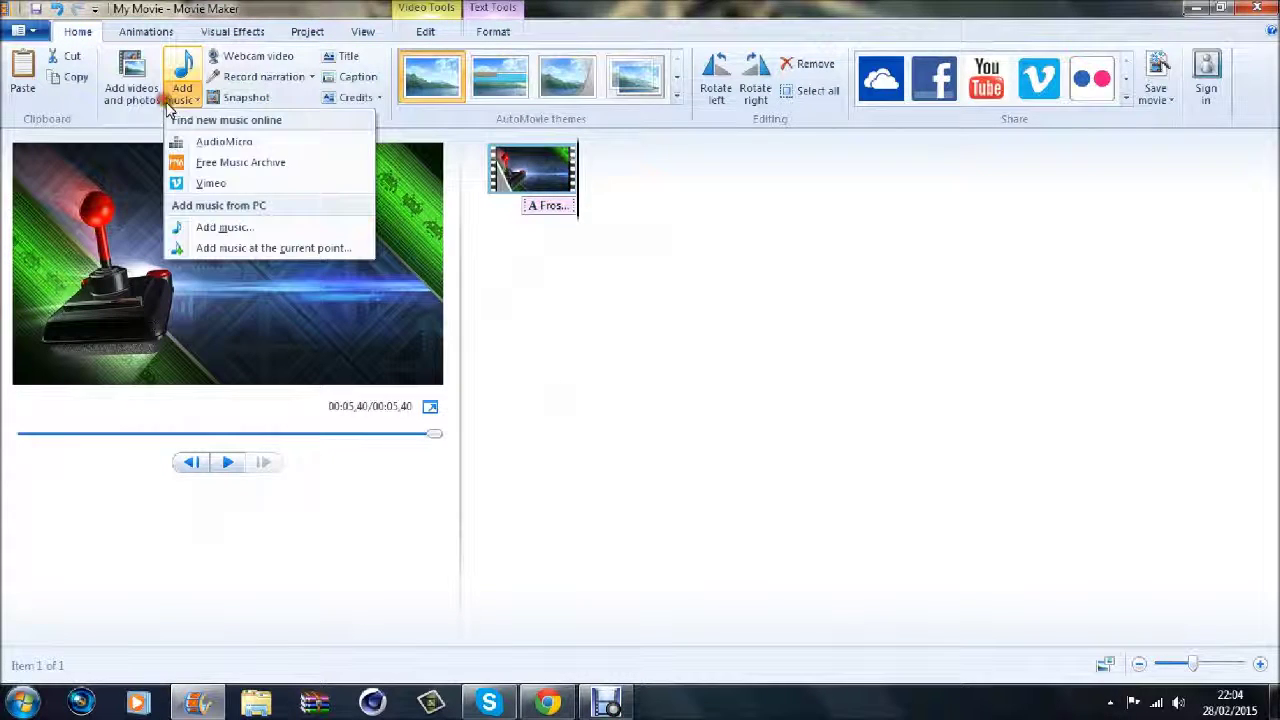
{"action": "left_click", "coordinate": [215, 260]}
{"action": "left_click", "coordinate": [182, 95]}
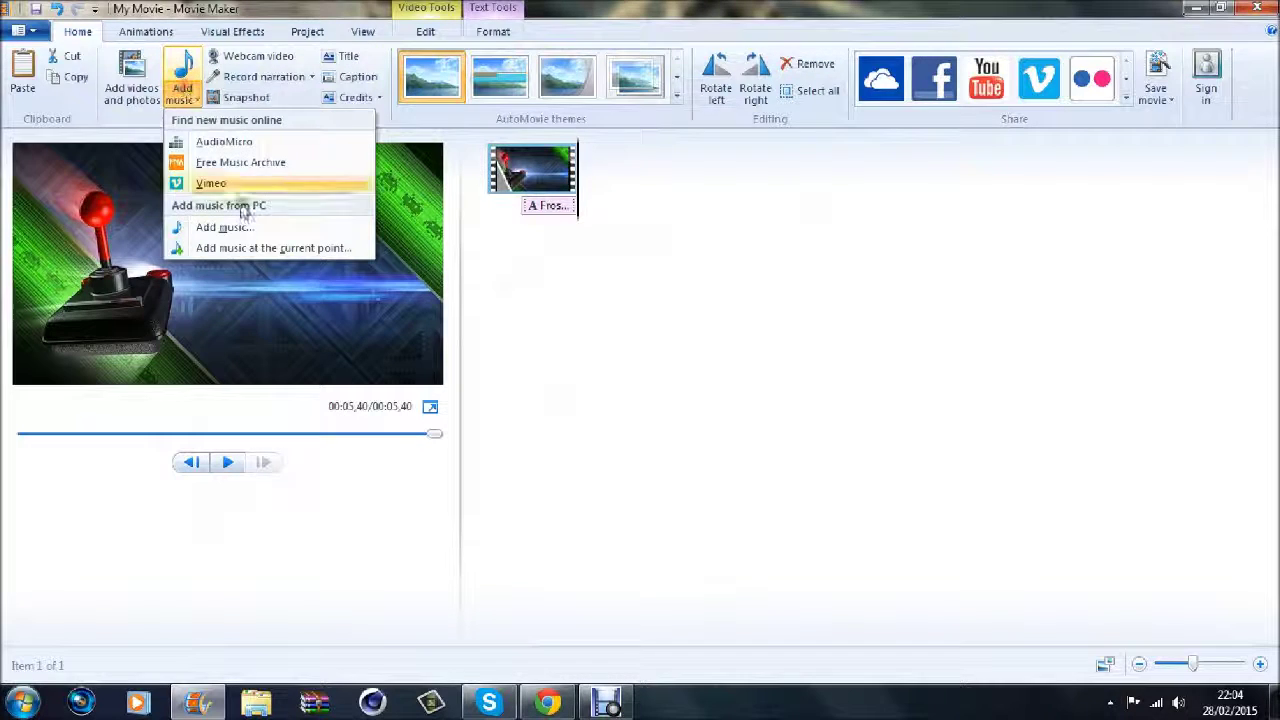
{"action": "left_click", "coordinate": [240, 230]}
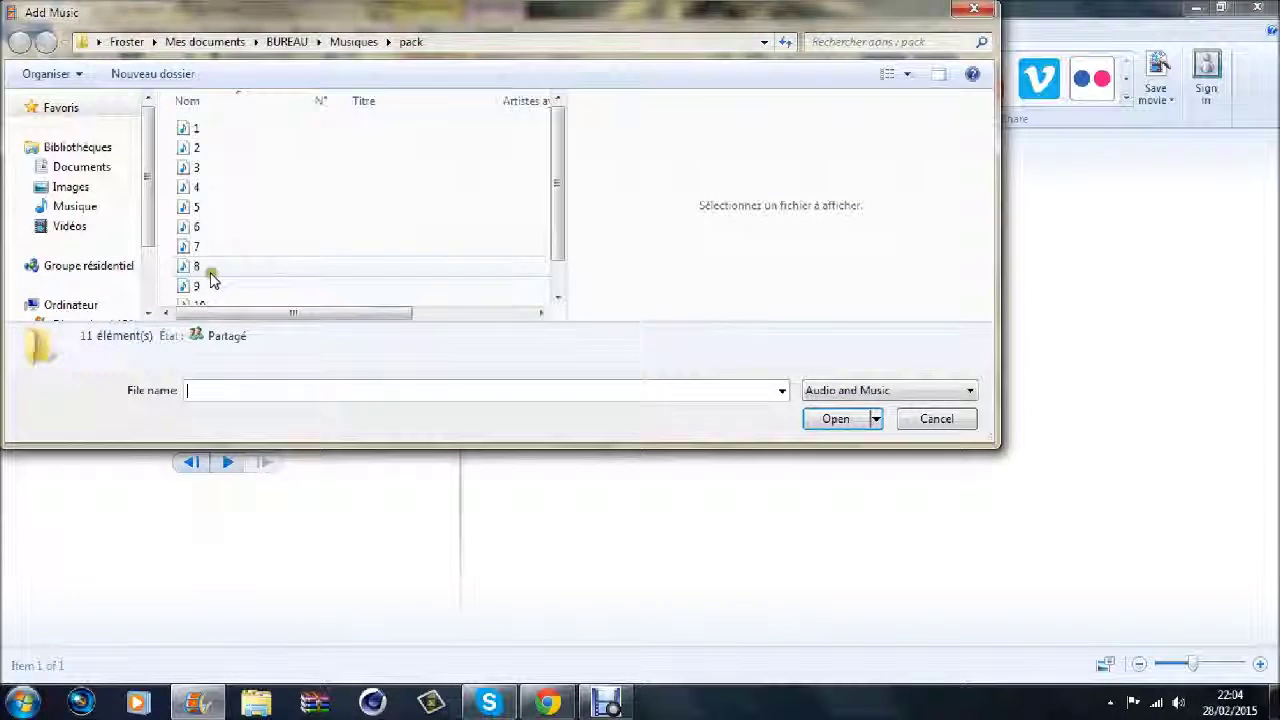
{"action": "double_click", "coordinate": [210, 267]}
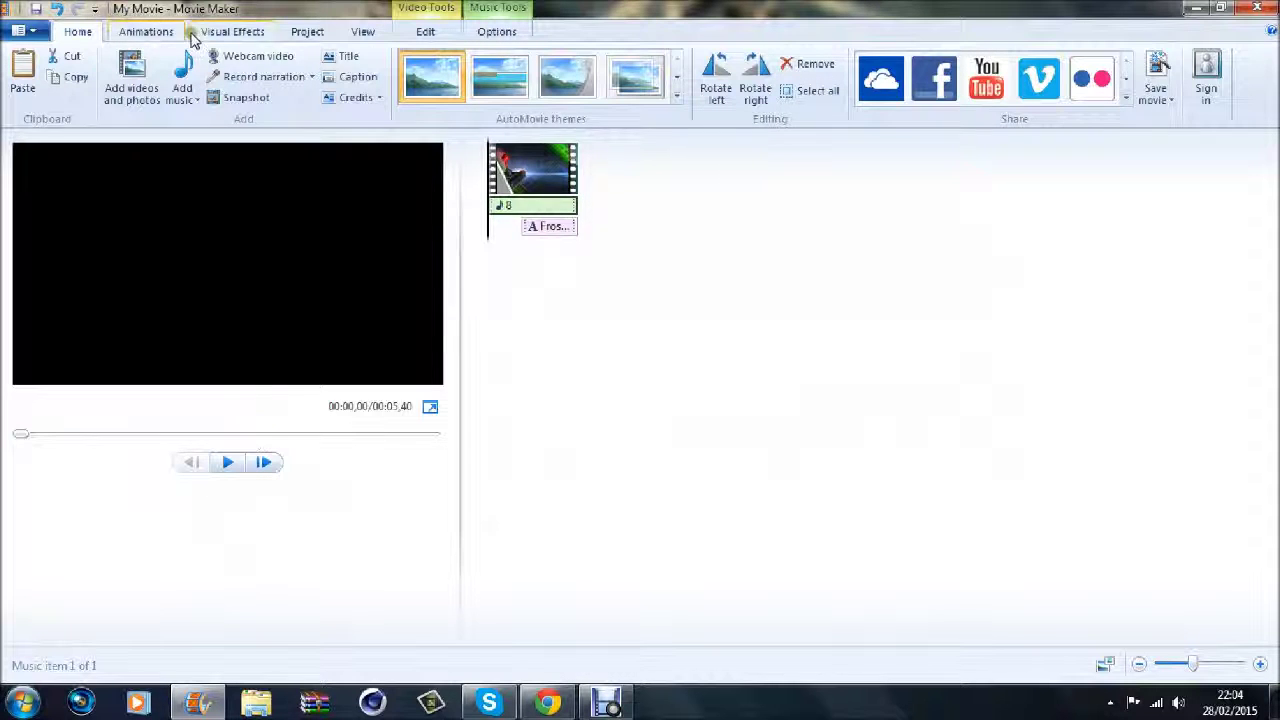
Step: Set both the fade in and the fade out of music track 8 to Slow
{"action": "left_click", "coordinate": [546, 210]}
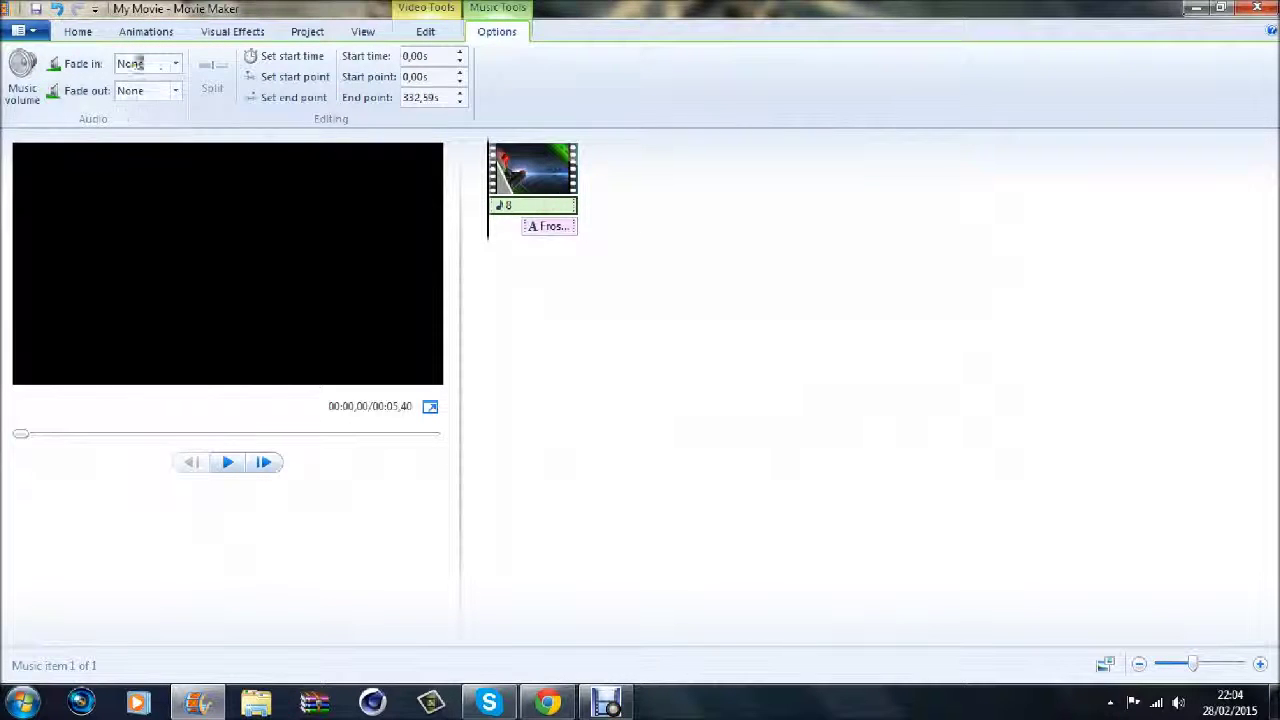
{"action": "left_click", "coordinate": [160, 63]}
{"action": "left_click", "coordinate": [160, 98]}
{"action": "left_click", "coordinate": [172, 91]}
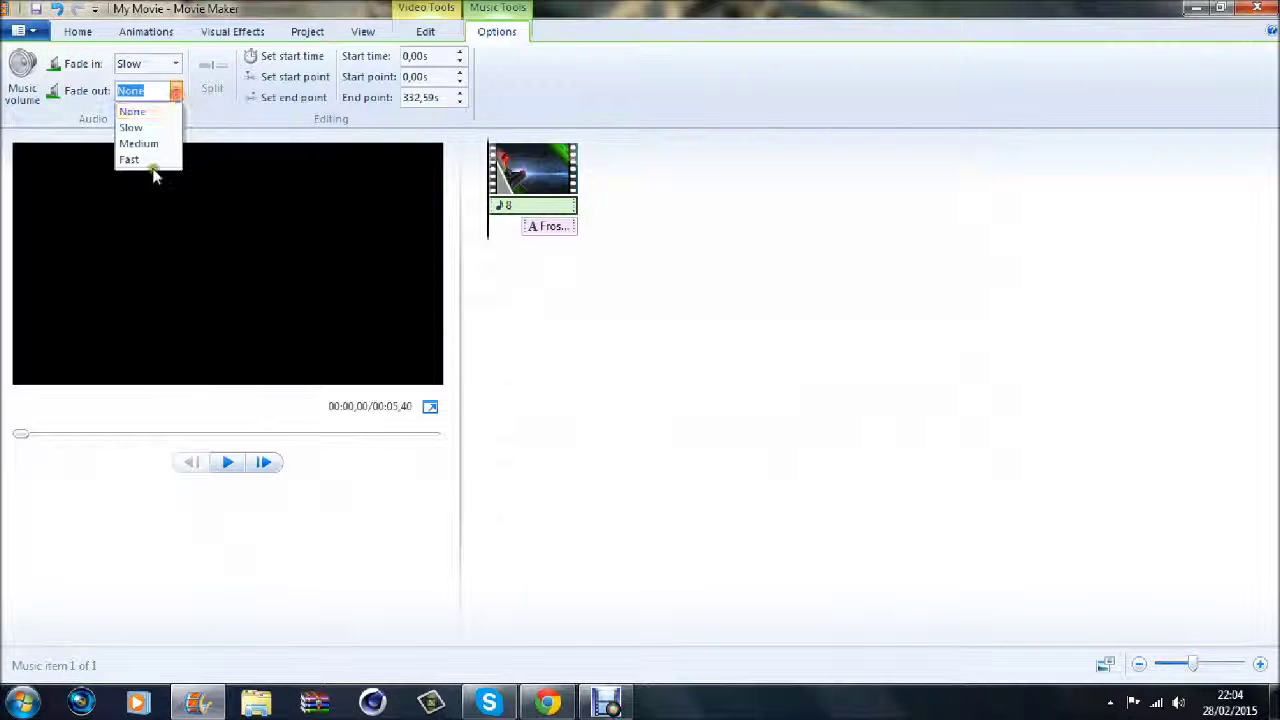
{"action": "left_click", "coordinate": [153, 128]}
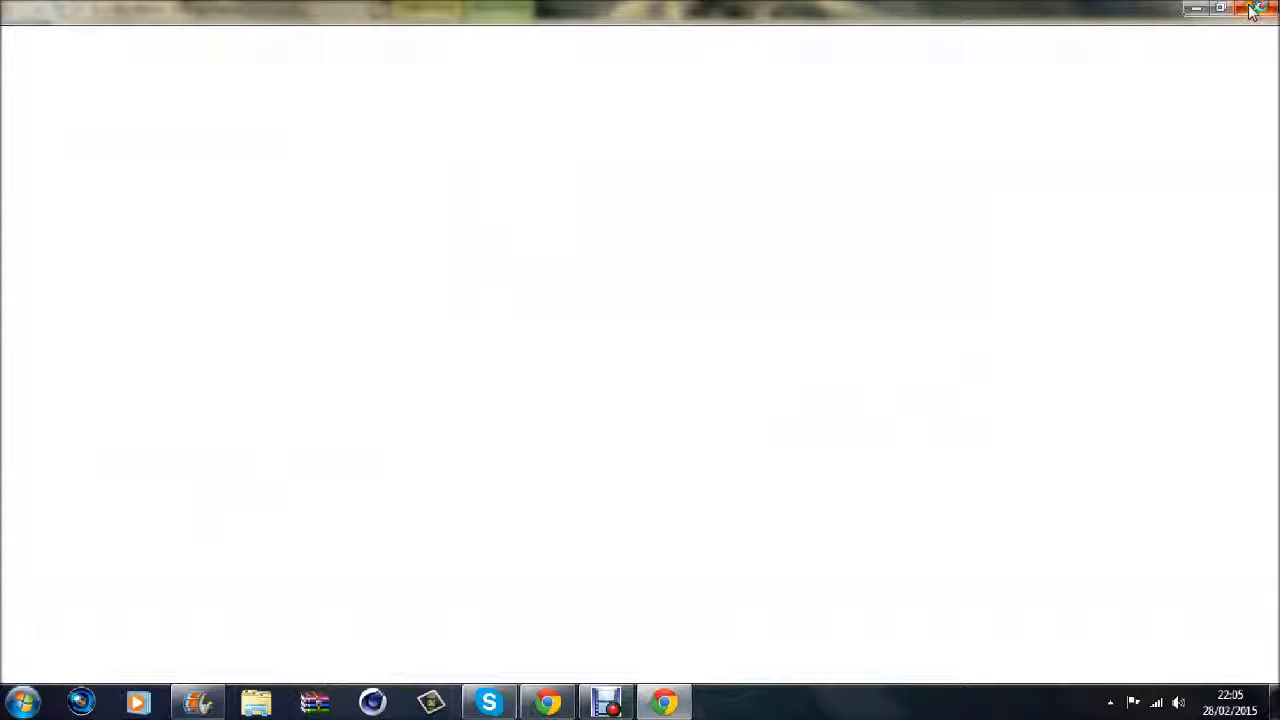
Step: Close the blank browser window and play the movie with its music through twice from the start
{"action": "left_click", "coordinate": [1253, 10]}
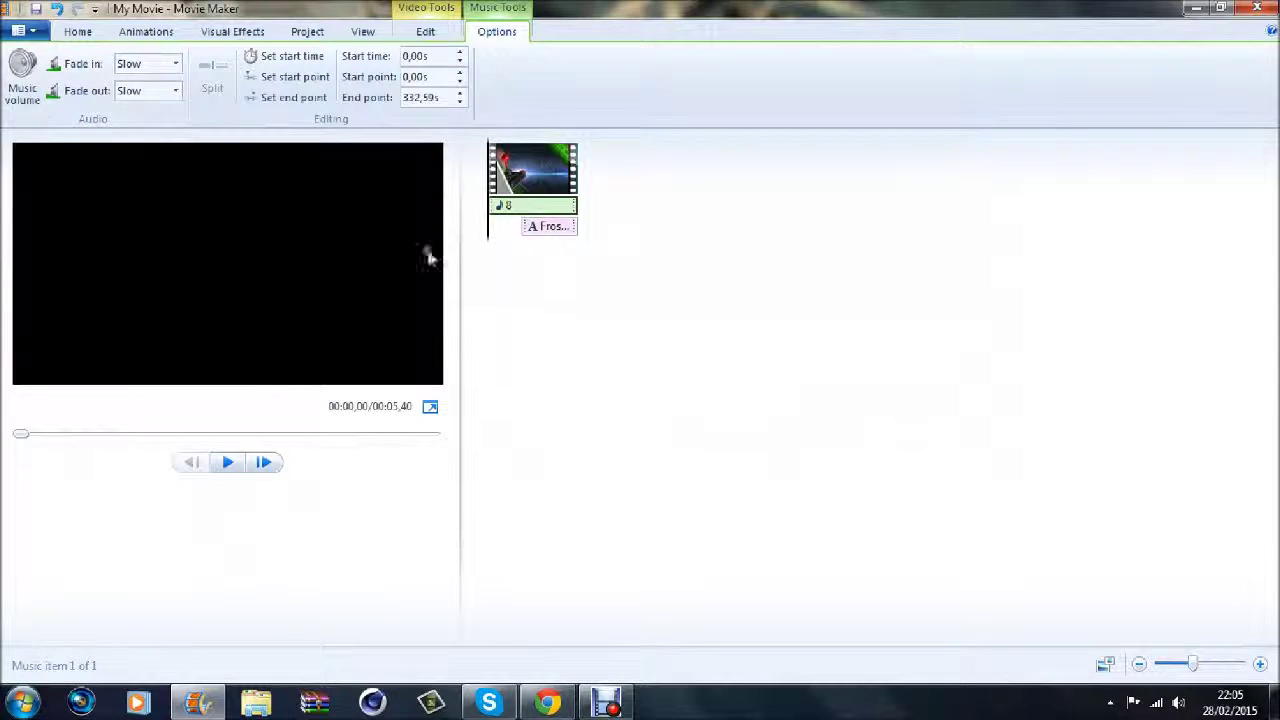
{"action": "left_click", "coordinate": [228, 465]}
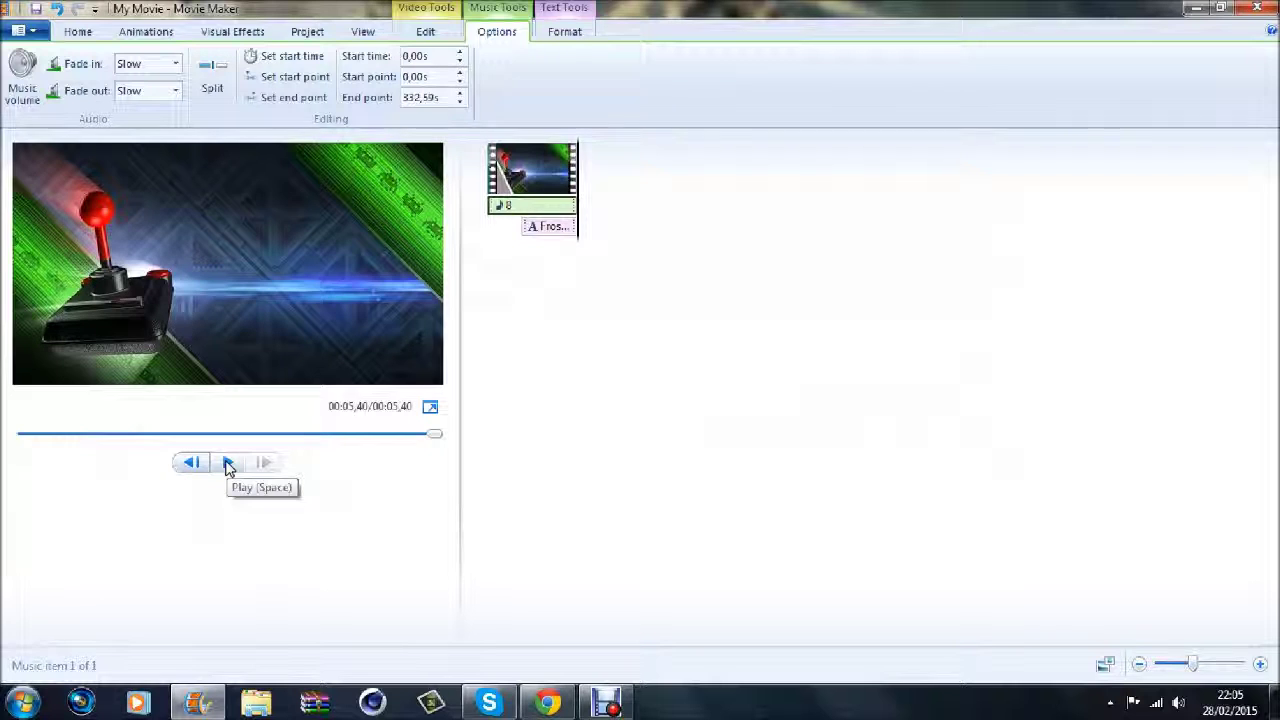
{"action": "left_click", "coordinate": [228, 464]}
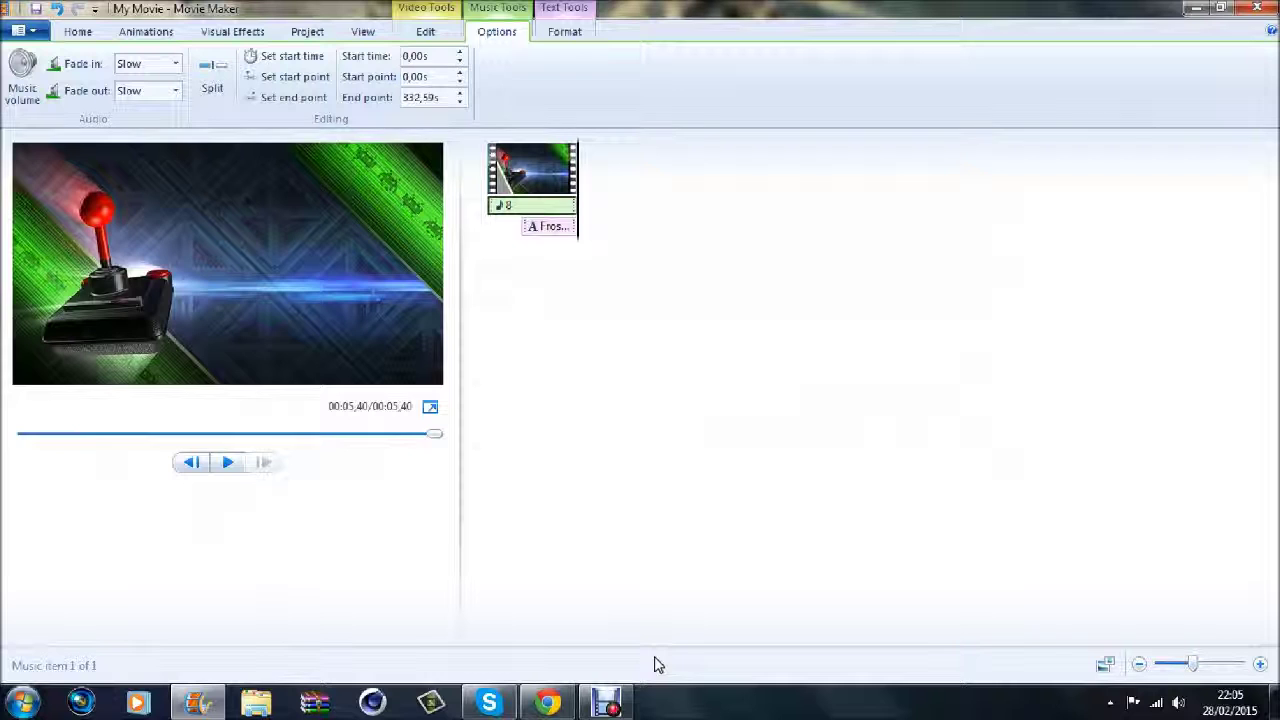
{"action": "left_click", "coordinate": [607, 703]}
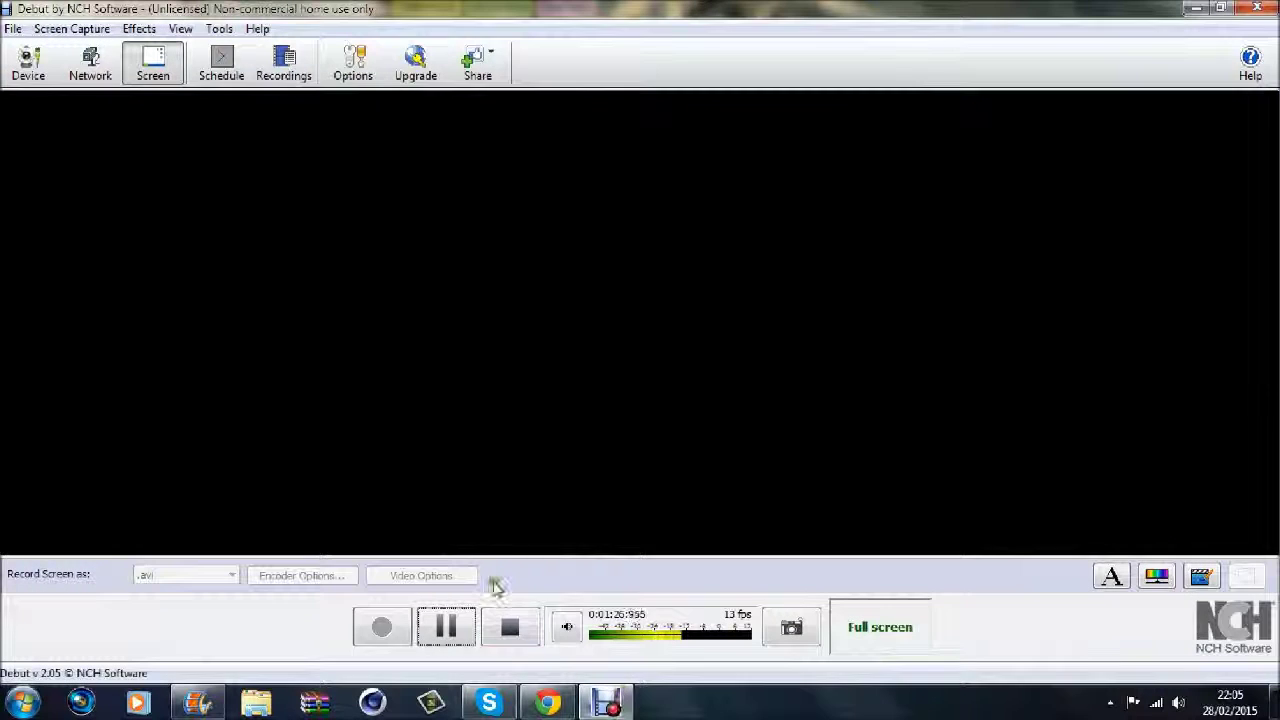